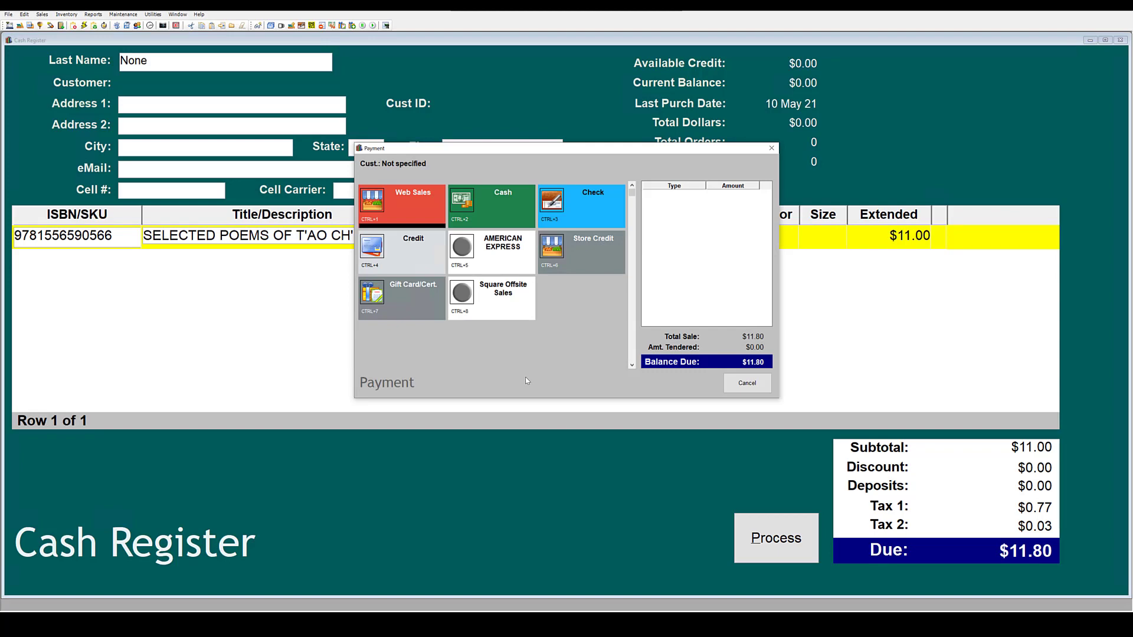
# Tender the full $11.80 balance as Web Sales to complete the sale.
pyautogui.click(411, 211)
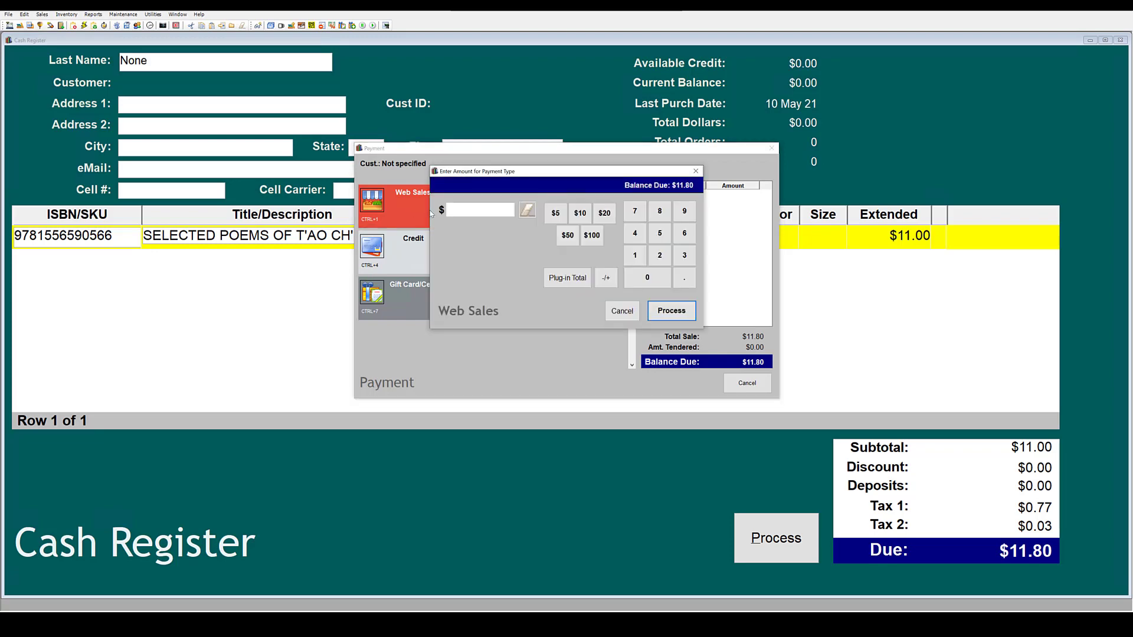
pyautogui.click(559, 278)
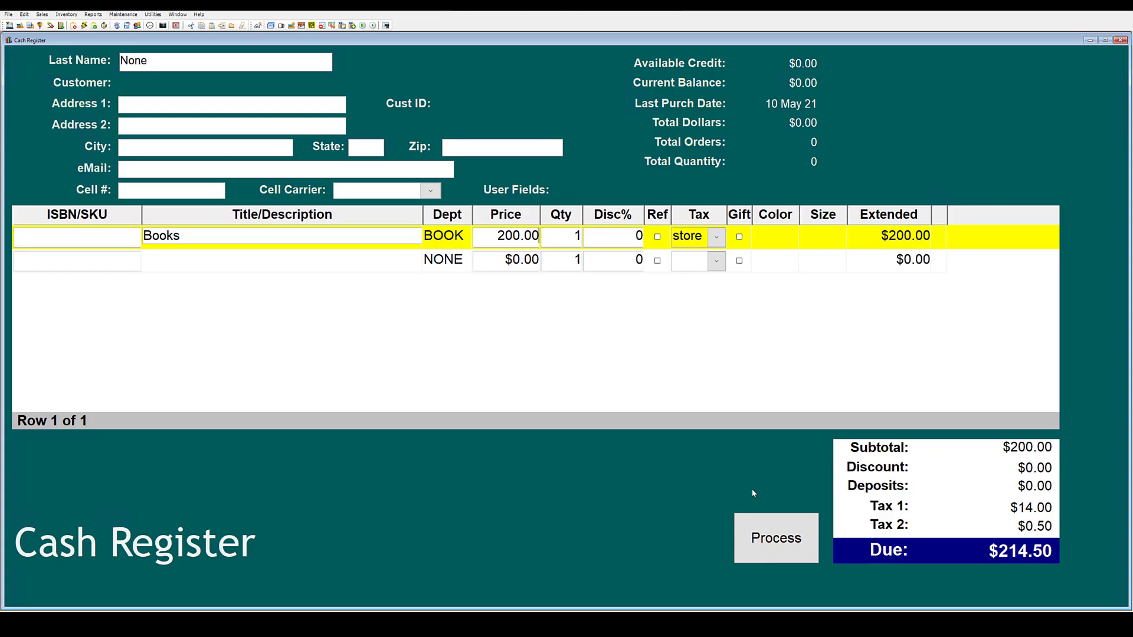
# Take $100 of the $214.50 sale on credit, dismissing the balance warning.
pyautogui.click(771, 522)
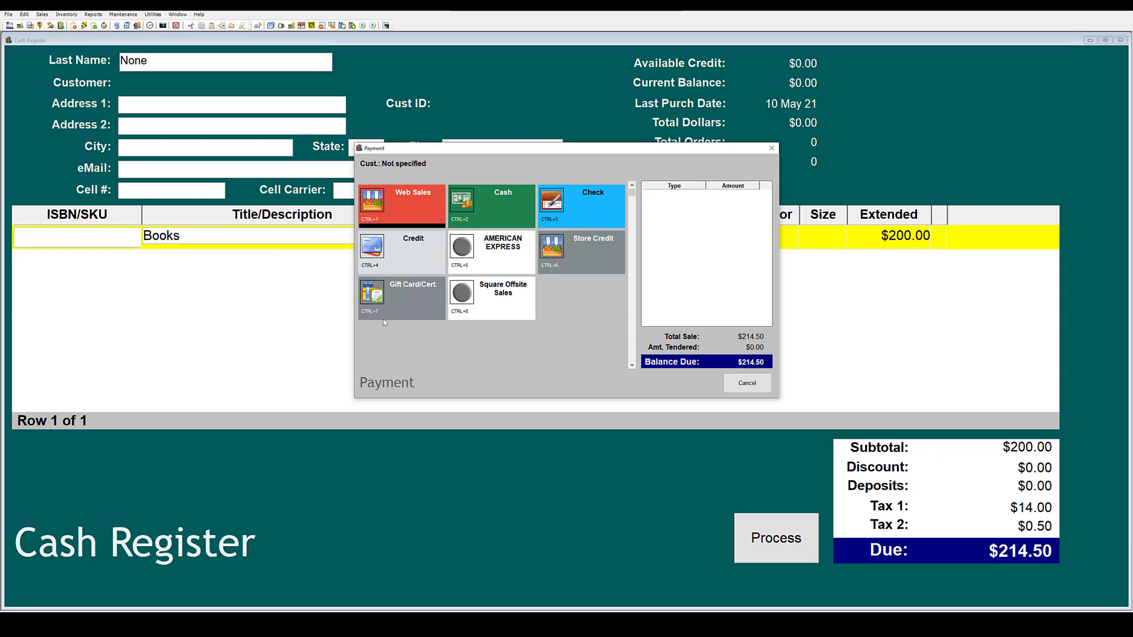
pyautogui.click(395, 255)
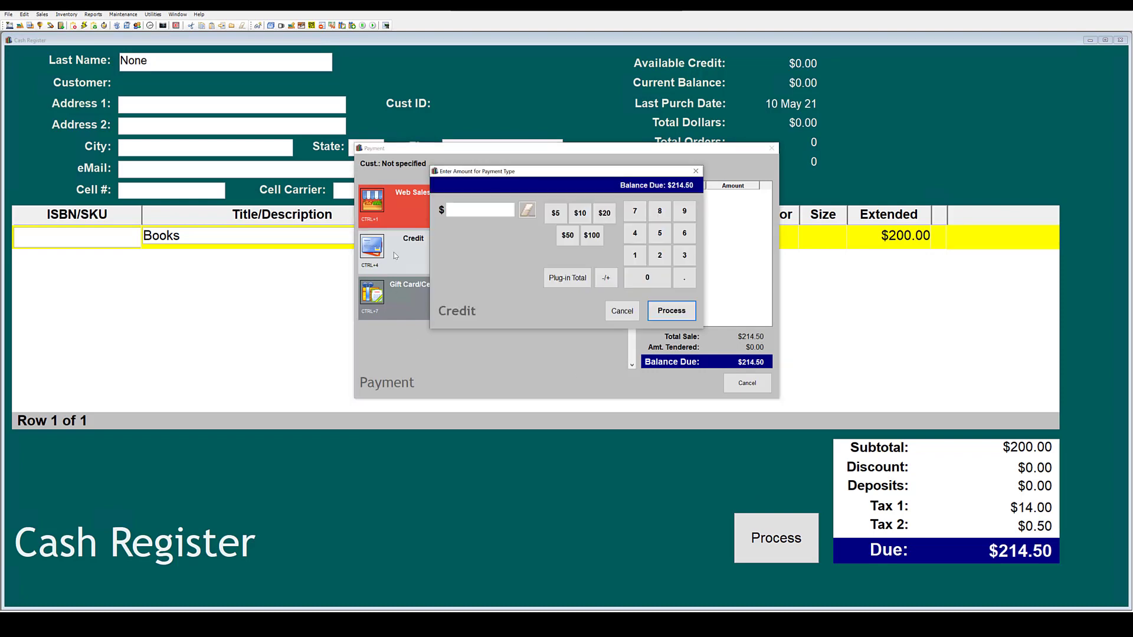
pyautogui.click(591, 236)
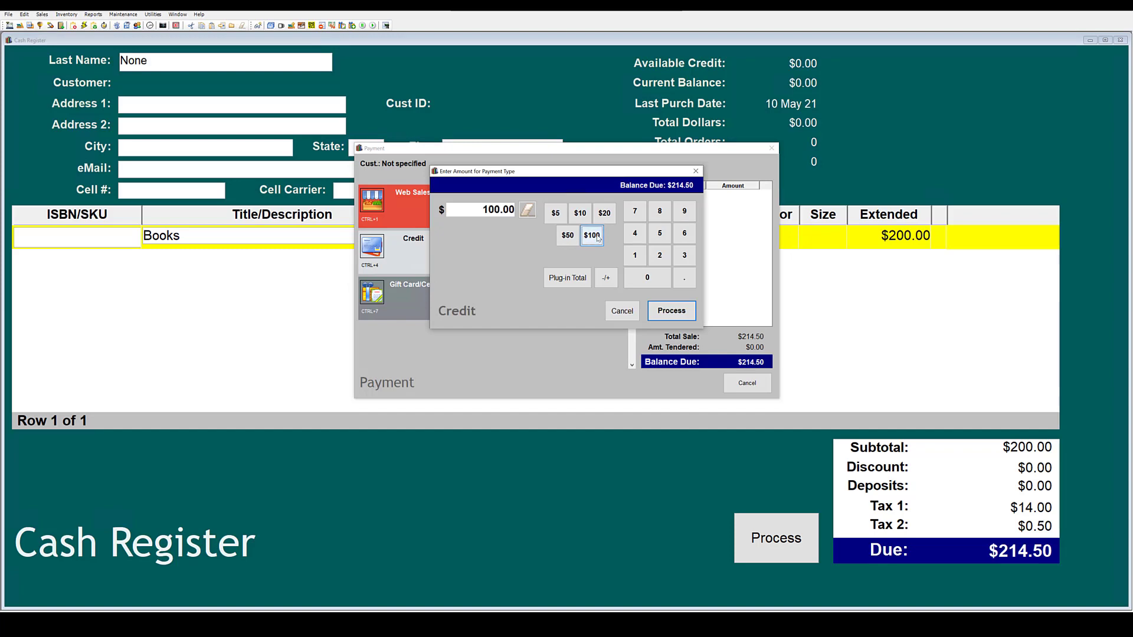
pyautogui.click(669, 313)
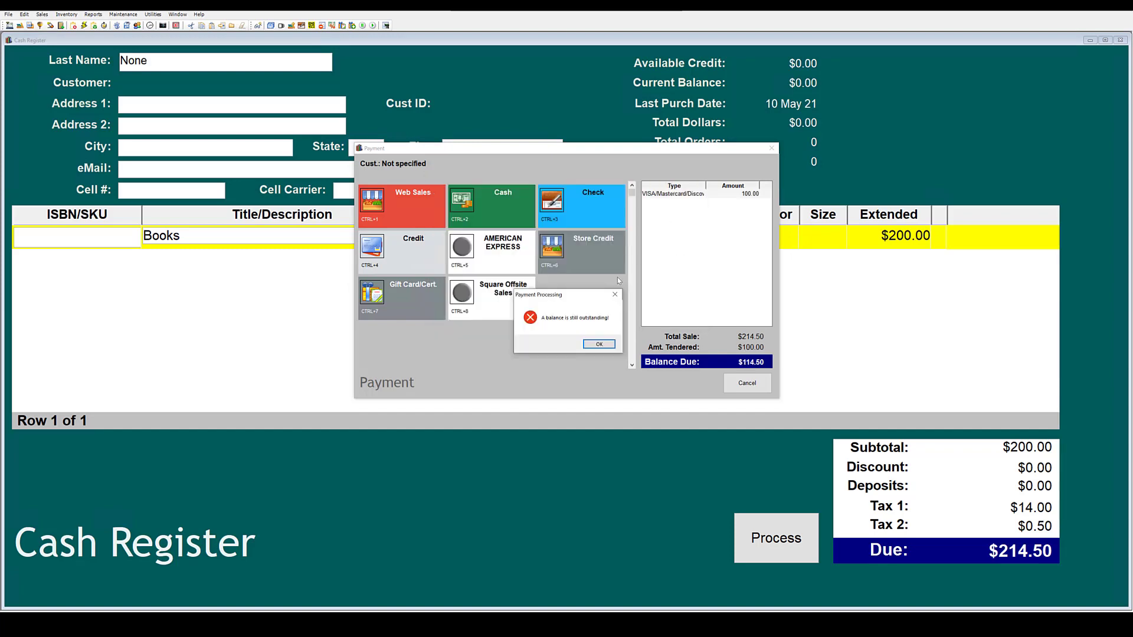
pyautogui.click(599, 344)
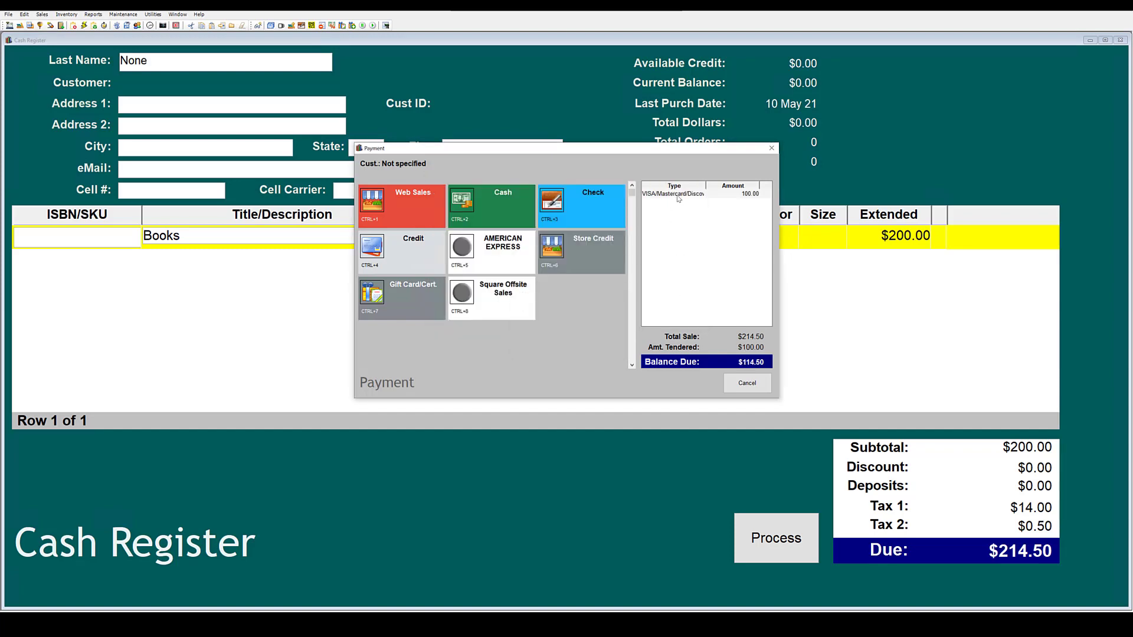
# Take $50 in cash, leaving $64.50 due, and start a credit payment for the rest.
pyautogui.click(502, 206)
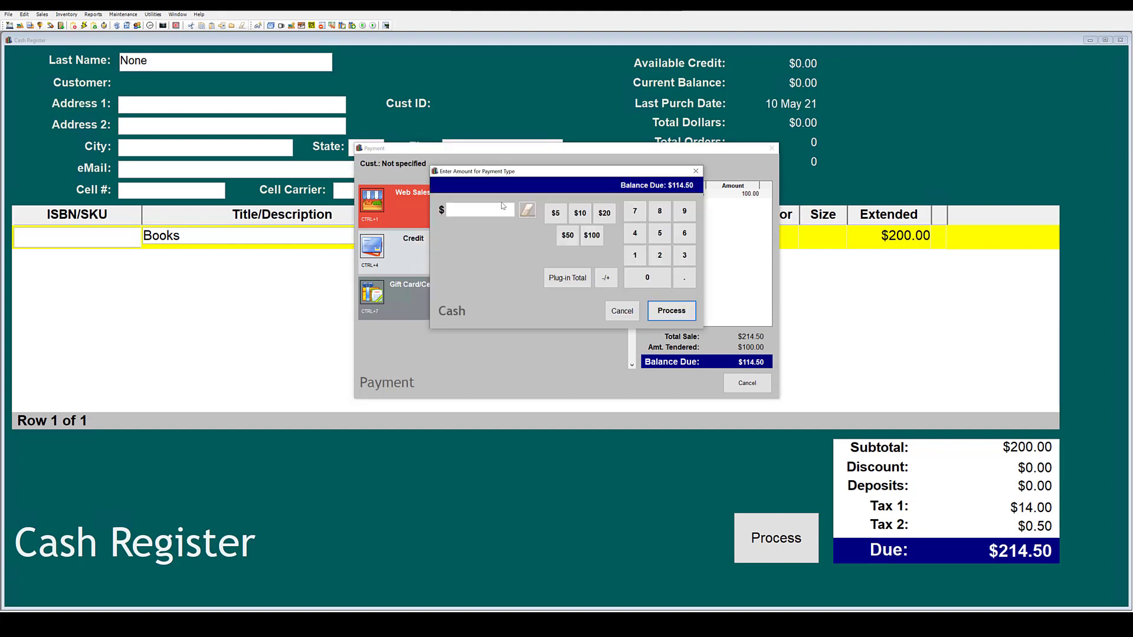
pyautogui.click(569, 236)
pyautogui.click(670, 311)
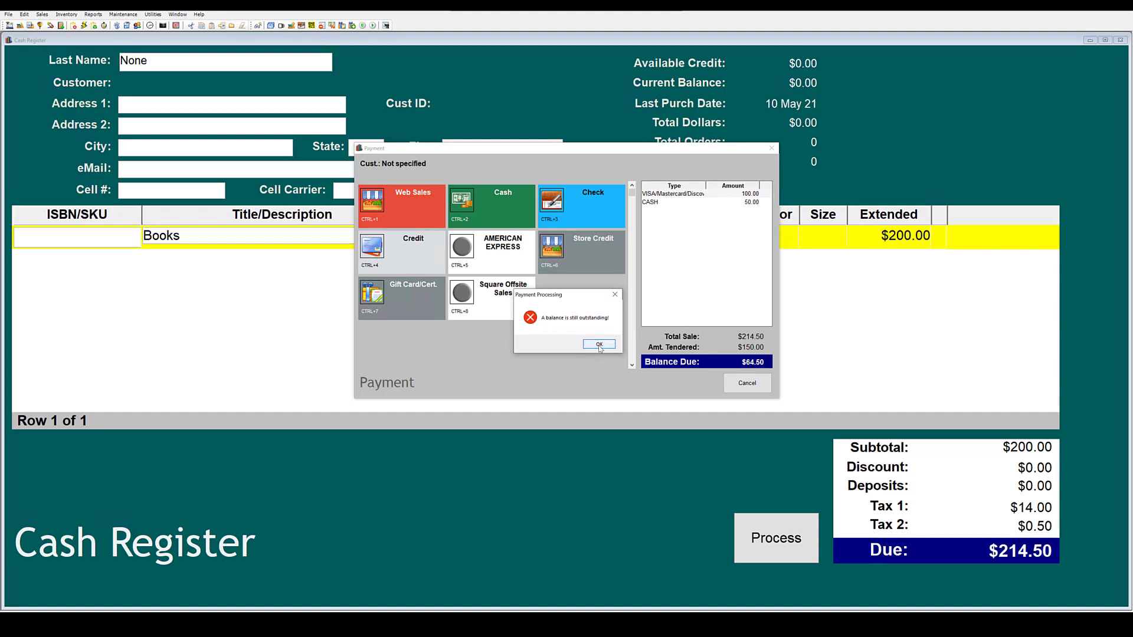
pyautogui.press('Return')
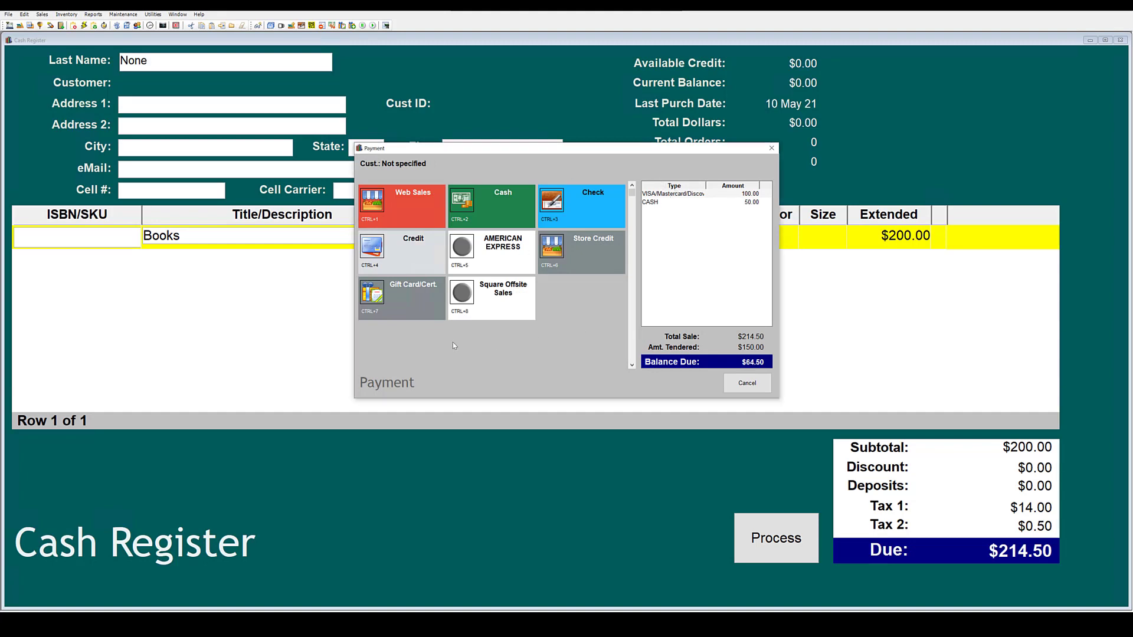
pyautogui.click(417, 254)
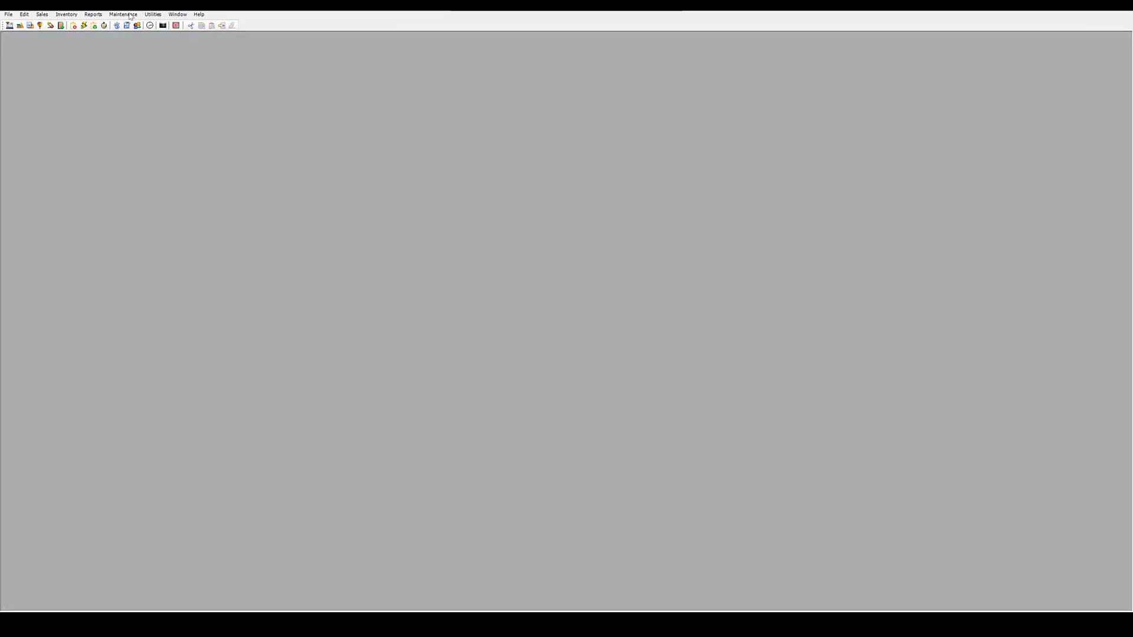
# Open the AMERICAN EXPRESS payment type's button setup from Maintenance > Payment Types.
pyautogui.click(123, 14)
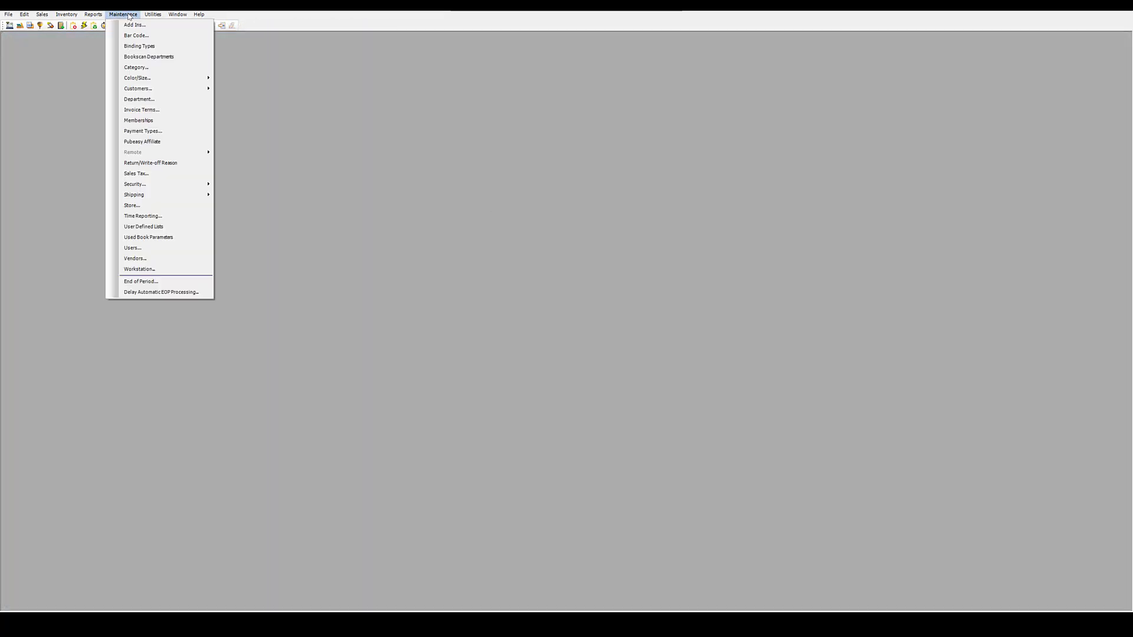
pyautogui.click(141, 130)
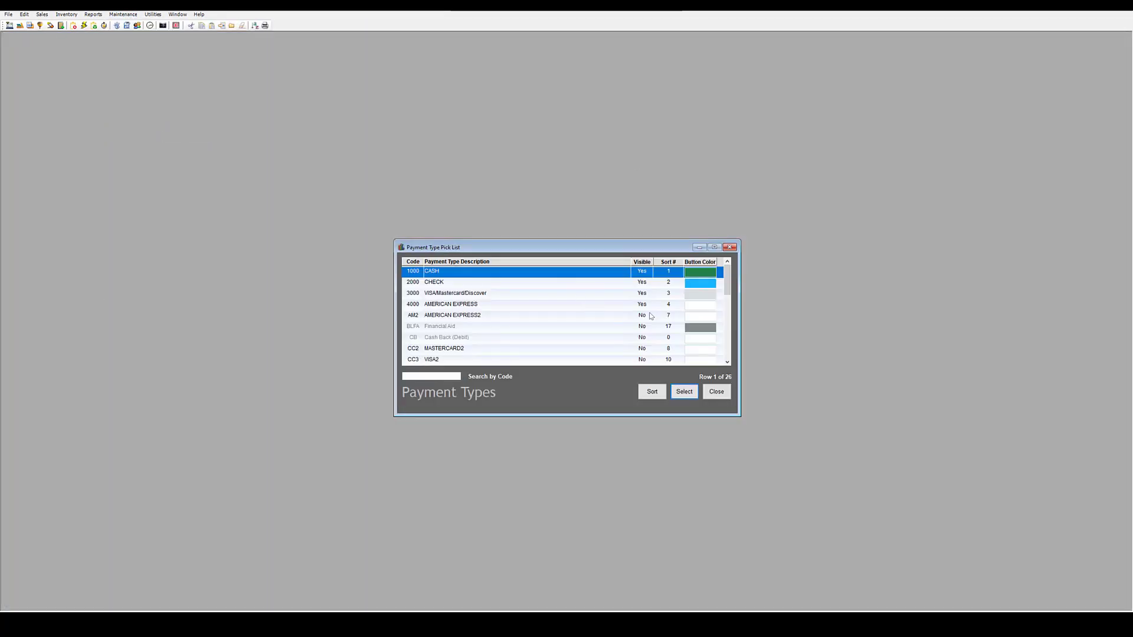
pyautogui.click(700, 307)
pyautogui.doubleClick(702, 310)
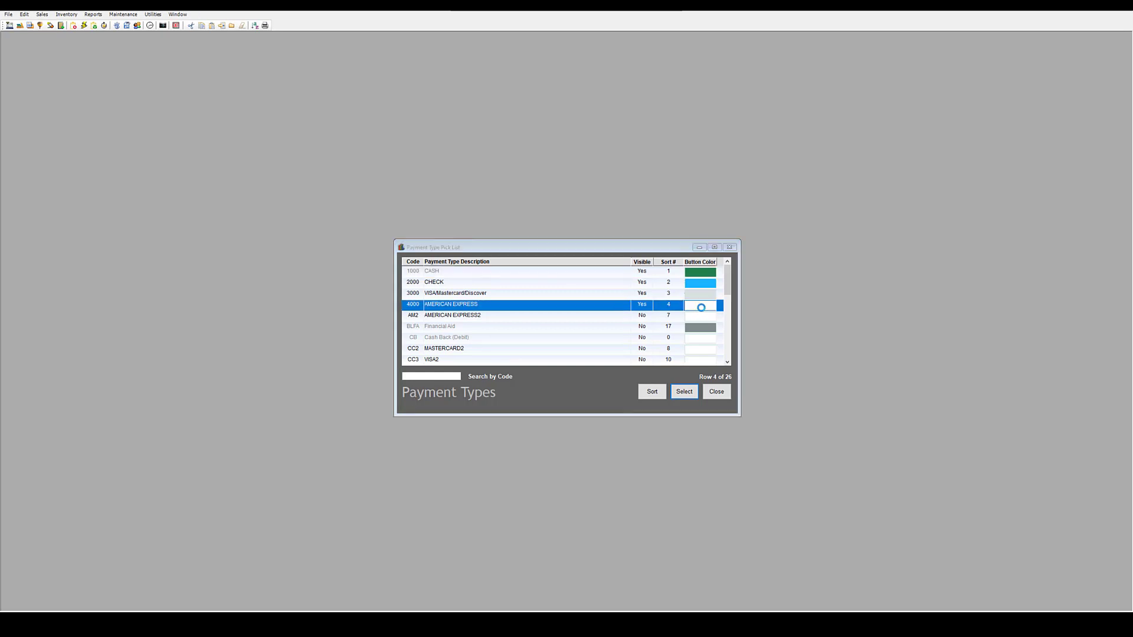
pyautogui.click(494, 173)
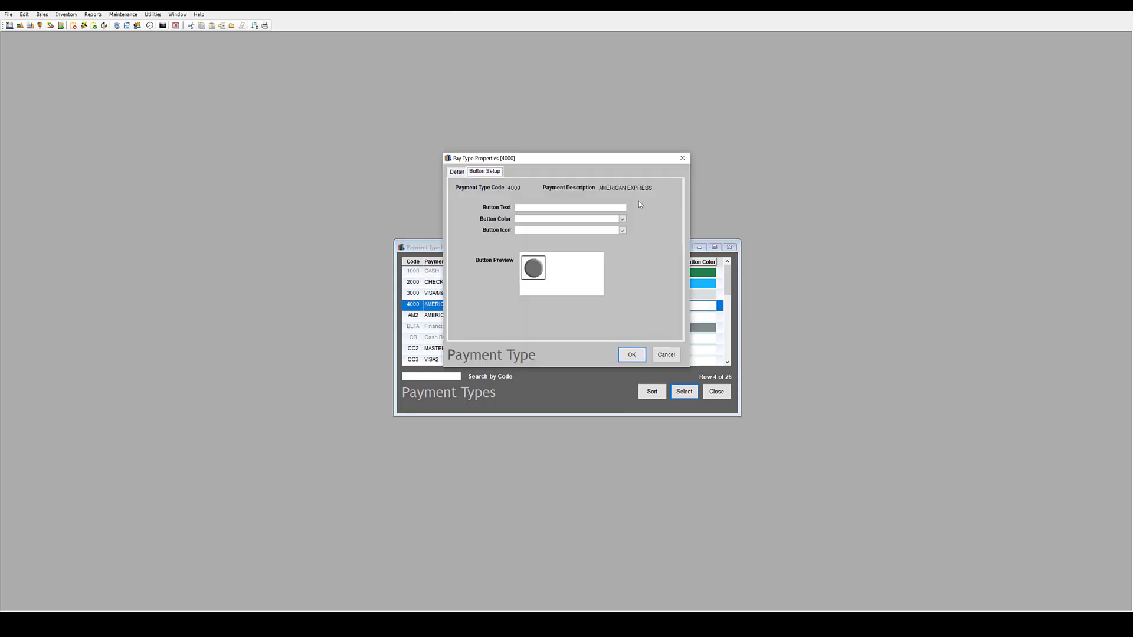
# Label the payment button 'American Express' and colour it Light Cobalt.
pyautogui.click(584, 206)
pyautogui.write('American Express')
pyautogui.click(622, 220)
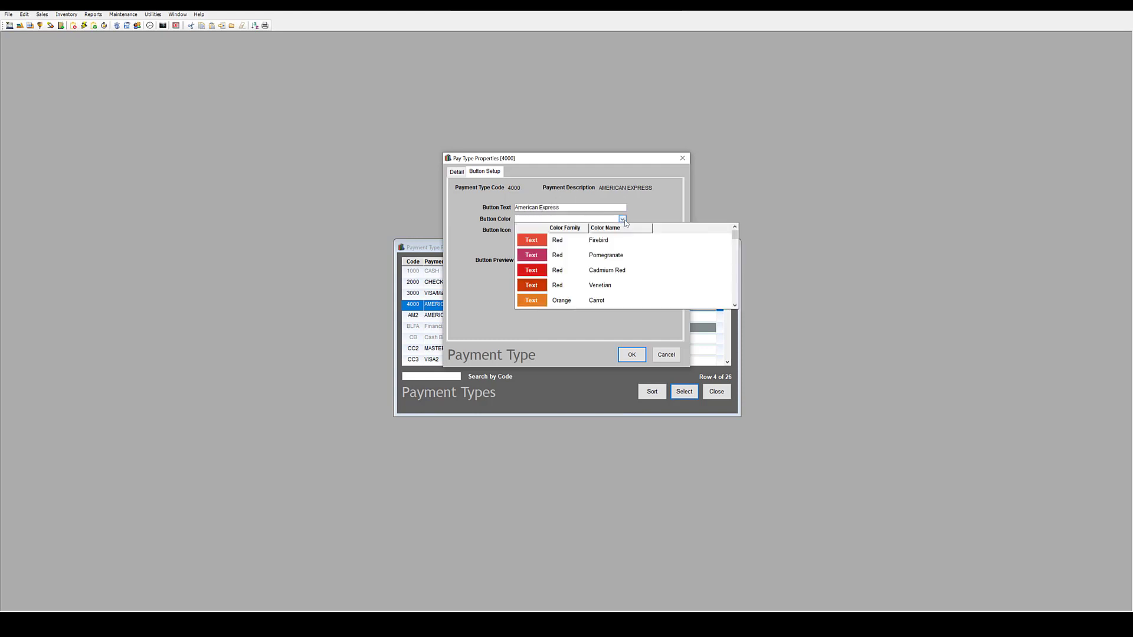
pyautogui.scroll(-4, 663, 279)
pyautogui.scroll(-8, 663, 277)
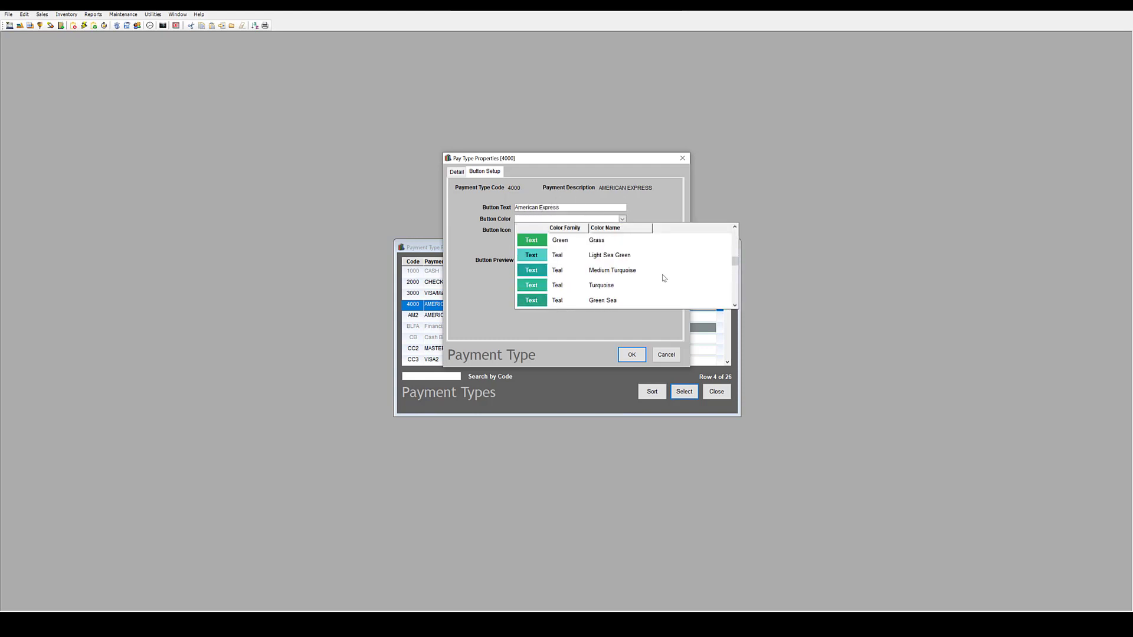
pyautogui.scroll(4, 664, 277)
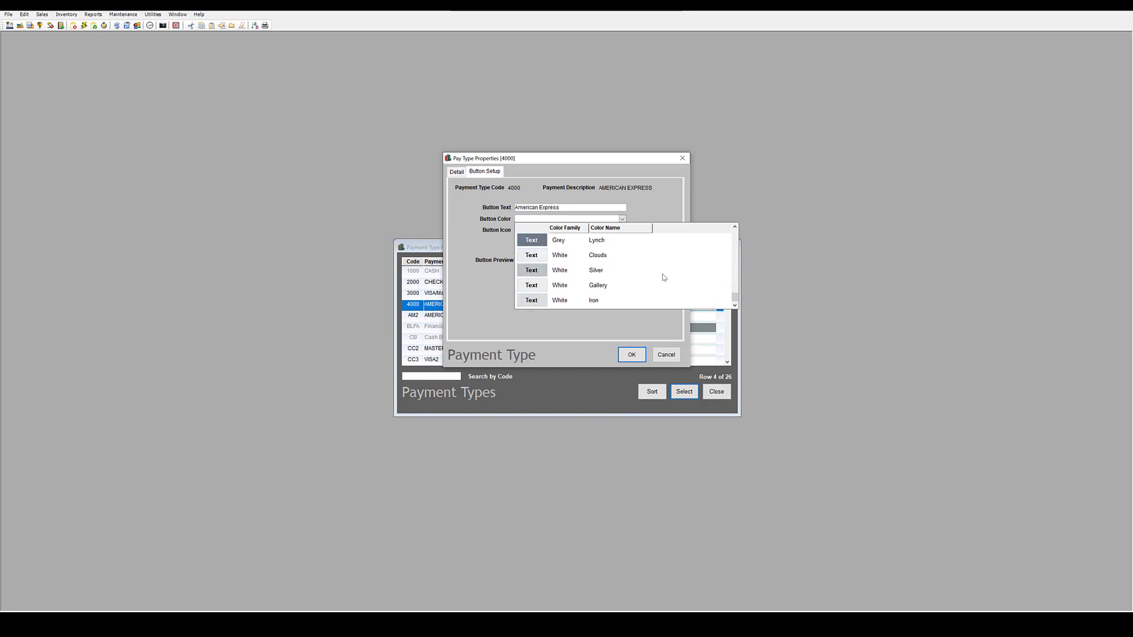
pyautogui.scroll(1, 664, 278)
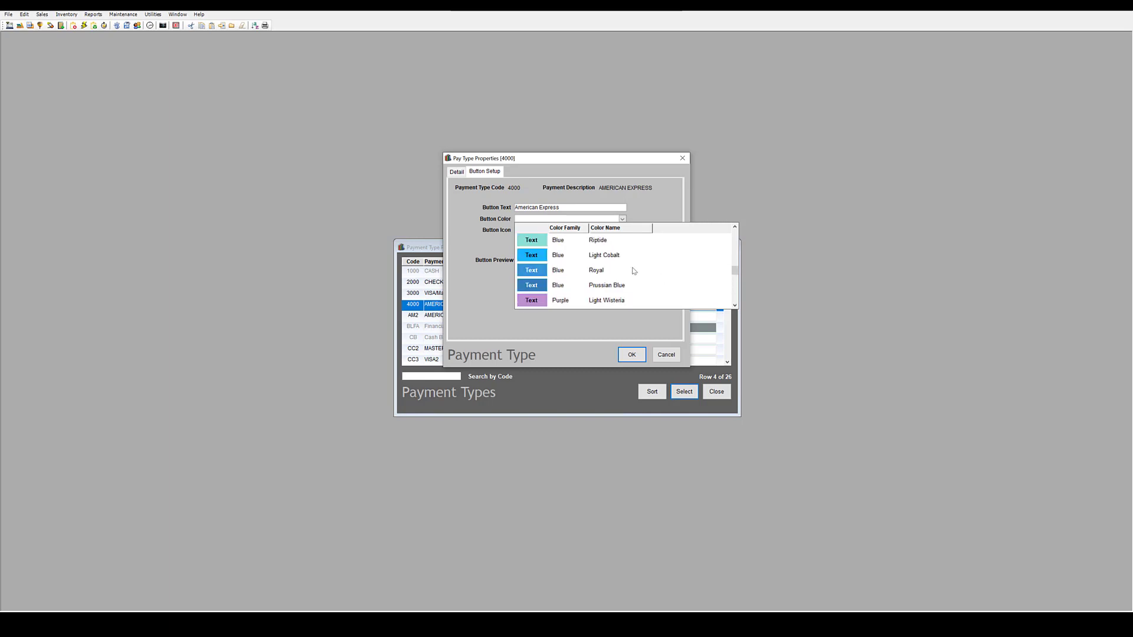
pyautogui.click(608, 256)
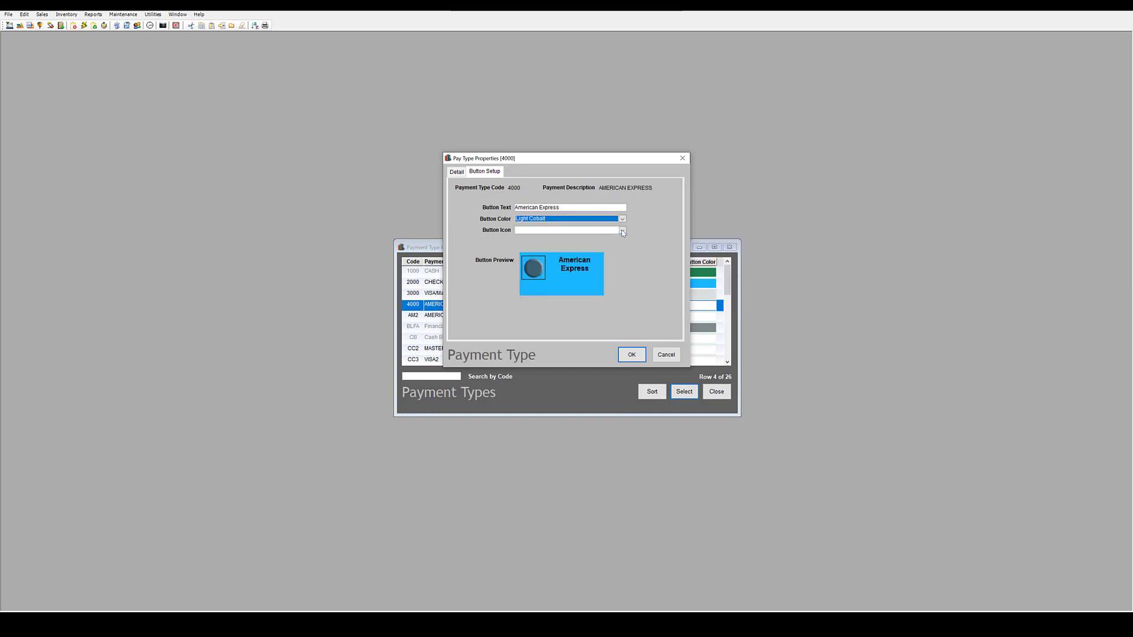
# Give the button the Credit Card icon and save the payment type.
pyautogui.click(622, 230)
pyautogui.scroll(-9, 643, 293)
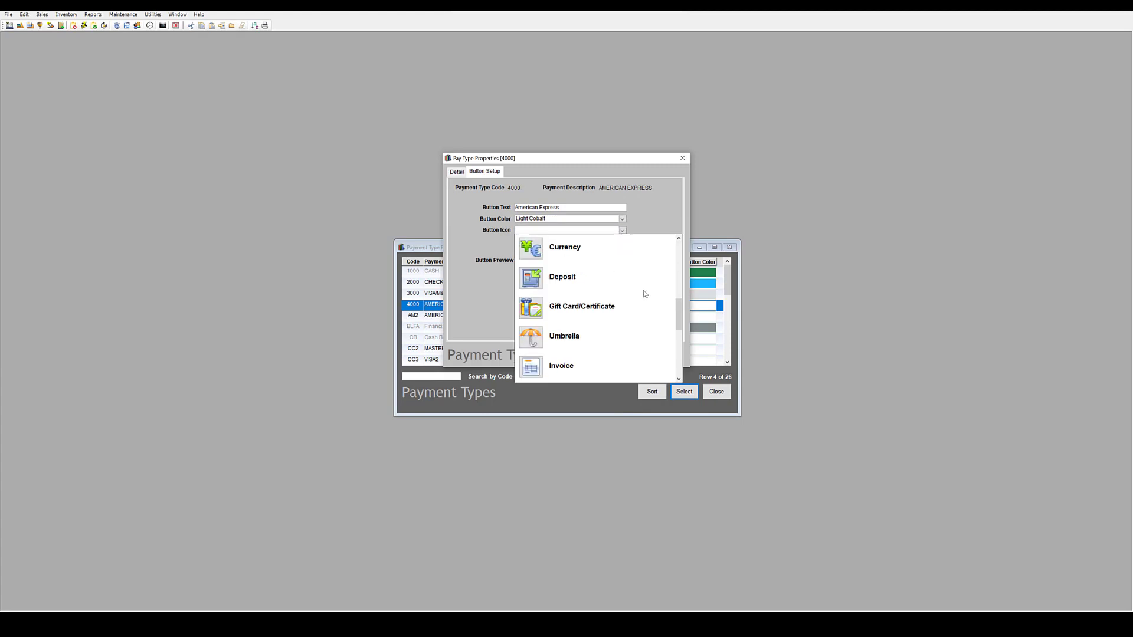
pyautogui.scroll(-7, 645, 294)
pyautogui.scroll(3, 642, 297)
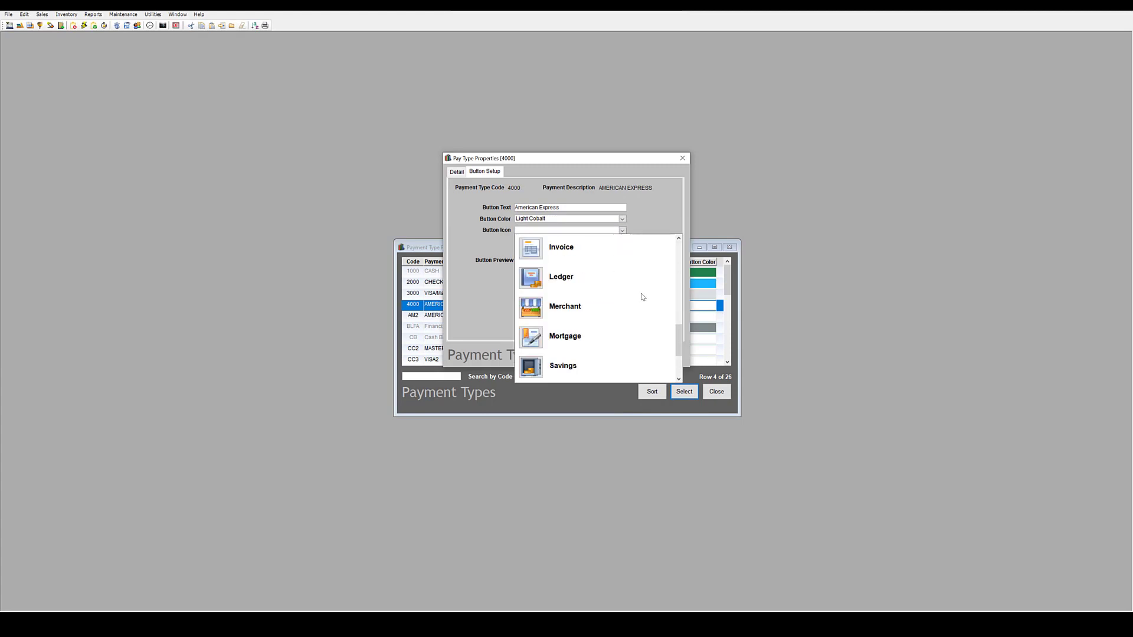
pyautogui.scroll(1, 636, 308)
pyautogui.scroll(1, 590, 282)
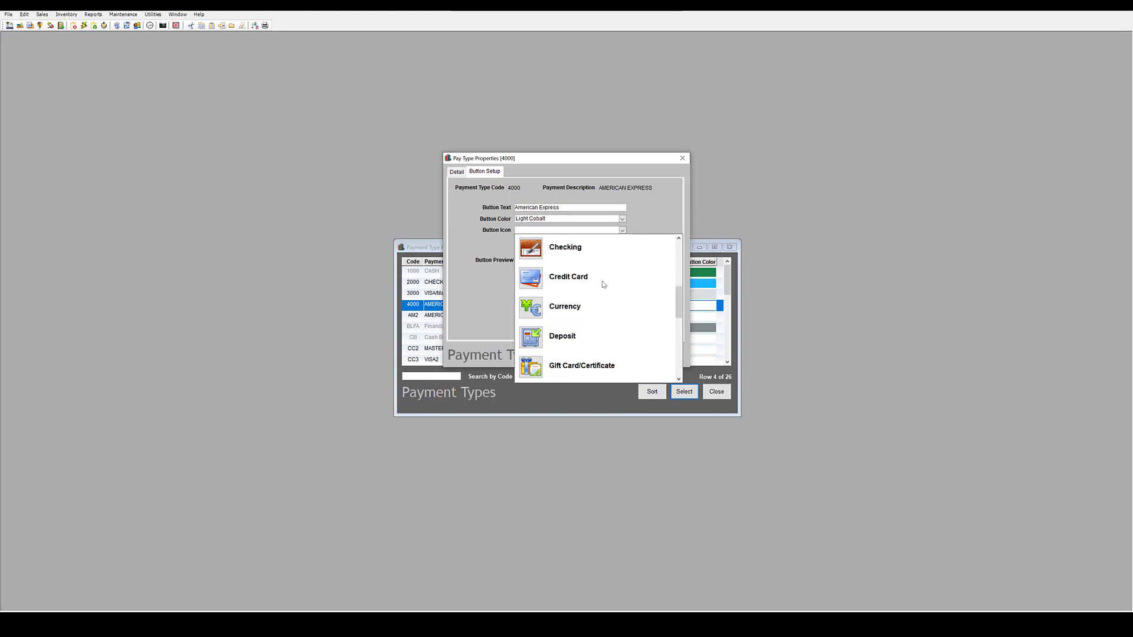
pyautogui.click(603, 284)
pyautogui.click(631, 355)
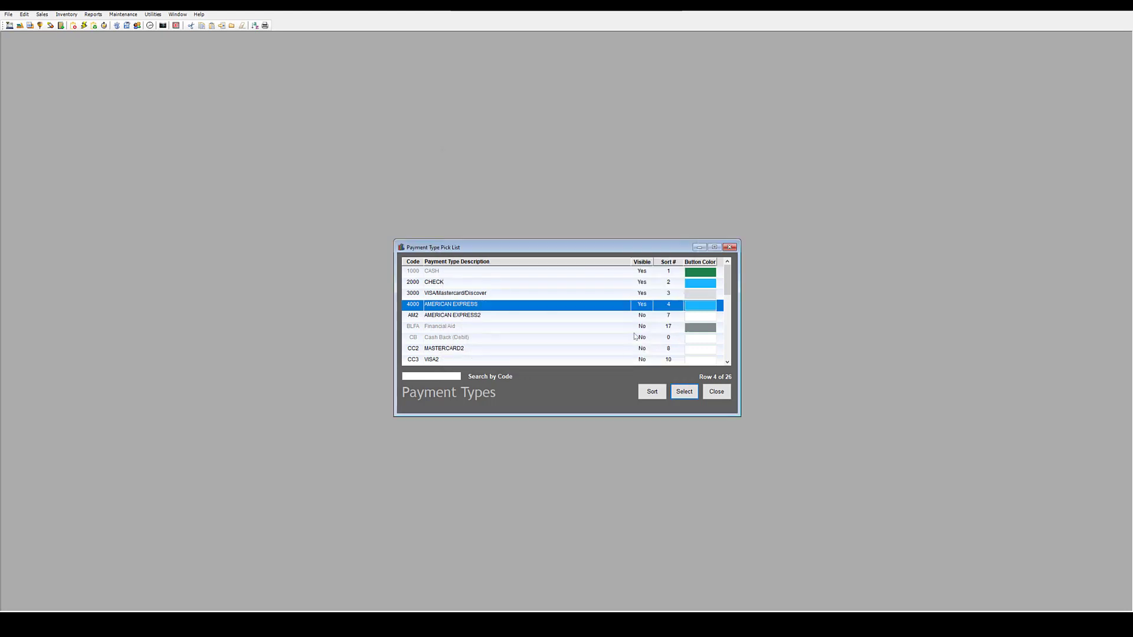
# Delete the AMERICAN EXPRESS2, MASTERCARD2, VISA2 and DISCOVER2 payment types, leaving 22.
pyautogui.click(540, 320)
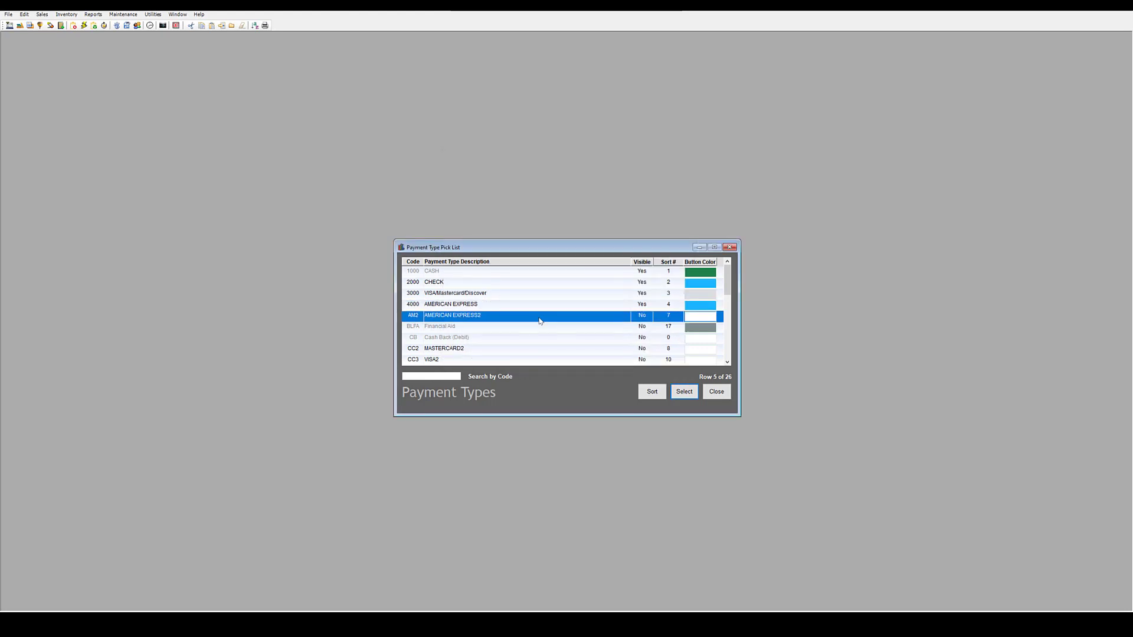
pyautogui.press('Delete')
pyautogui.click(561, 348)
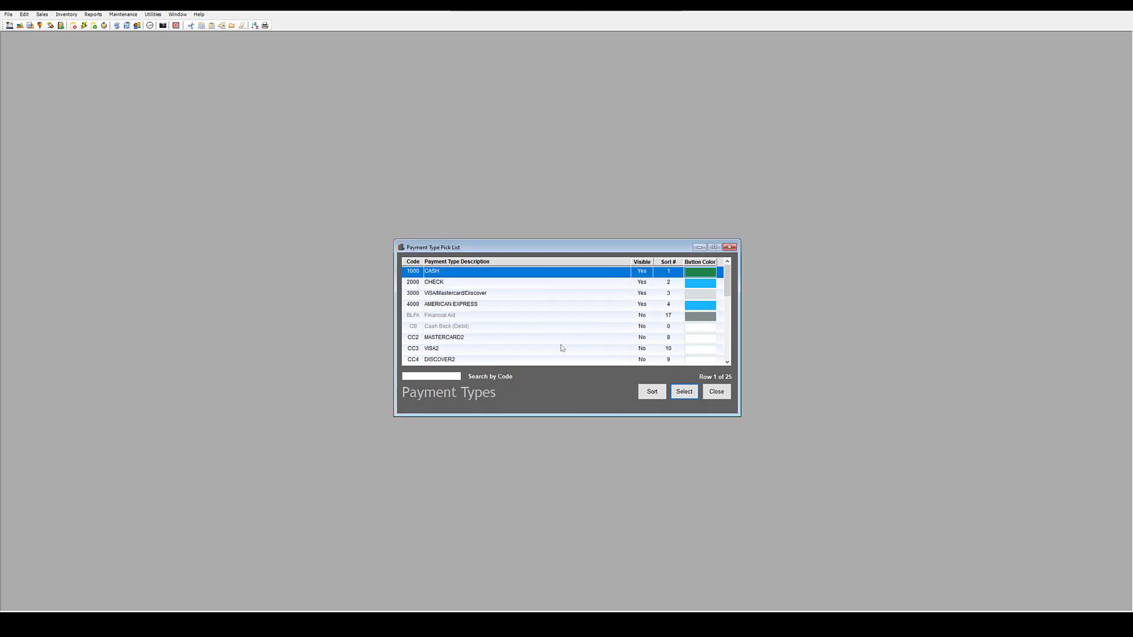
pyautogui.click(529, 338)
pyautogui.press('Delete')
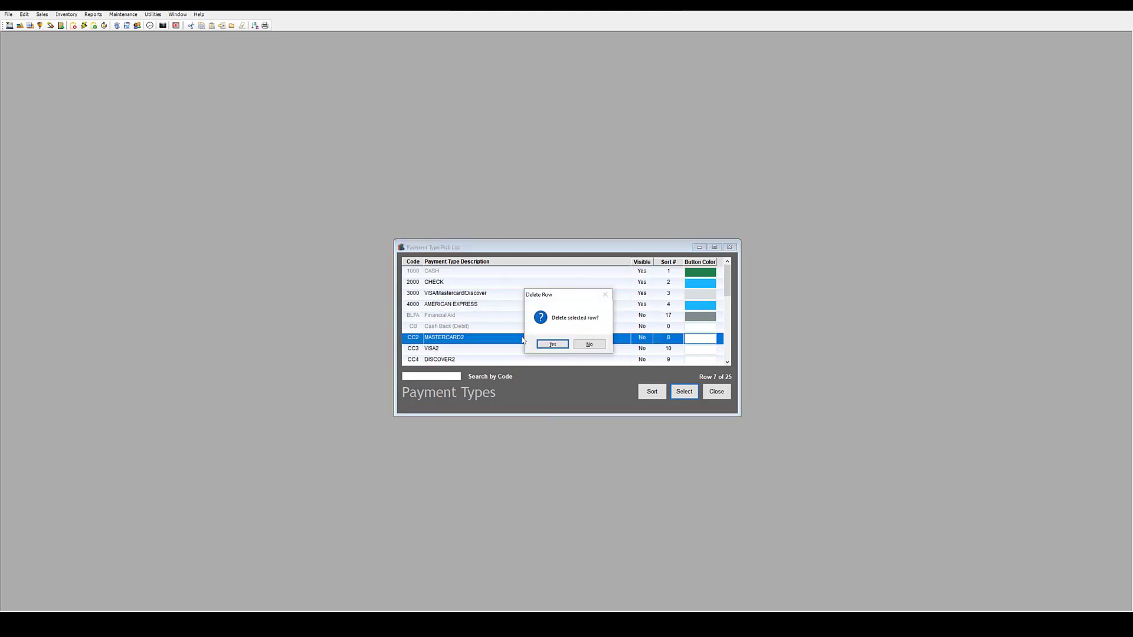
pyautogui.click(552, 345)
pyautogui.press('Delete')
pyautogui.click(552, 345)
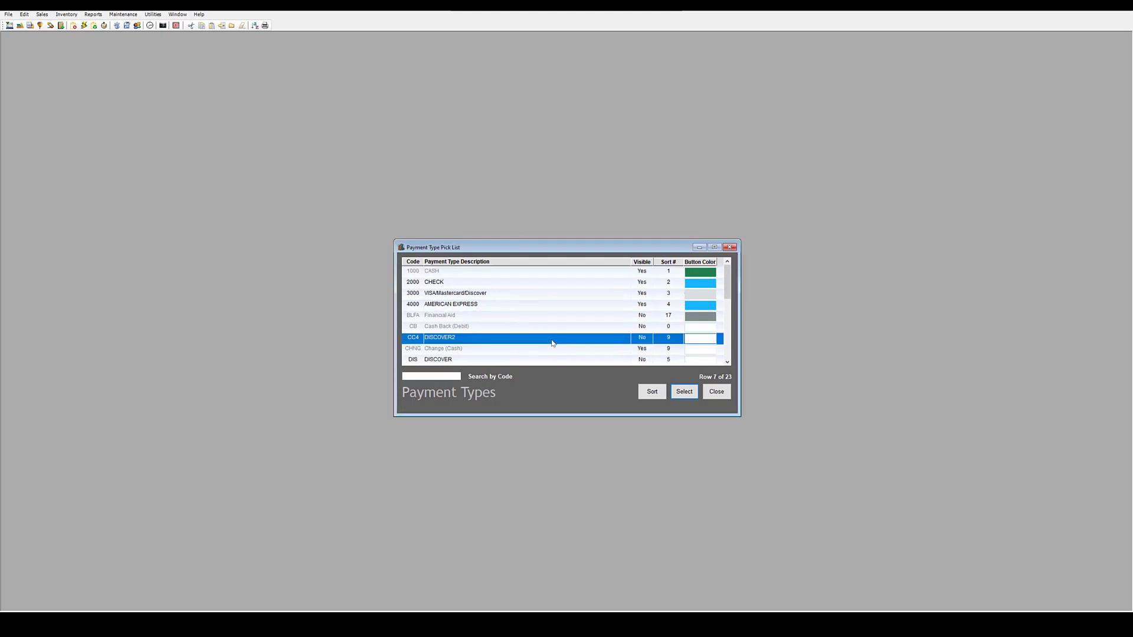
pyautogui.press('Delete')
pyautogui.click(552, 344)
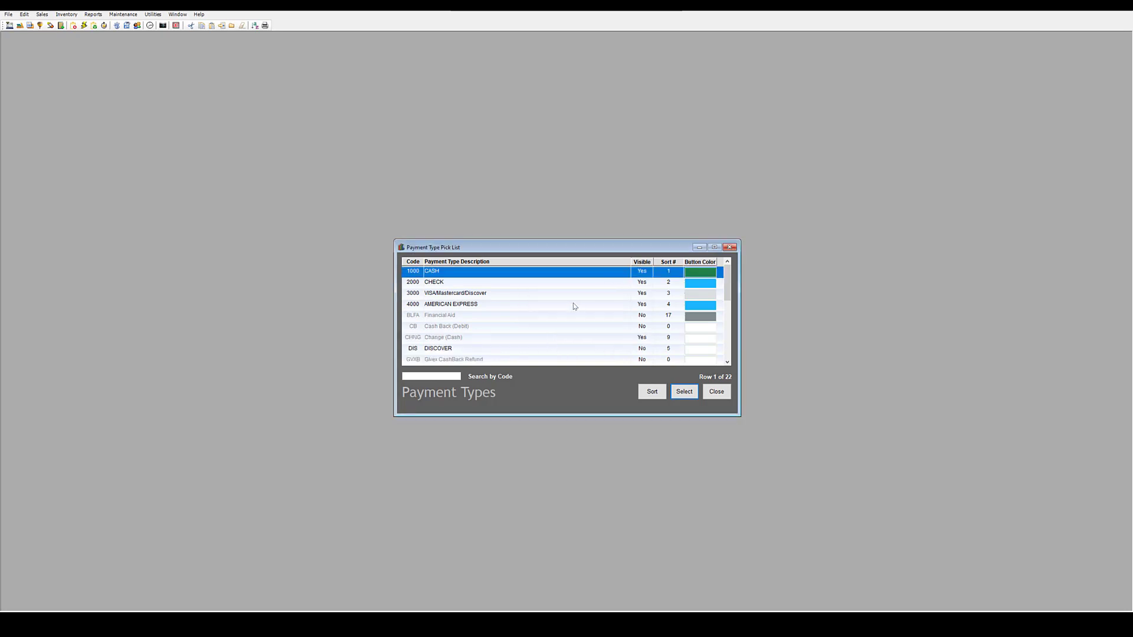
pyautogui.scroll(-5, 573, 303)
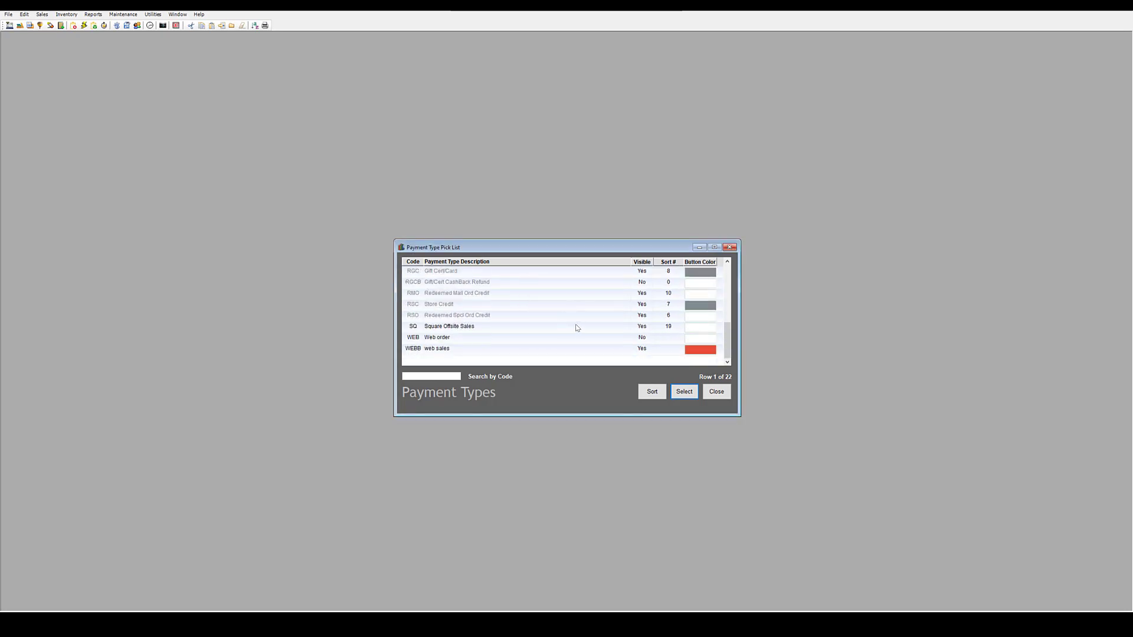
pyautogui.scroll(5, 571, 331)
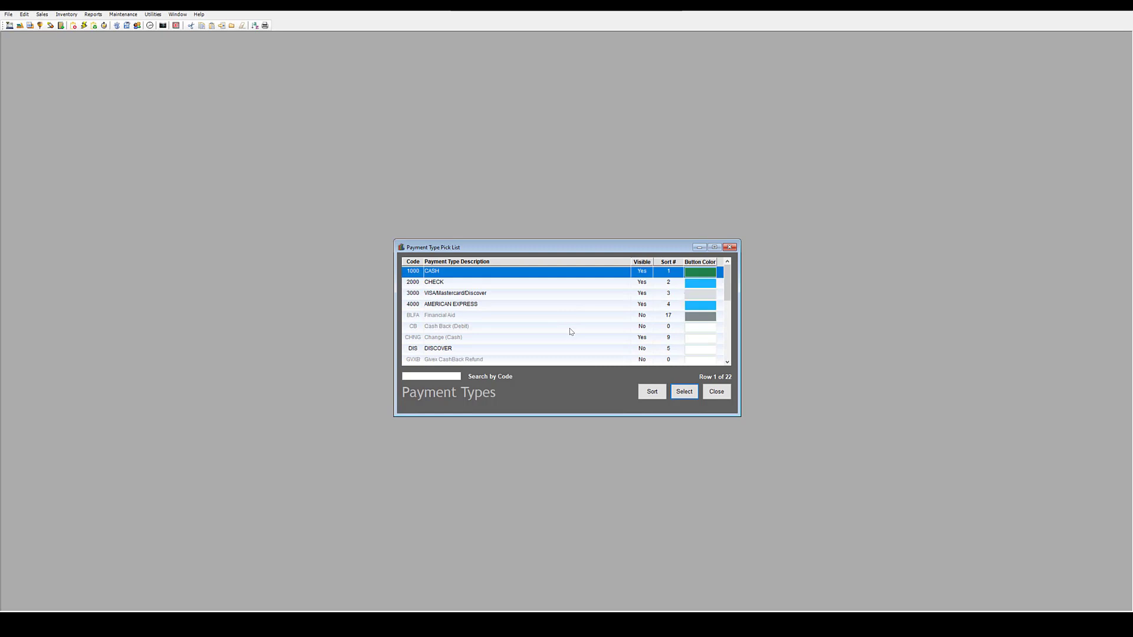
# Move 'Cash - 1000' above 'Web Sales - WEBB' in the payment type sort order.
pyautogui.click(650, 391)
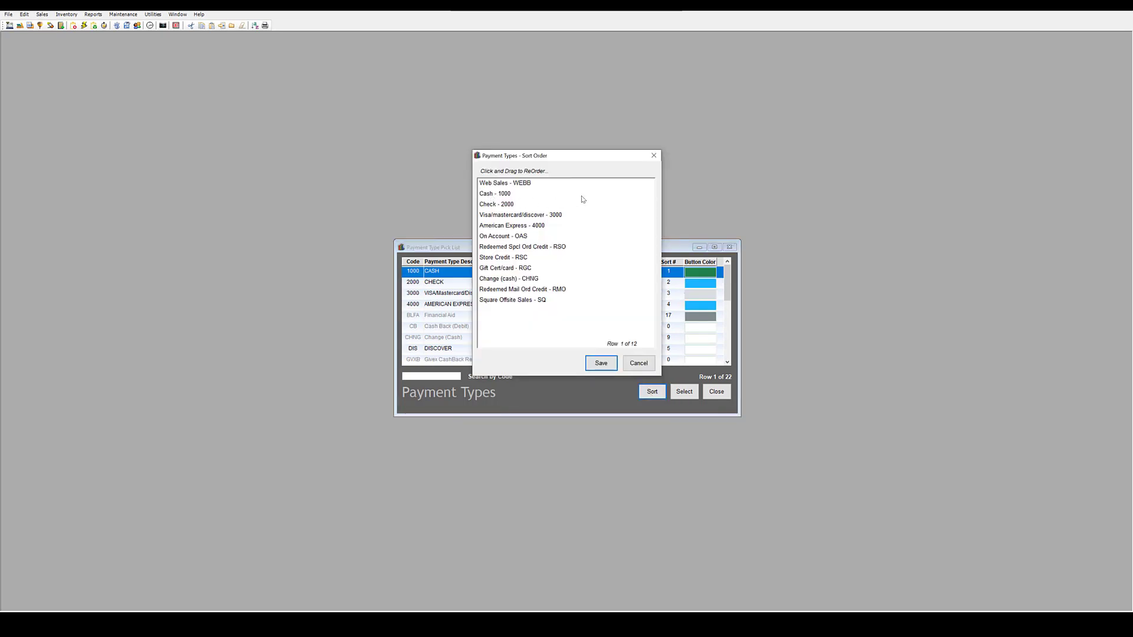
pyautogui.moveTo(583, 195); pyautogui.dragTo(589, 184)
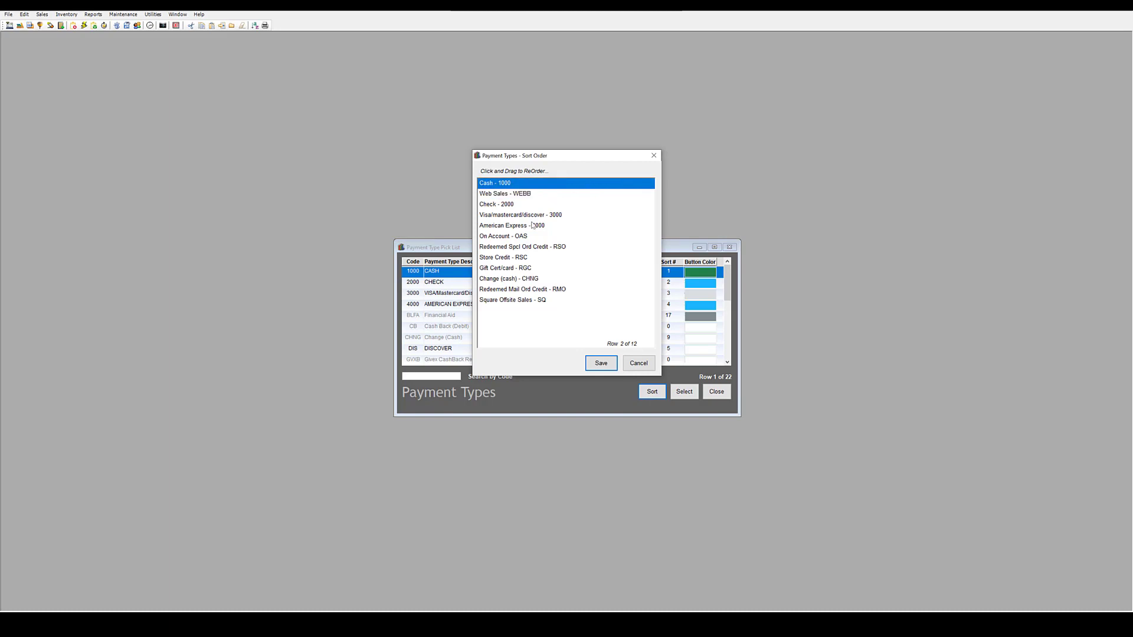
pyautogui.moveTo(550, 217); pyautogui.dragTo(555, 194)
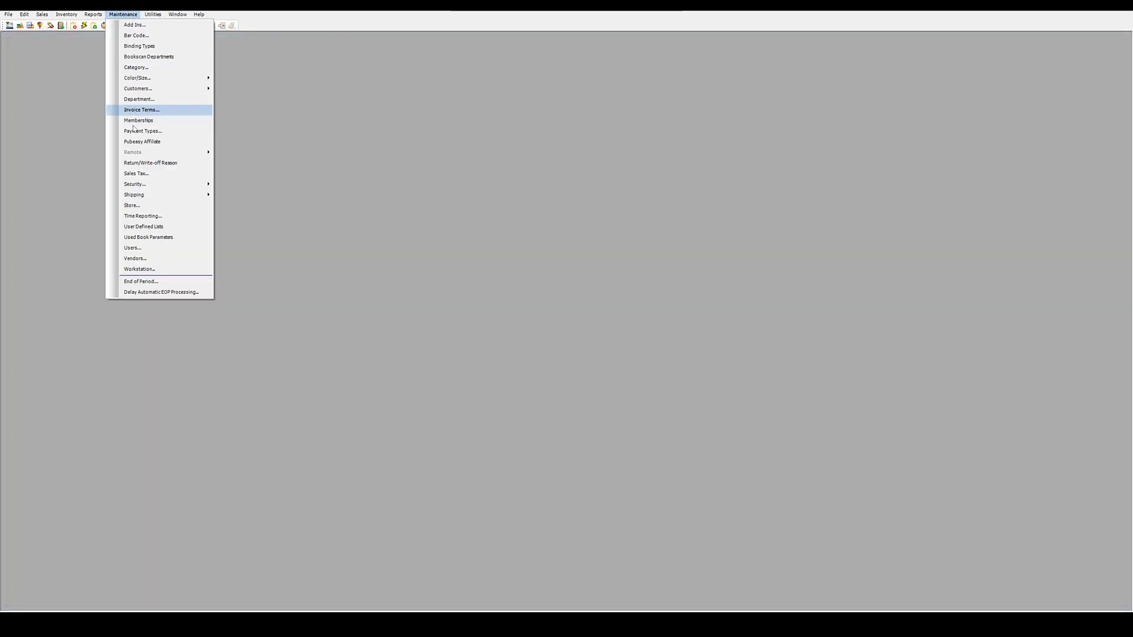
# Turn on Use Old Payment Window for the Register 1 workstation and save.
pyautogui.click(154, 269)
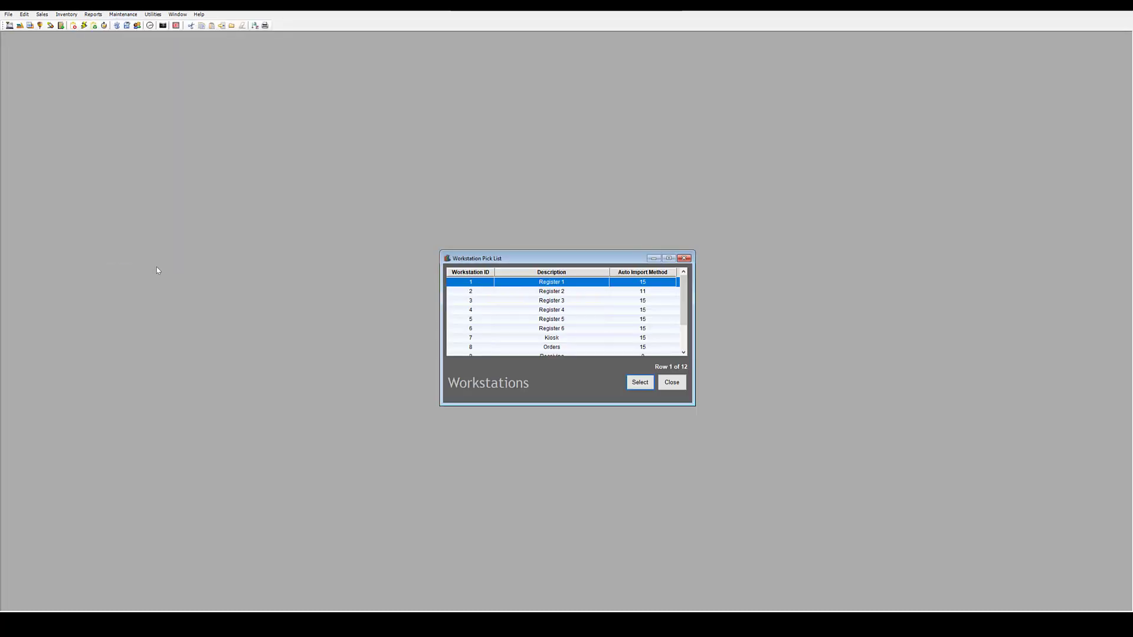
pyautogui.click(643, 383)
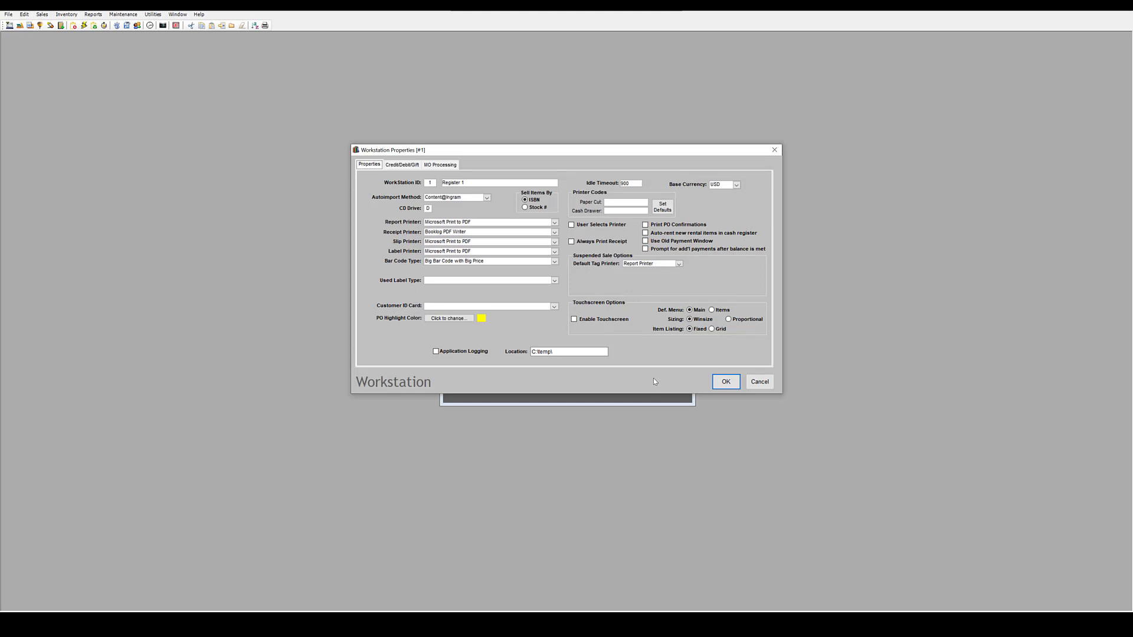
pyautogui.click(654, 242)
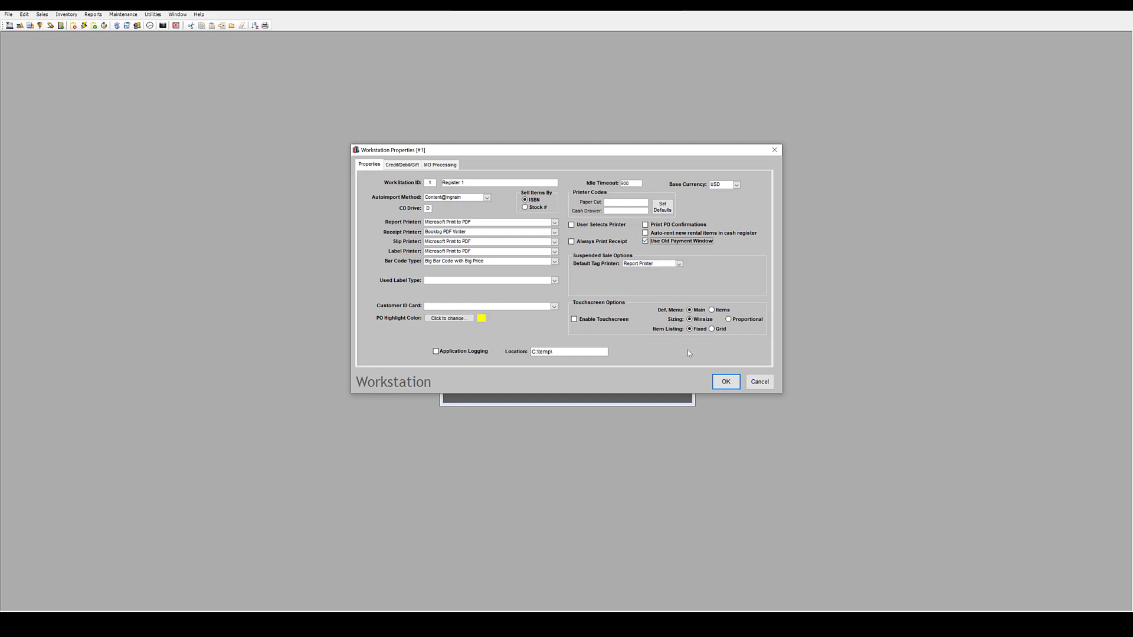
pyautogui.click(725, 382)
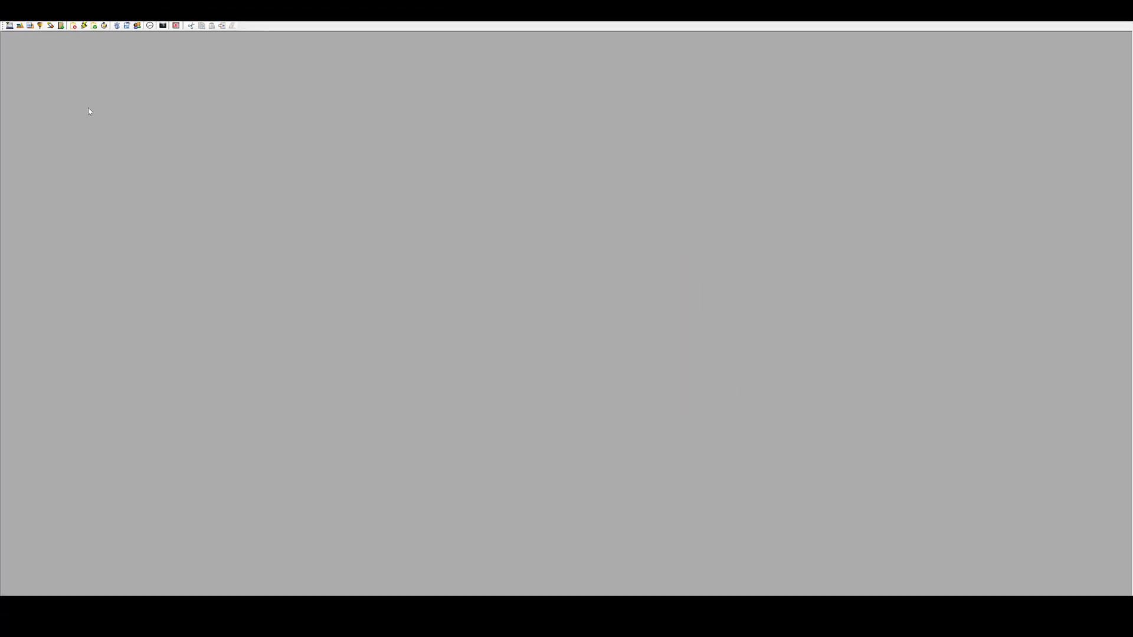
# Open the cash register and browse the item tiles and sub-item menus.
pyautogui.click(11, 25)
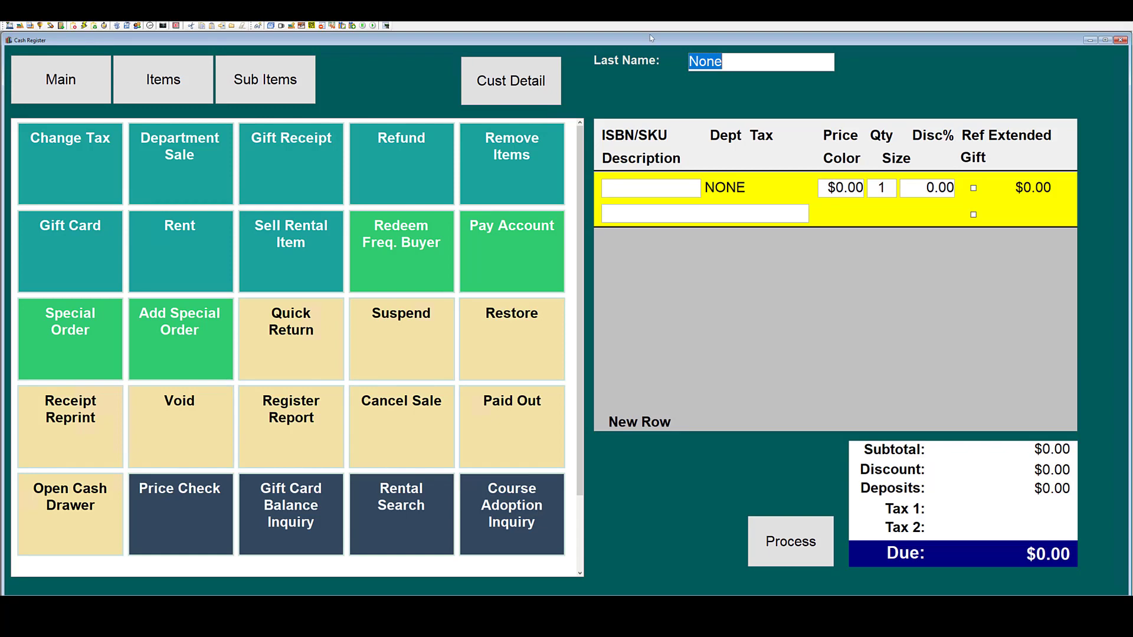
pyautogui.click(163, 78)
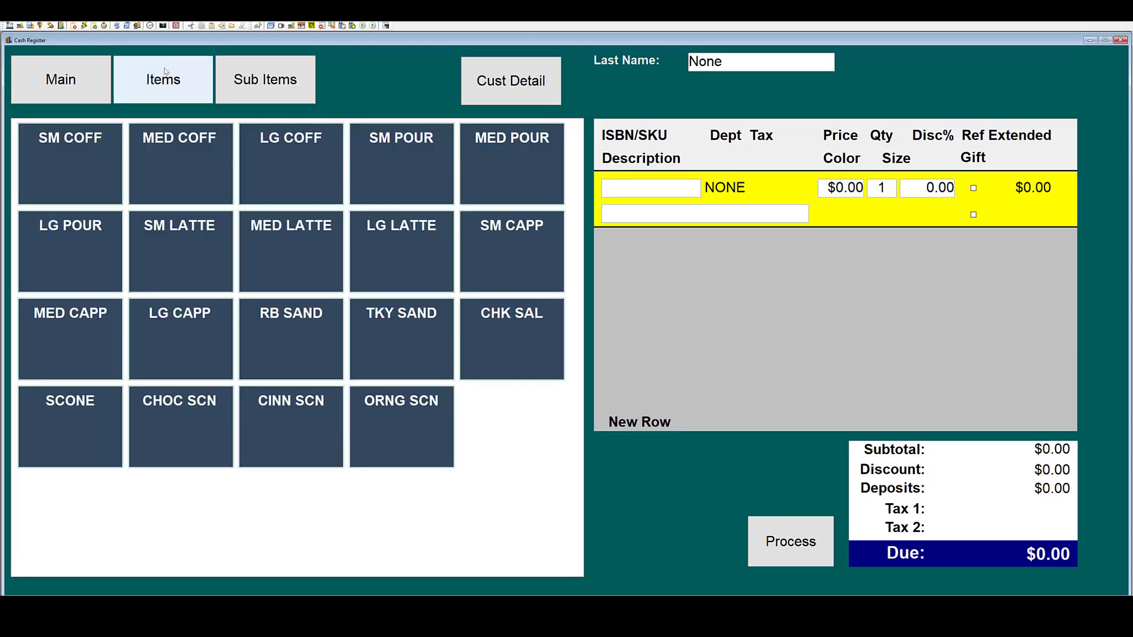
pyautogui.click(275, 65)
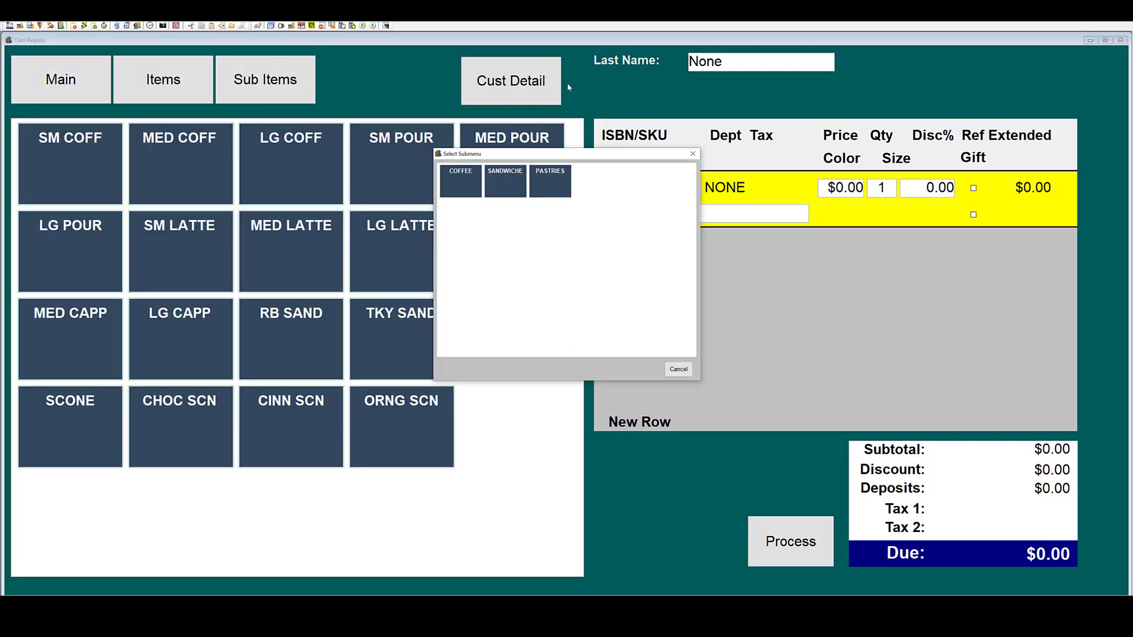
pyautogui.click(693, 154)
pyautogui.click(79, 89)
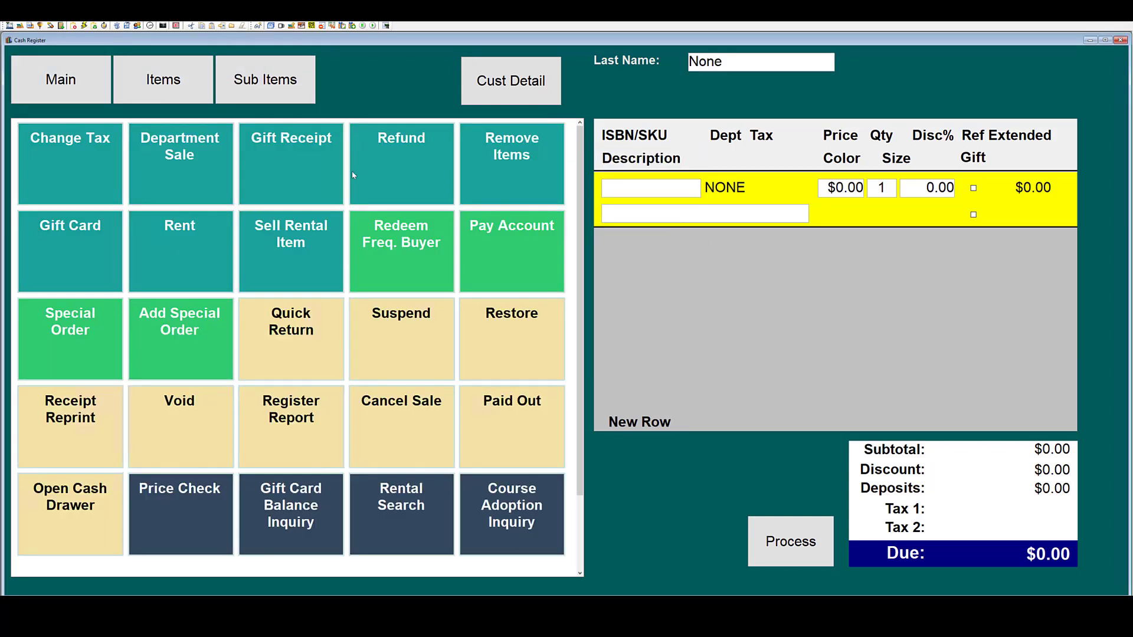
# Look up the customer by last name and view their account details.
pyautogui.doubleClick(729, 64)
pyautogui.write('Simpson')
pyautogui.press('Return')
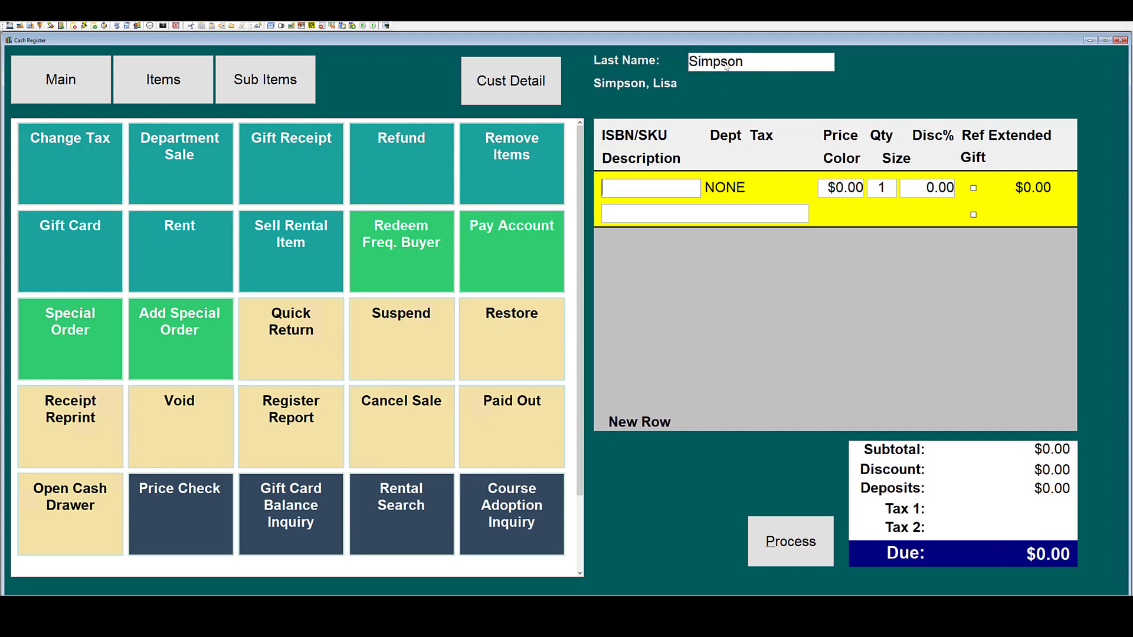
pyautogui.click(546, 70)
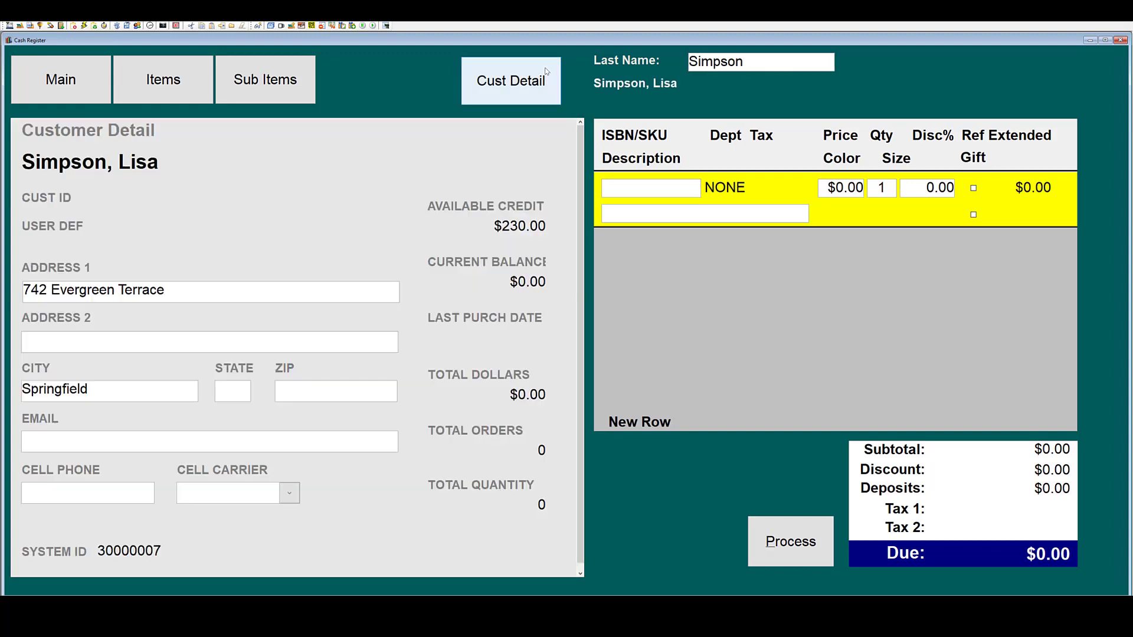
pyautogui.click(163, 80)
pyautogui.click(626, 189)
pyautogui.write('9780525457237')
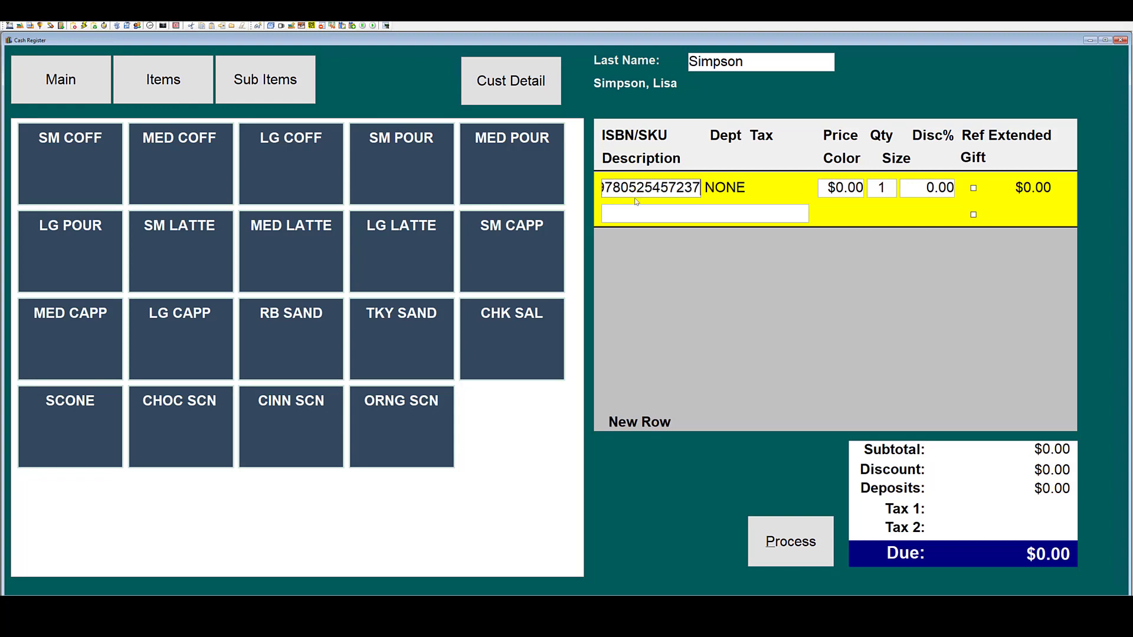
pyautogui.press('Return')
pyautogui.click(800, 543)
pyautogui.click(408, 207)
pyautogui.click(674, 311)
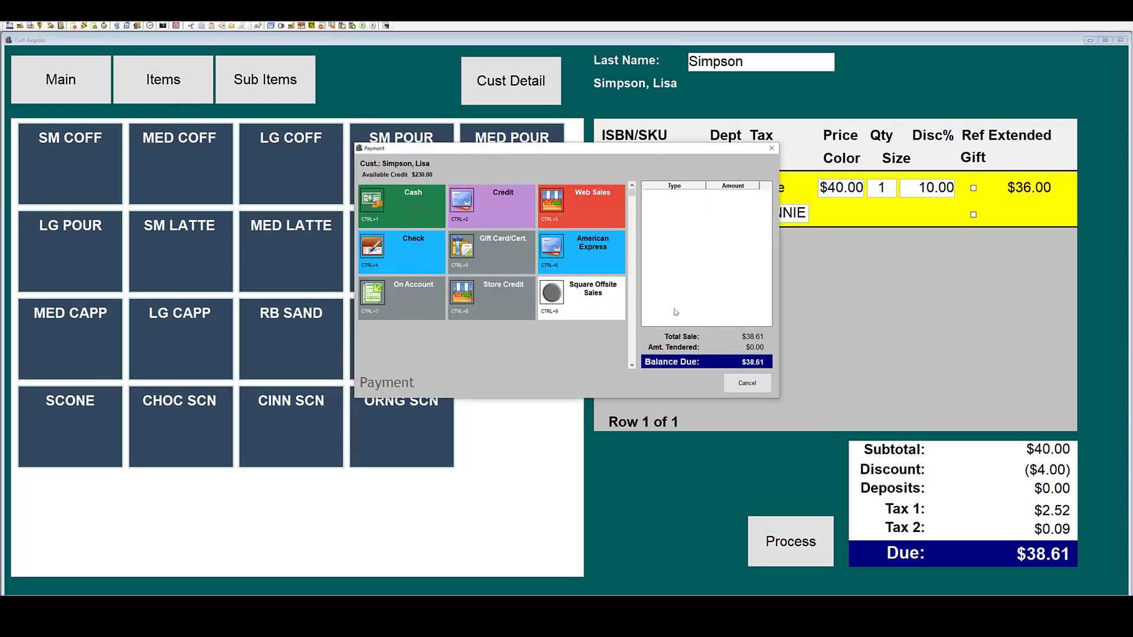
pyautogui.click(408, 203)
pyautogui.click(558, 274)
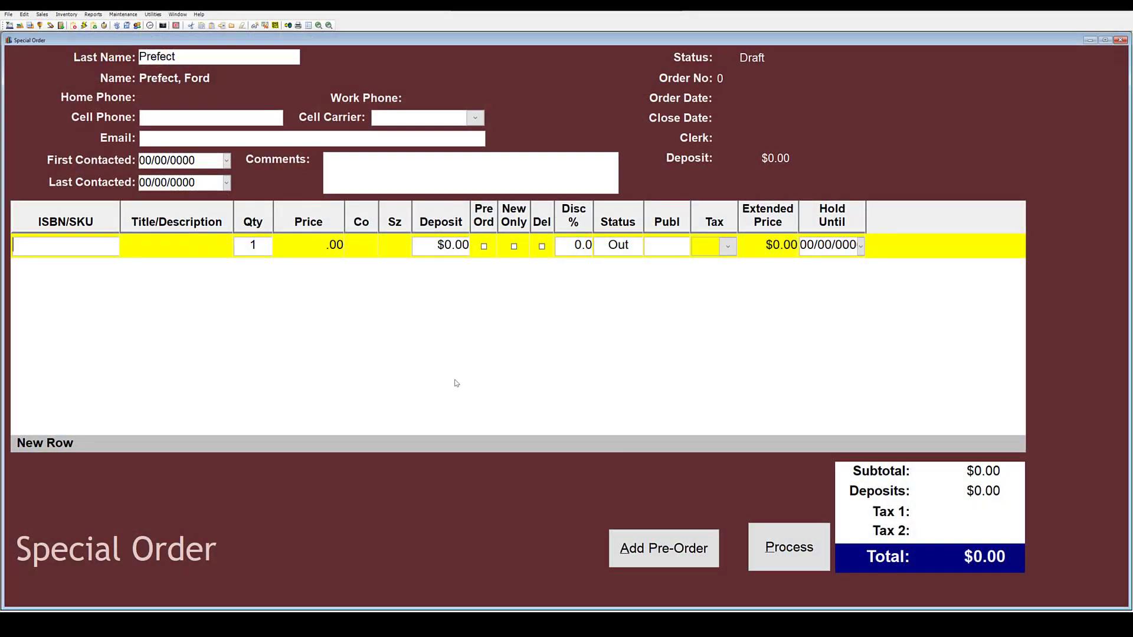
# Add pre-orders Winds of Winter, While Justice Sleeps and How to Cook That to the order.
pyautogui.click(690, 562)
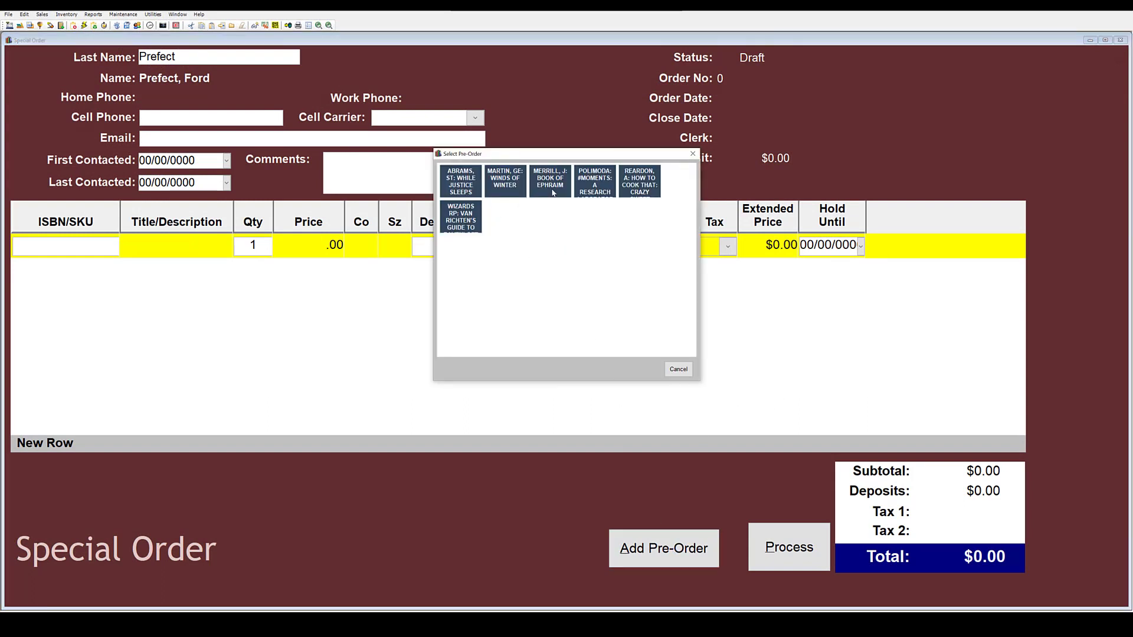
pyautogui.click(500, 186)
pyautogui.click(628, 540)
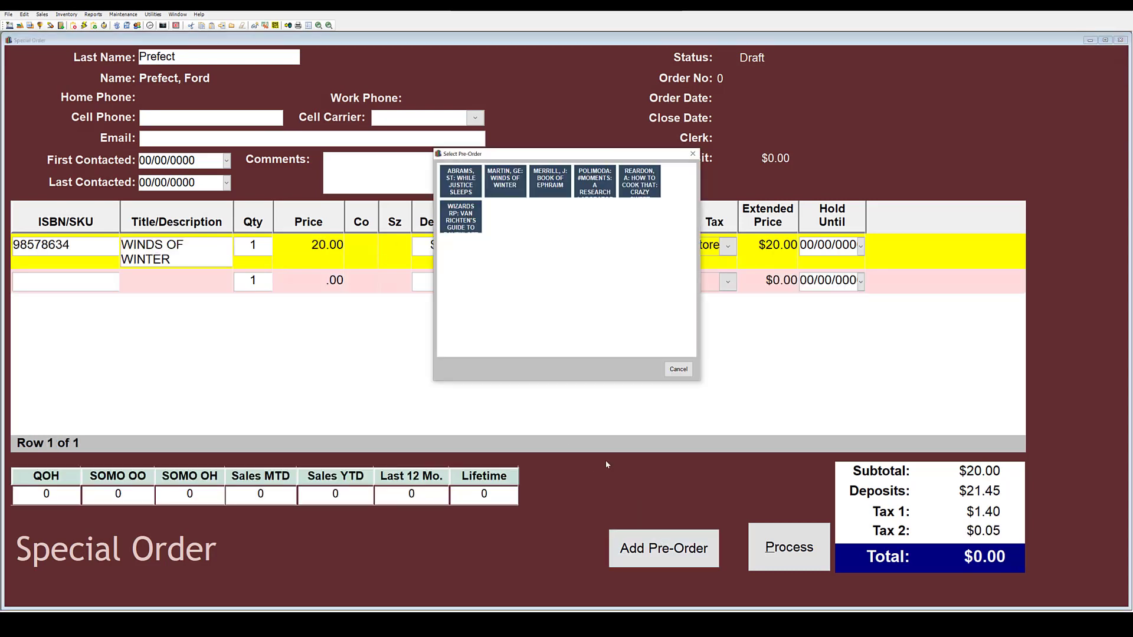
pyautogui.click(460, 184)
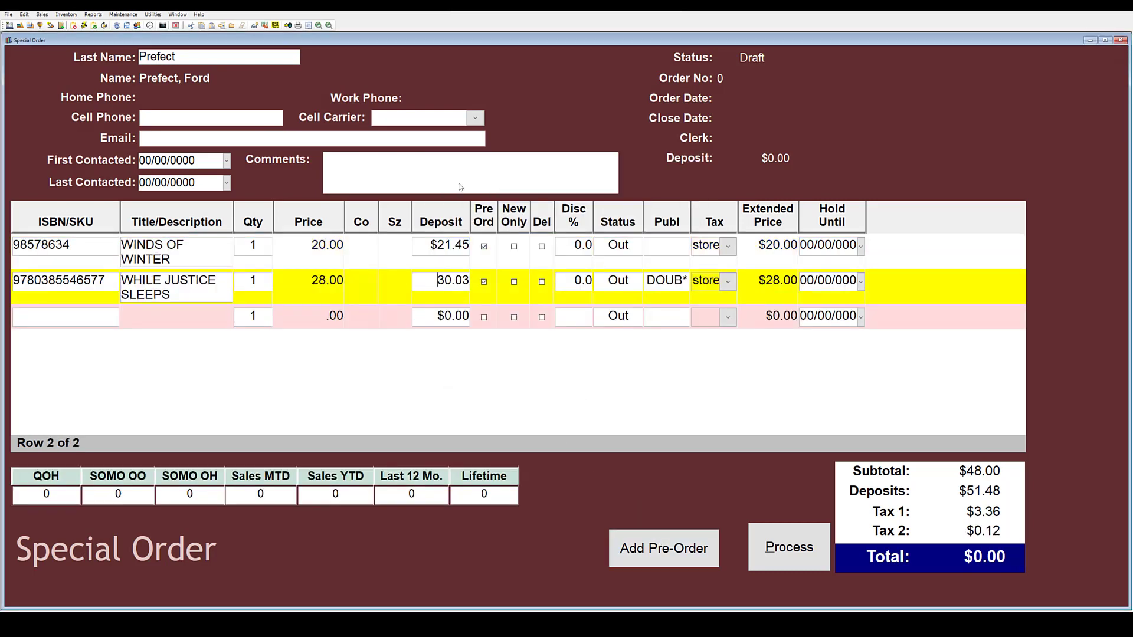
pyautogui.click(655, 547)
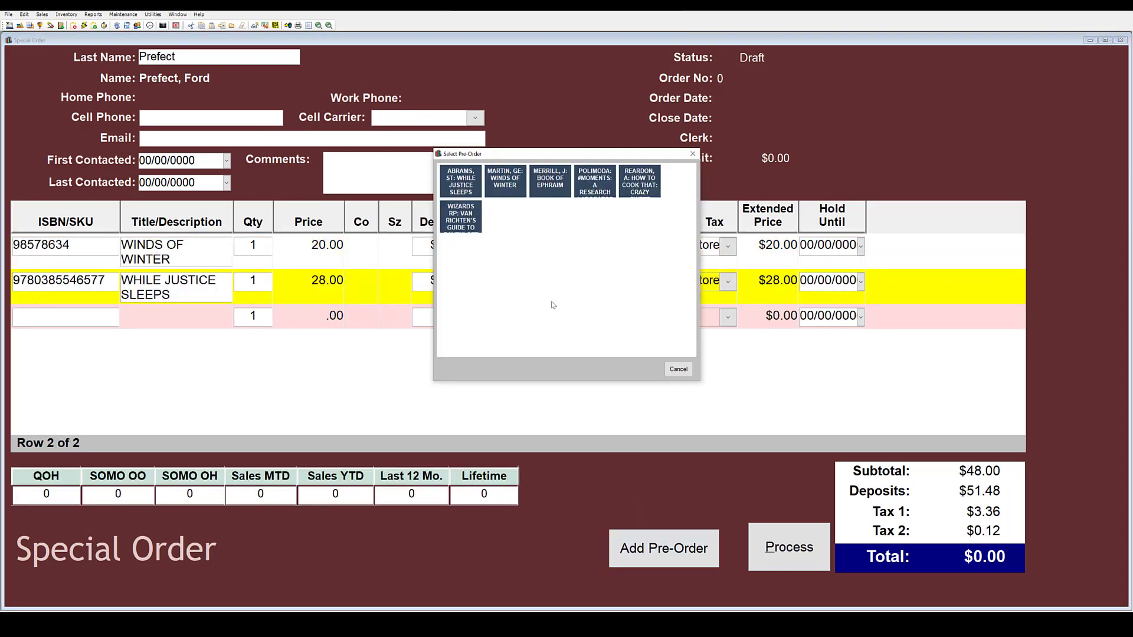
pyautogui.click(630, 192)
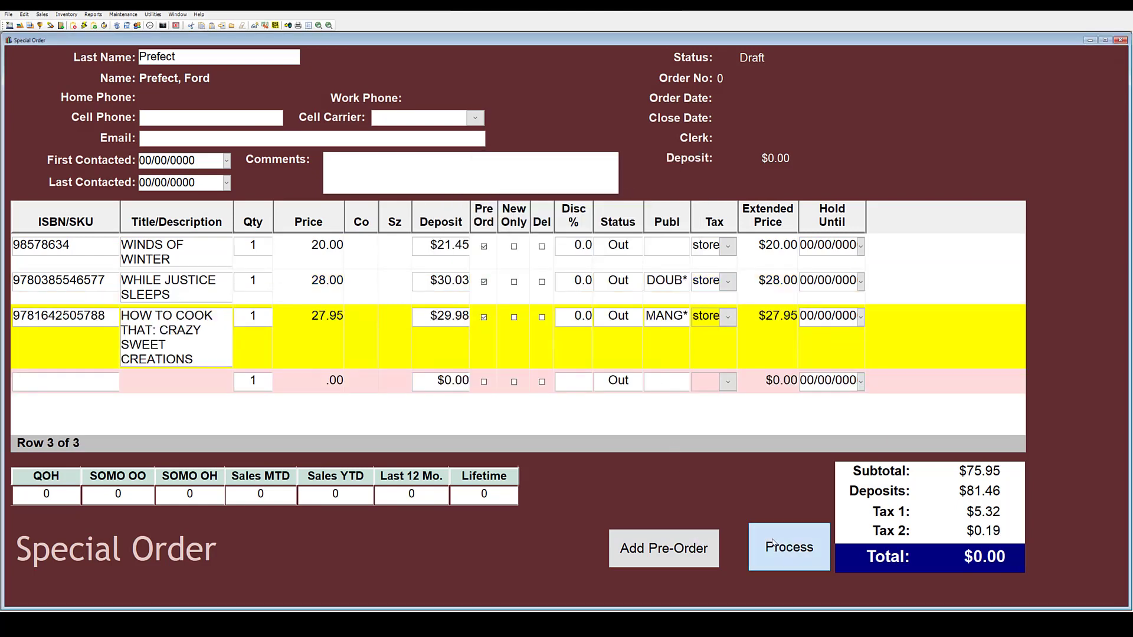
# Take the $81.46 deposit by credit and skip printing the order forms.
pyautogui.click(773, 543)
pyautogui.click(497, 207)
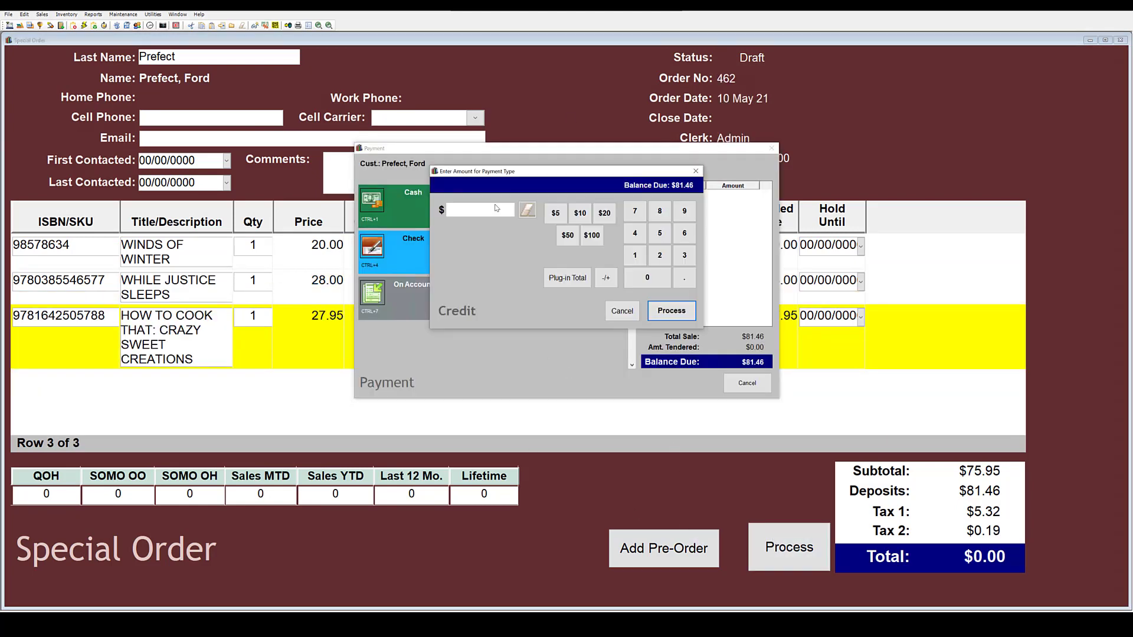
pyautogui.click(582, 280)
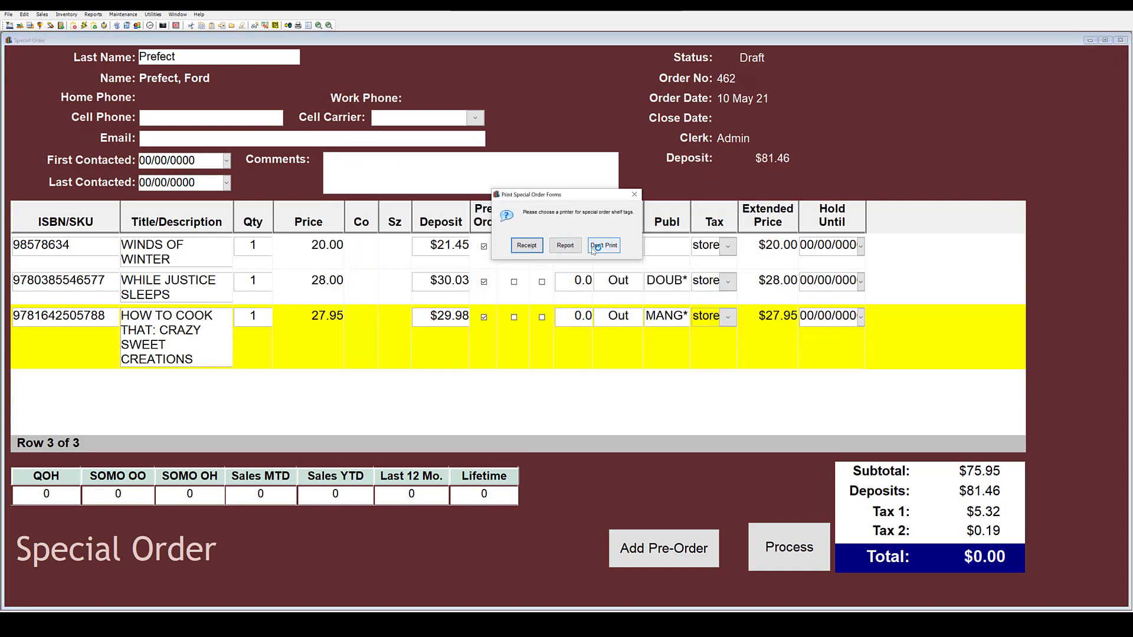
pyautogui.click(594, 248)
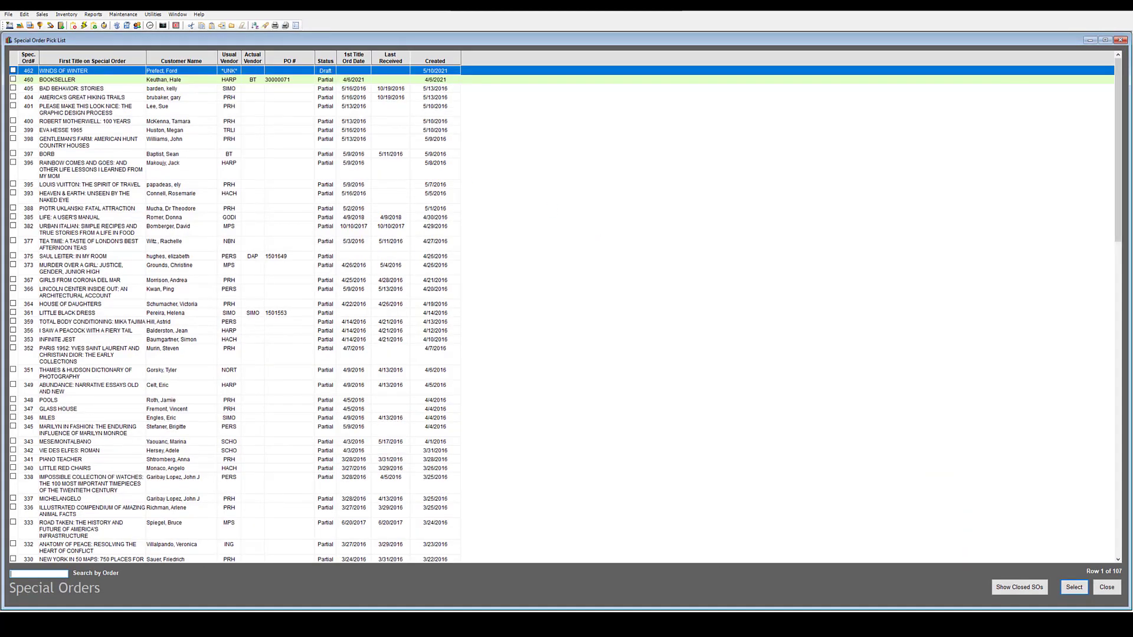
# Run stock allocation allowing partial special and mail orders, send email notices, then list mail orders.
pyautogui.press('Escape')
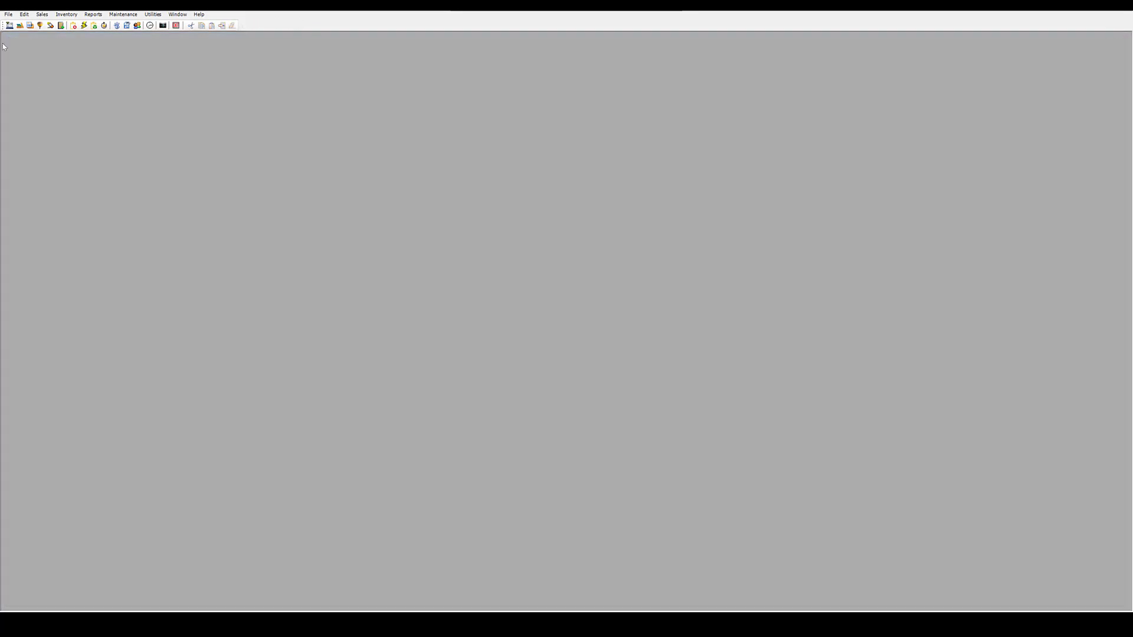
pyautogui.click(42, 14)
pyautogui.moveTo(66, 14)
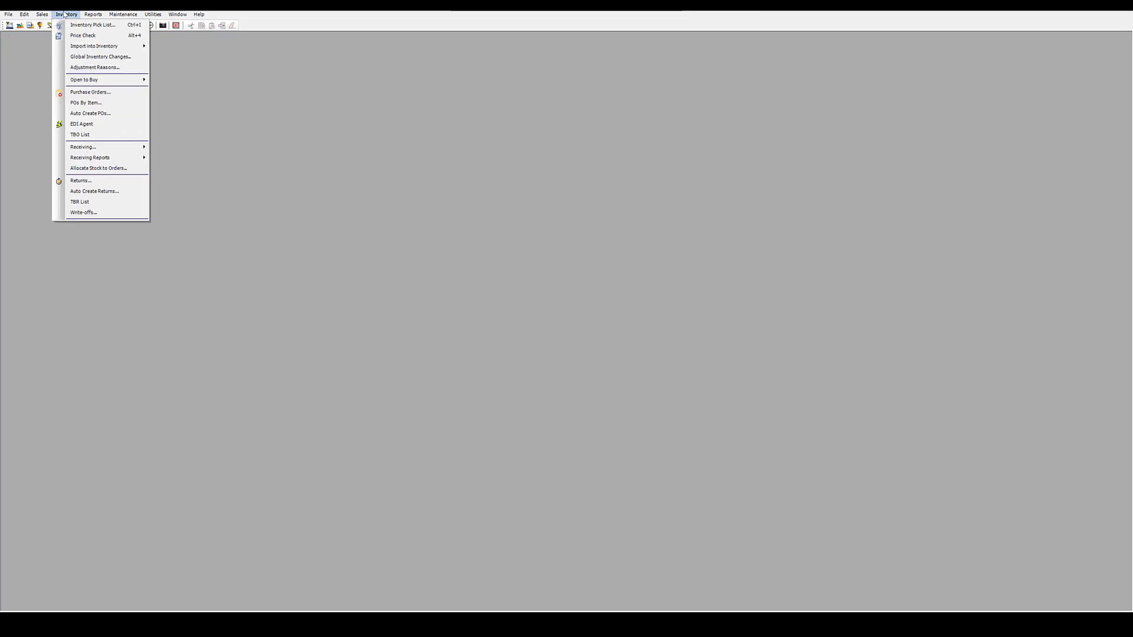
pyautogui.click(102, 168)
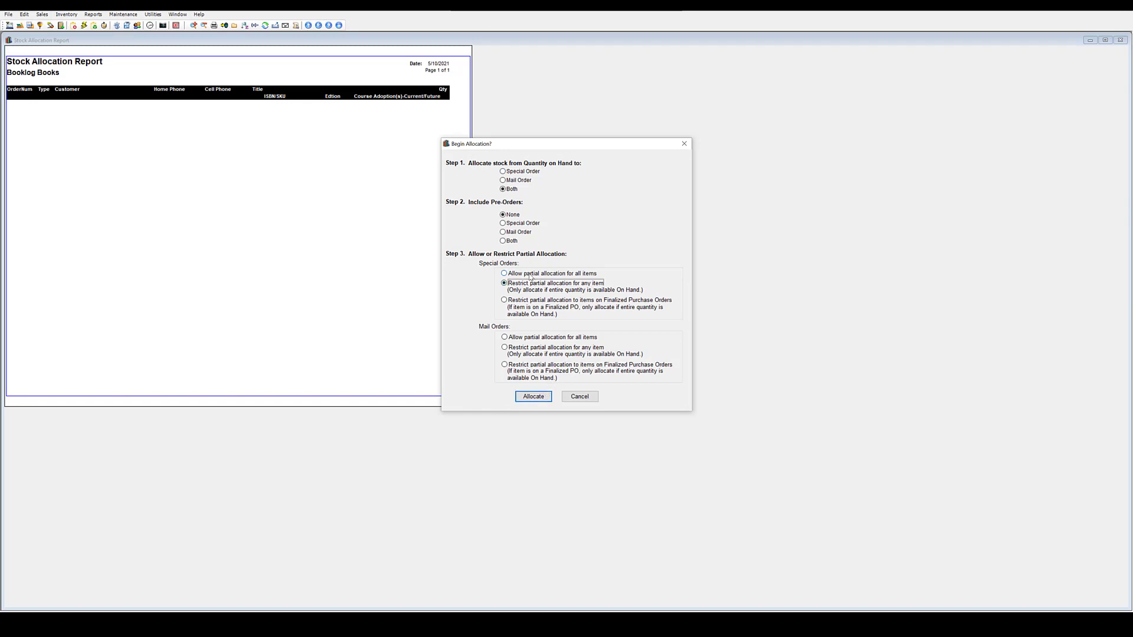
pyautogui.click(531, 274)
pyautogui.click(522, 346)
pyautogui.click(520, 338)
pyautogui.click(532, 397)
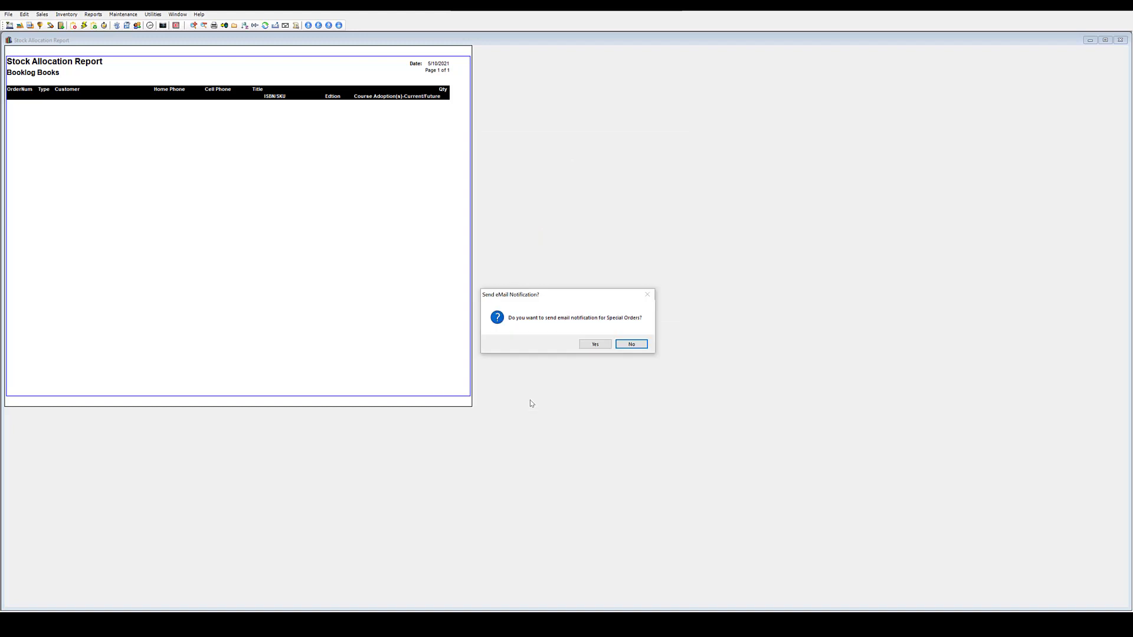
pyautogui.click(594, 344)
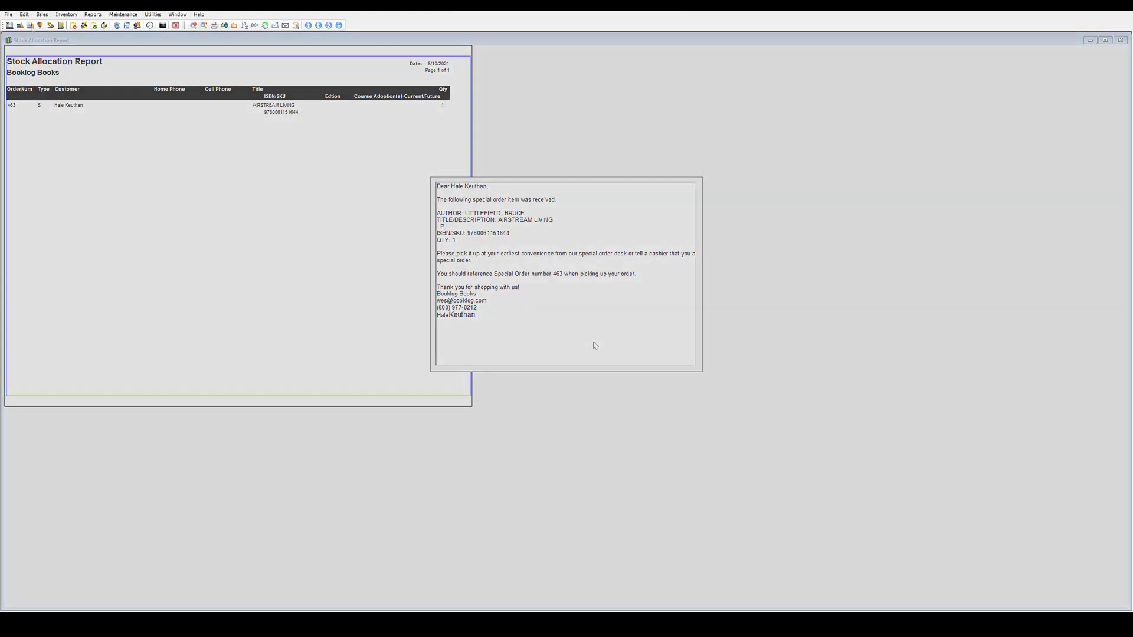
pyautogui.click(30, 25)
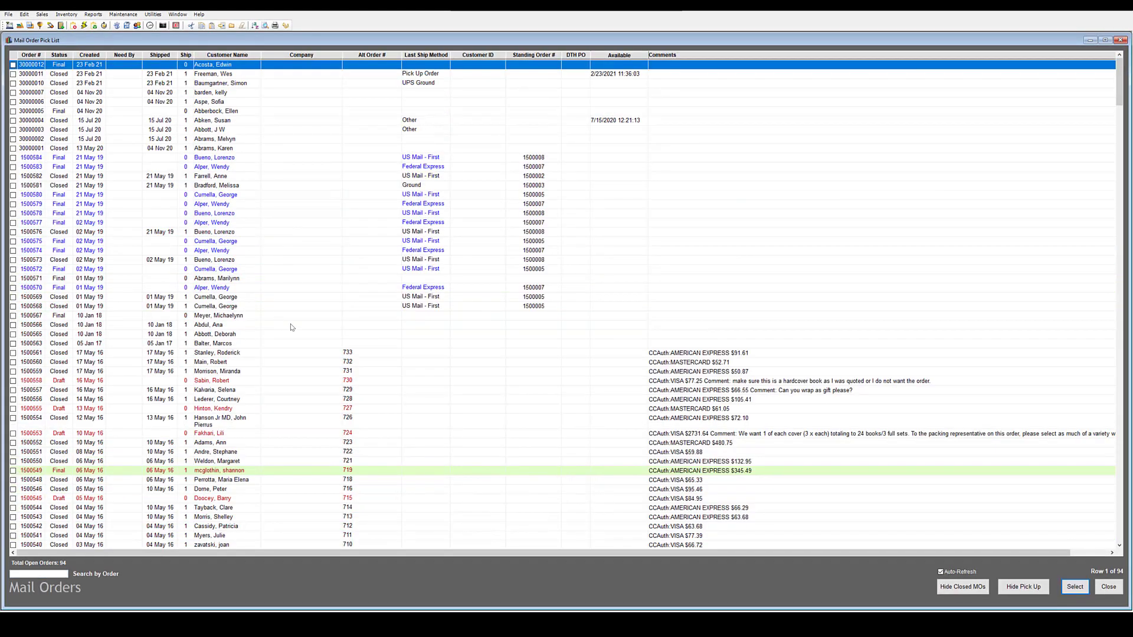
# Refund mail order 30000011 with reason 'returned', skip the receipt, and start a new Book Fair.
pyautogui.click(129, 77)
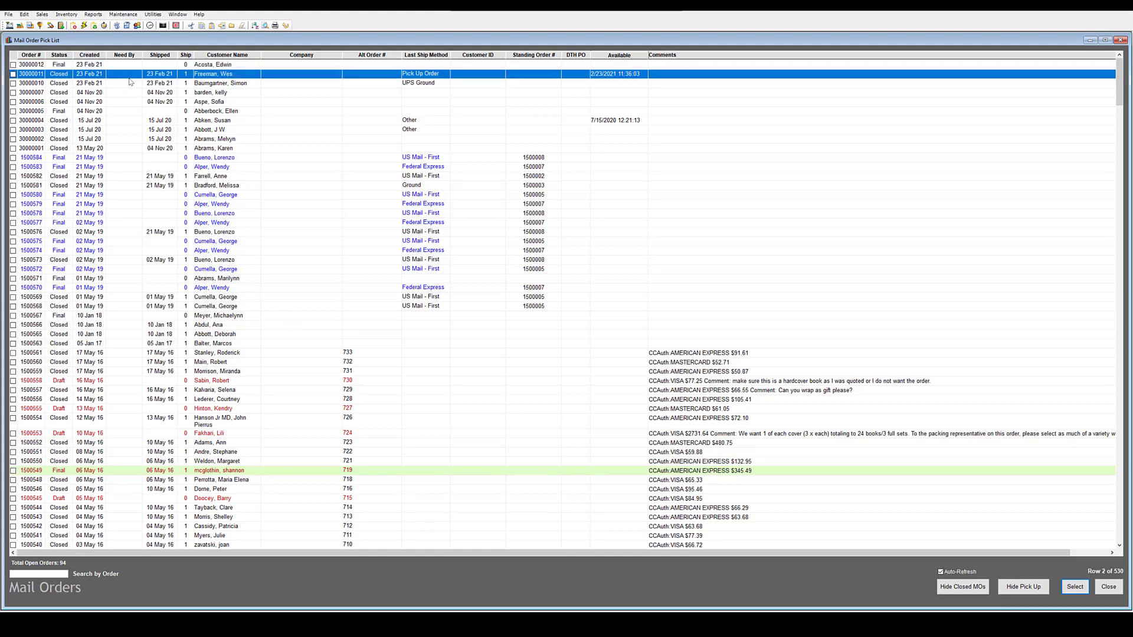
pyautogui.click(286, 26)
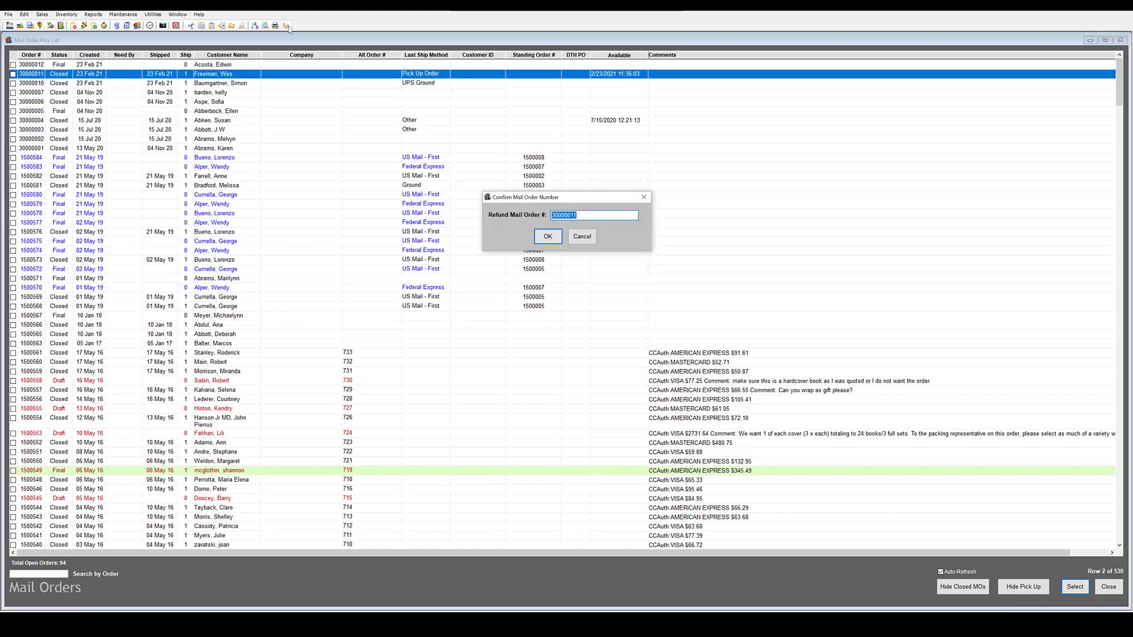
pyautogui.click(548, 237)
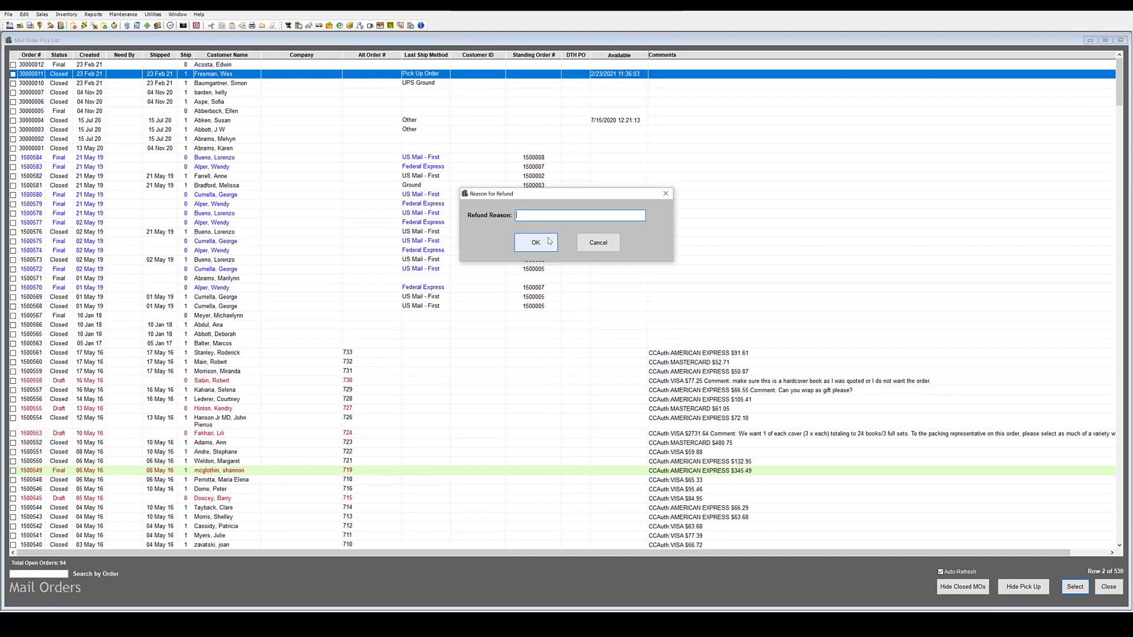
pyautogui.write('returned')
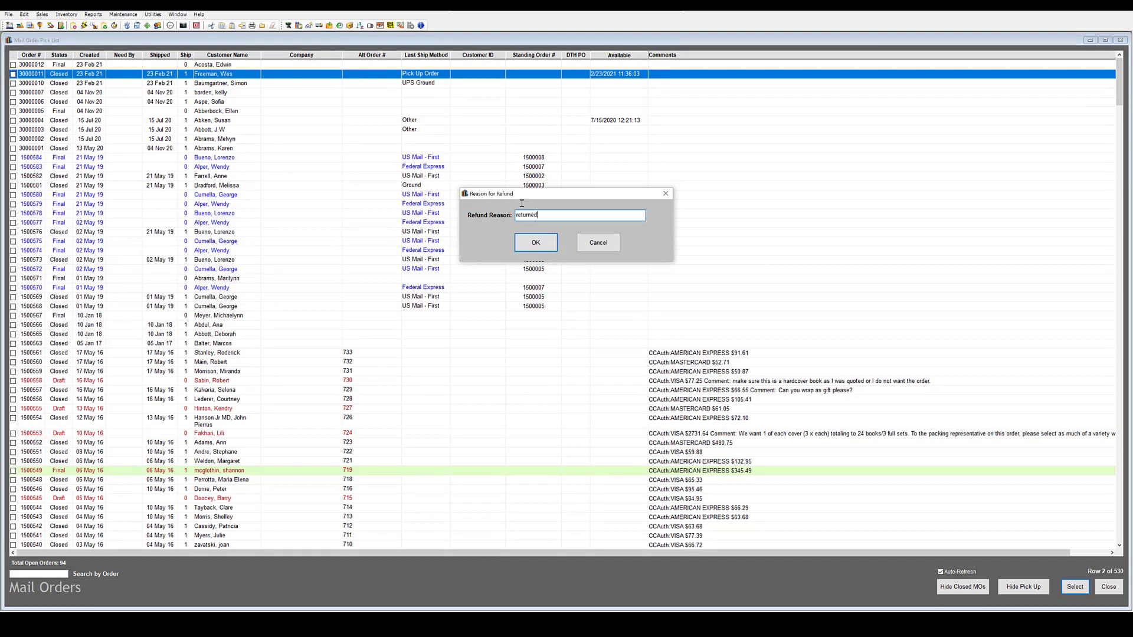
pyautogui.press('Return')
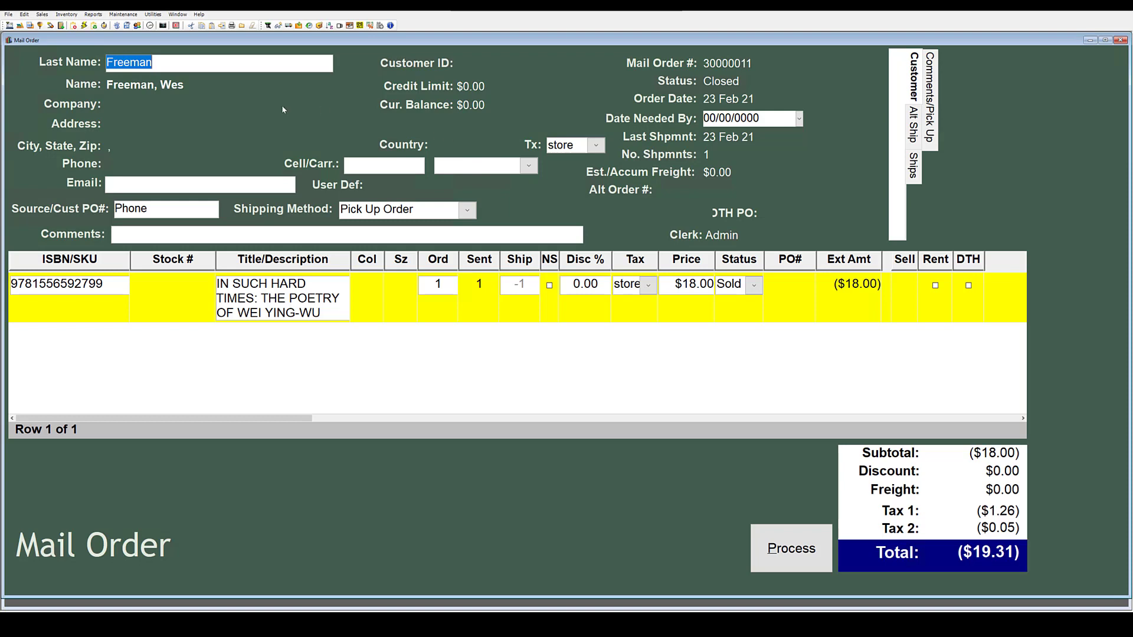
pyautogui.click(799, 550)
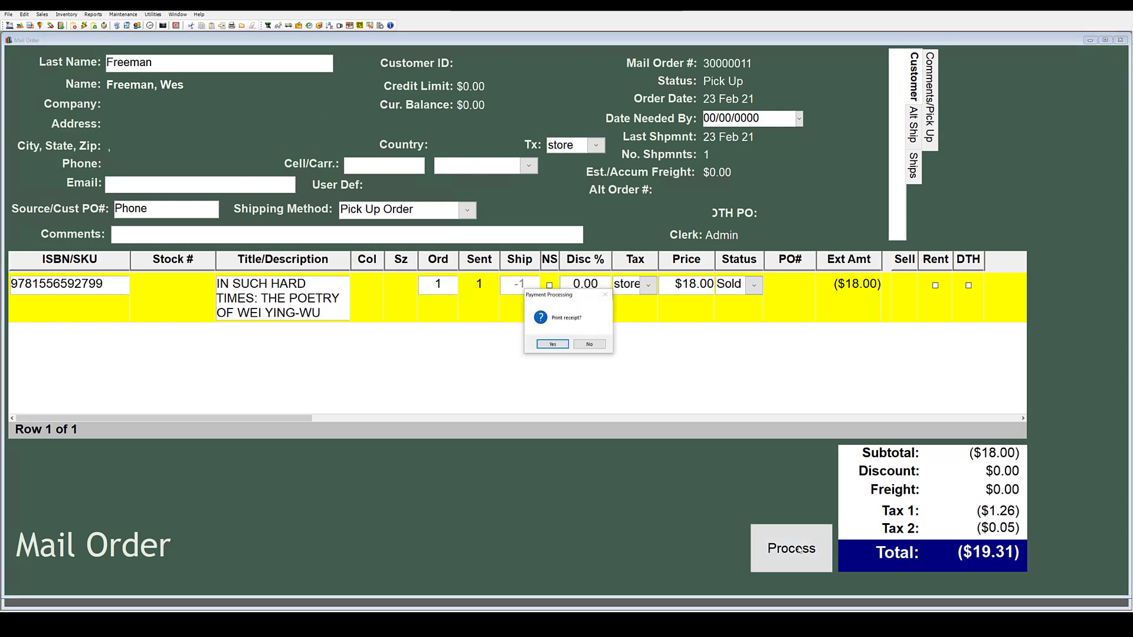
pyautogui.click(577, 349)
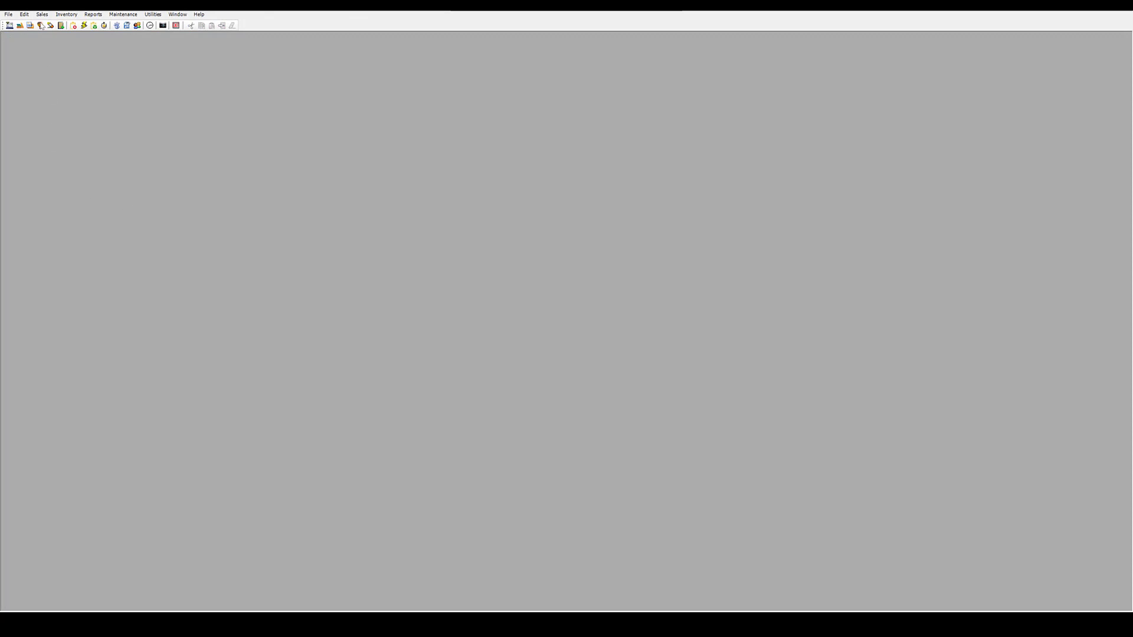
pyautogui.click(40, 26)
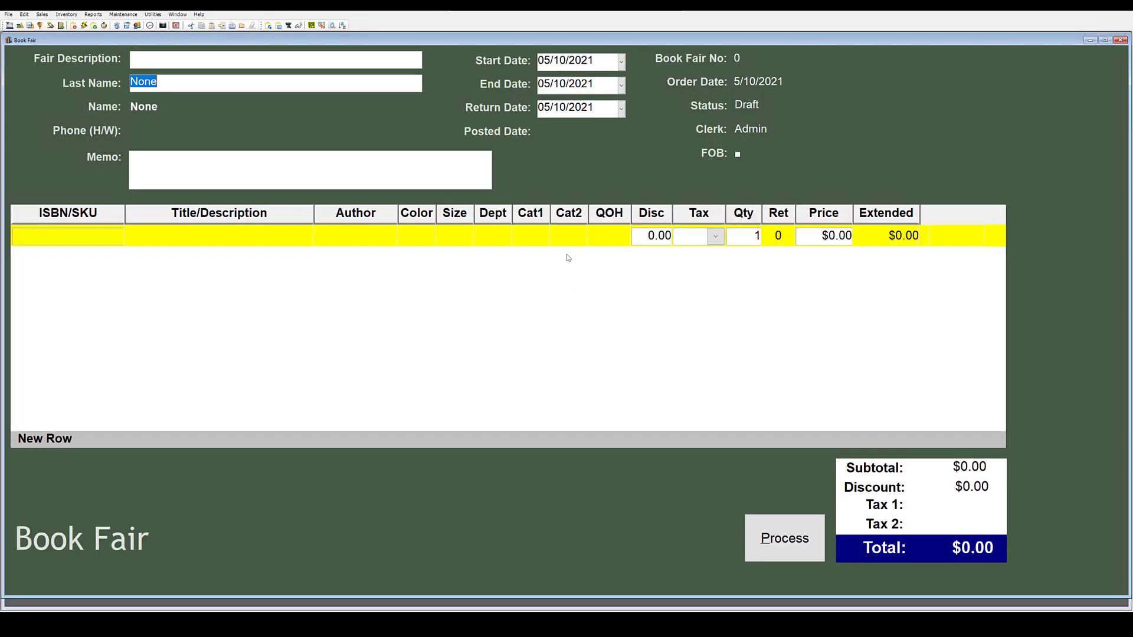
# Load the Summer Book Fair user-defined list into the book fair.
pyautogui.click(24, 14)
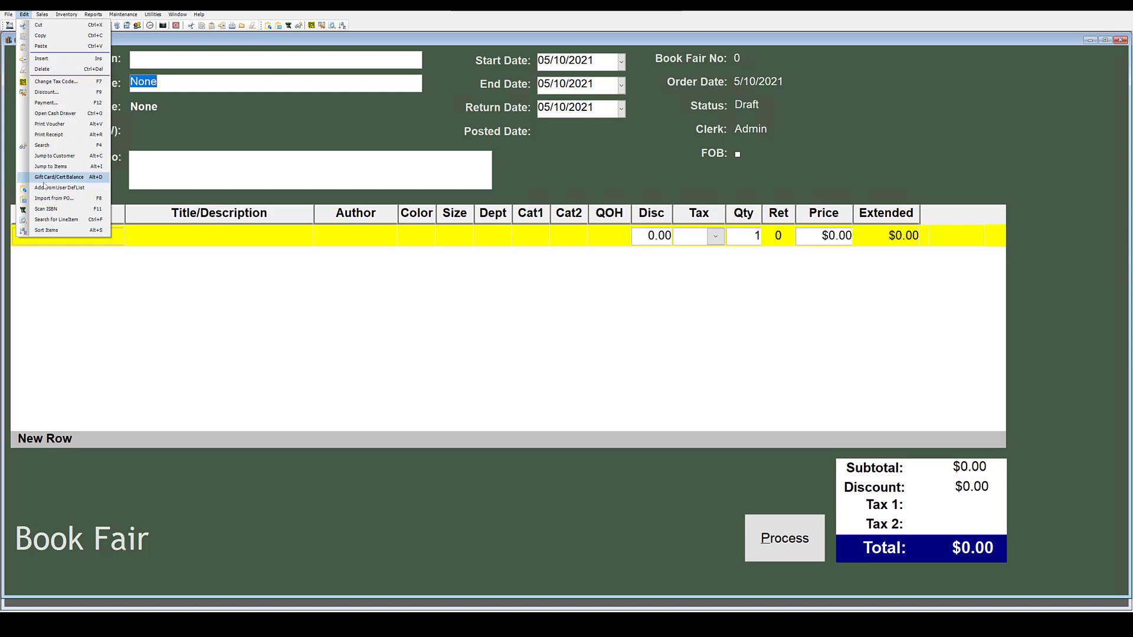
pyautogui.click(260, 52)
pyautogui.click(270, 26)
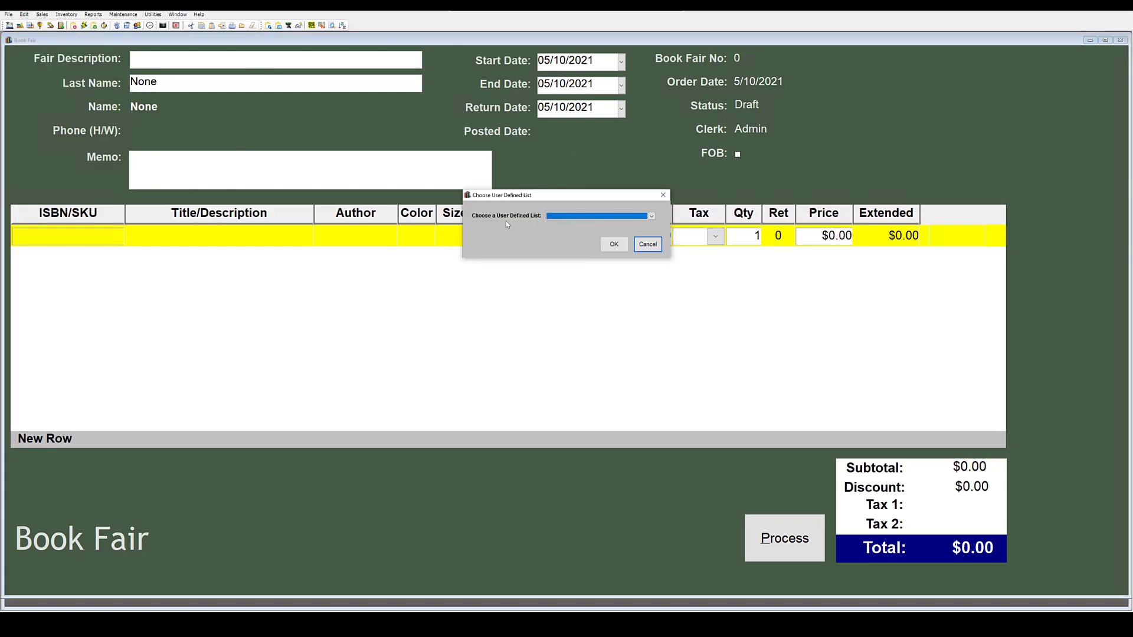
pyautogui.click(652, 216)
pyautogui.click(593, 233)
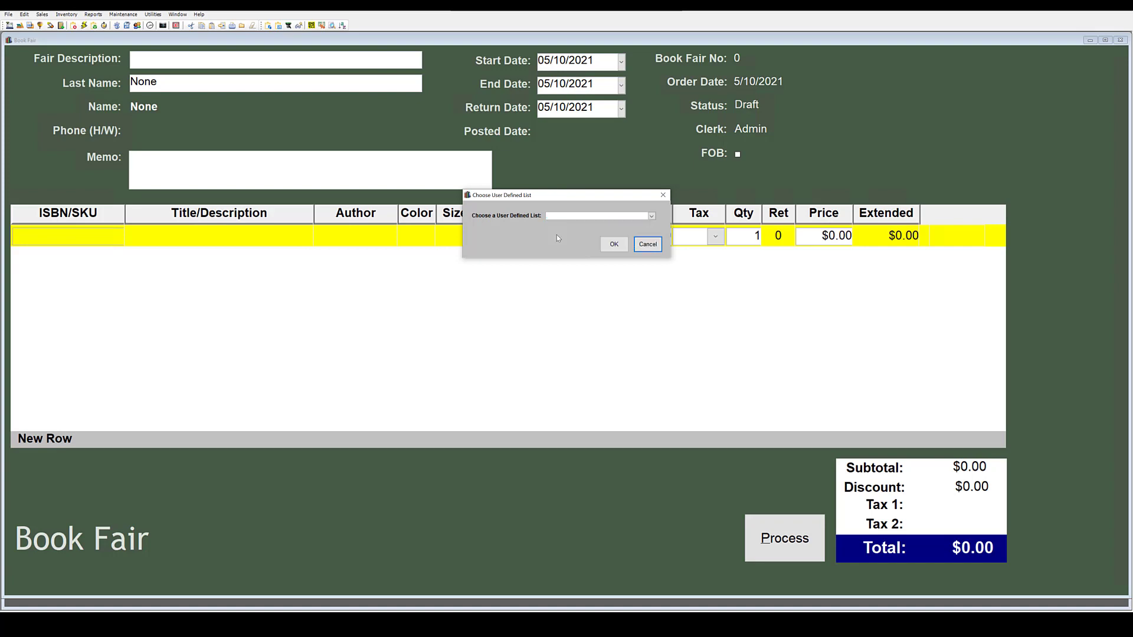
pyautogui.click(614, 245)
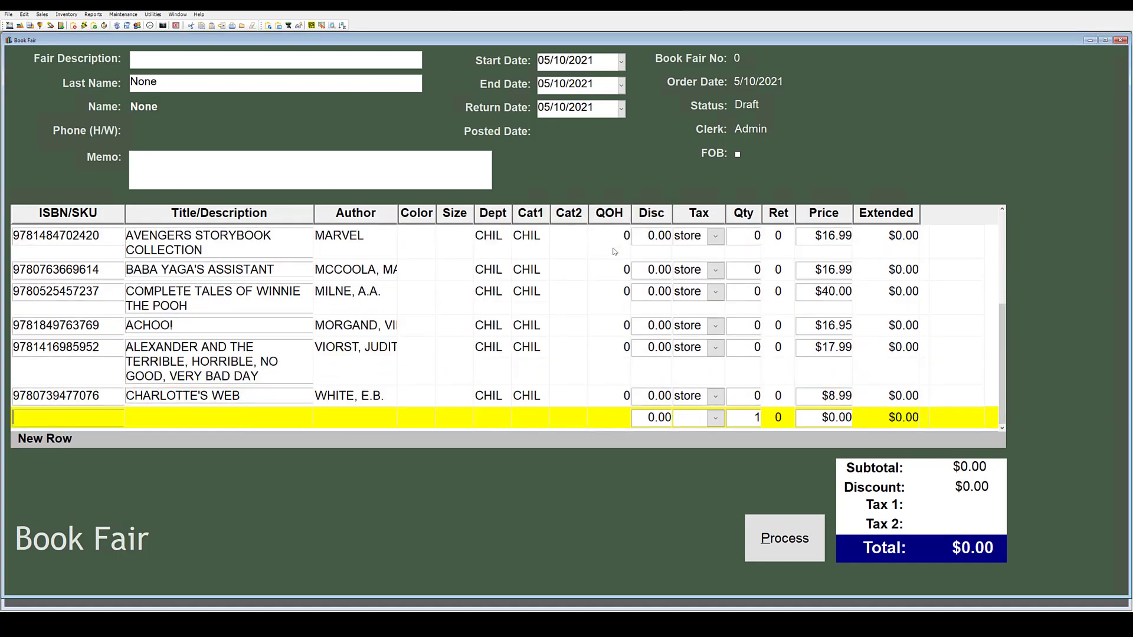
# View the 50 States book's properties, then set its quantity to 5.
pyautogui.click(738, 242)
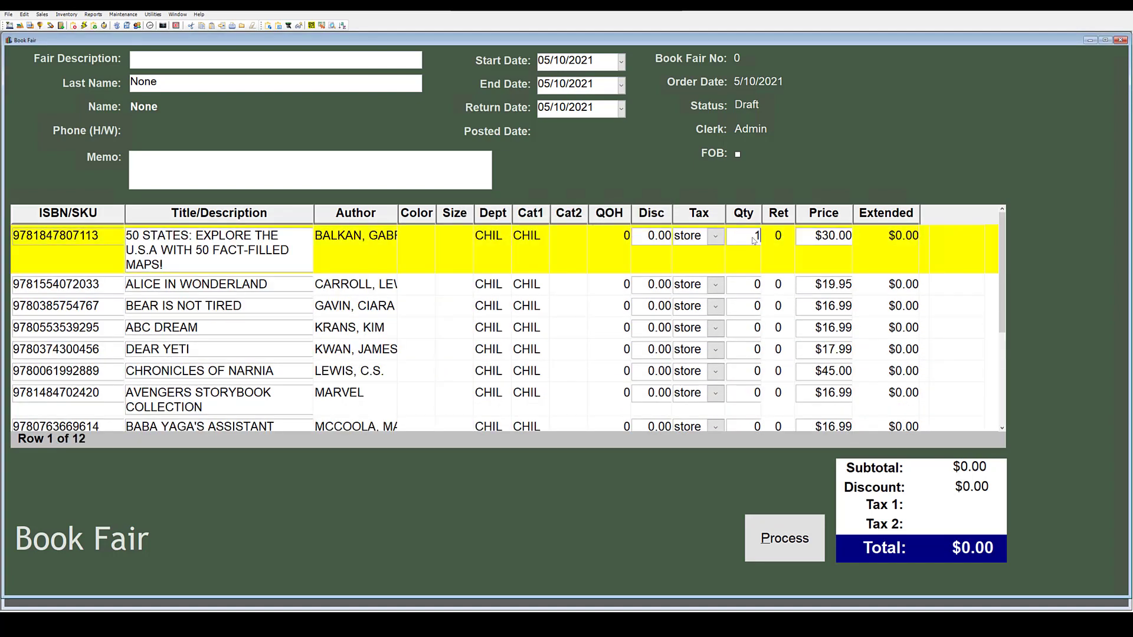
pyautogui.doubleClick(768, 238)
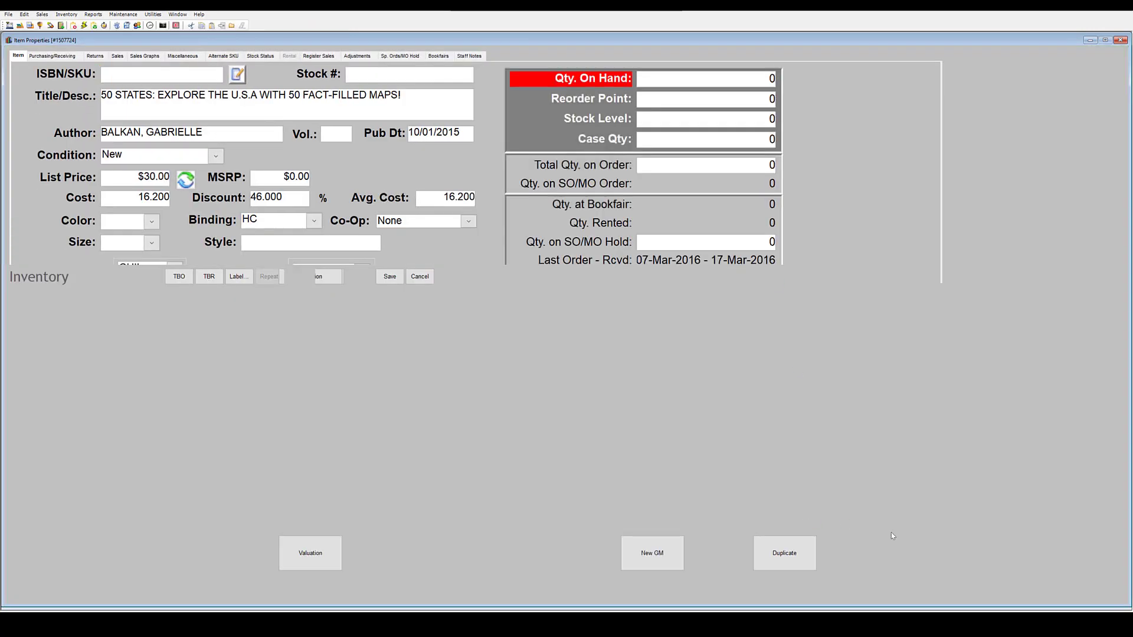
pyautogui.click(909, 546)
pyautogui.write('5')
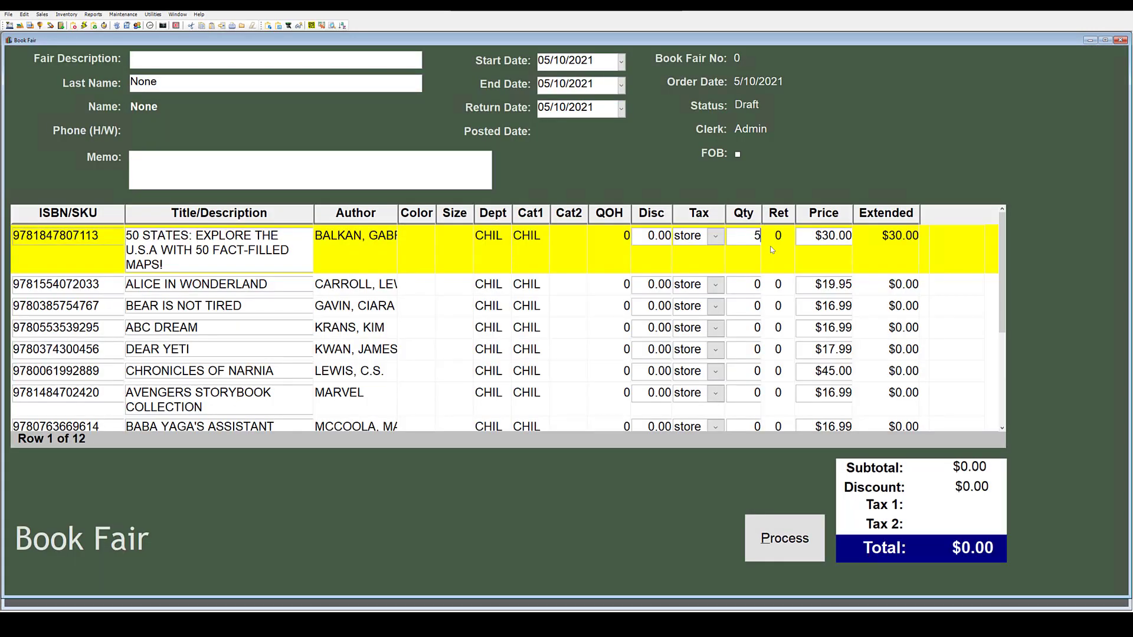
pyautogui.press('Tab')
pyautogui.press('Down')
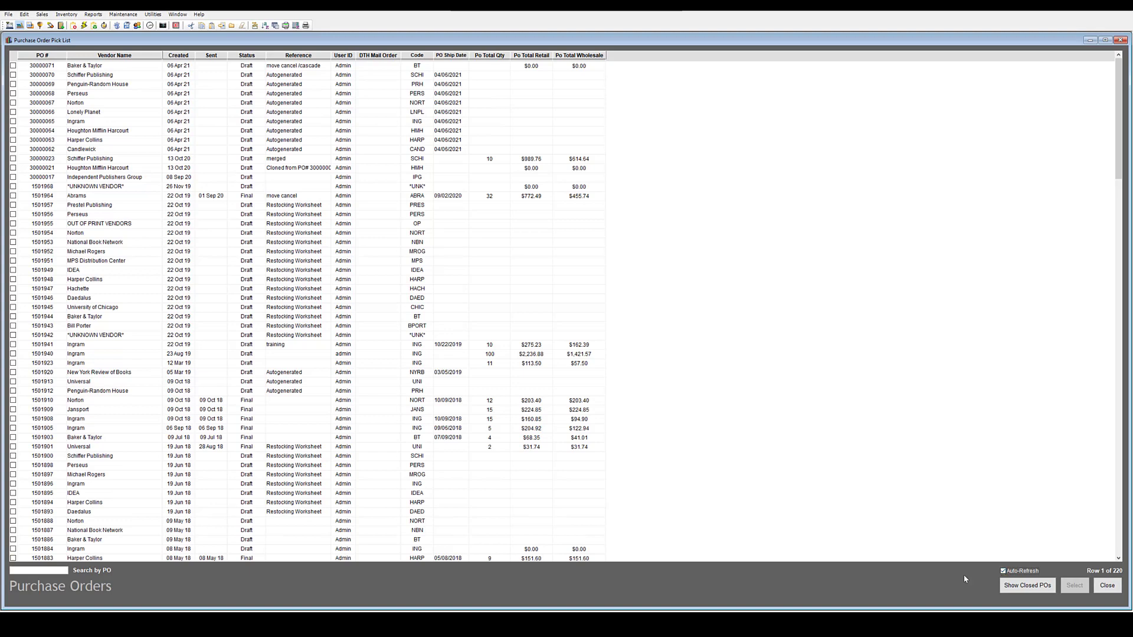
# Review the details of purchase orders 30000070 and 30000069.
pyautogui.click(120, 67)
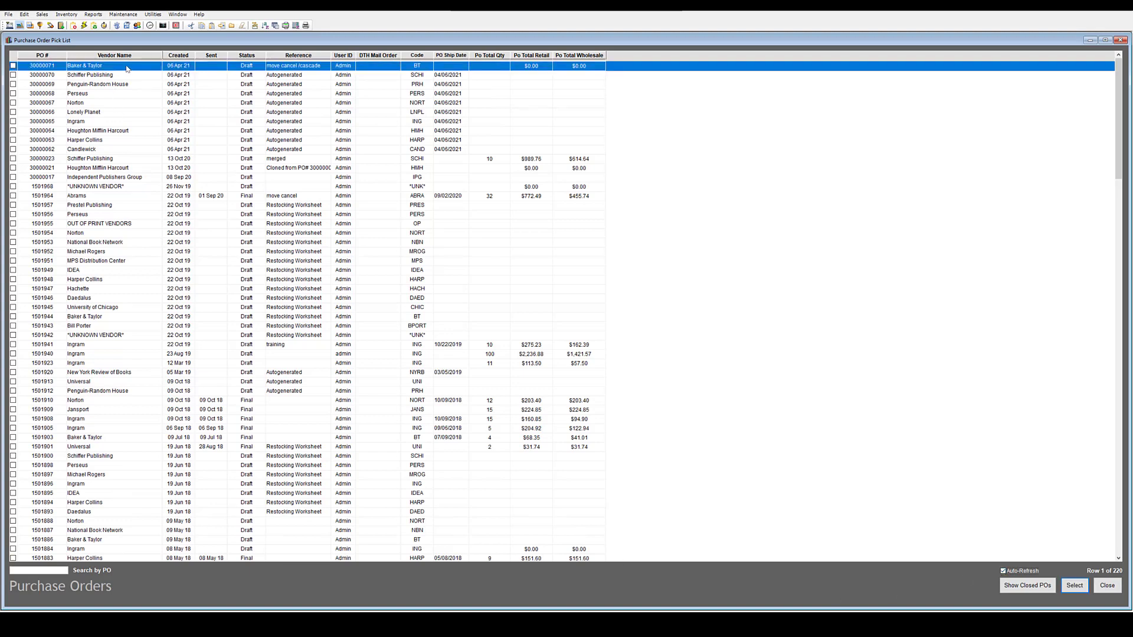
pyautogui.click(142, 75)
pyautogui.doubleClick(144, 76)
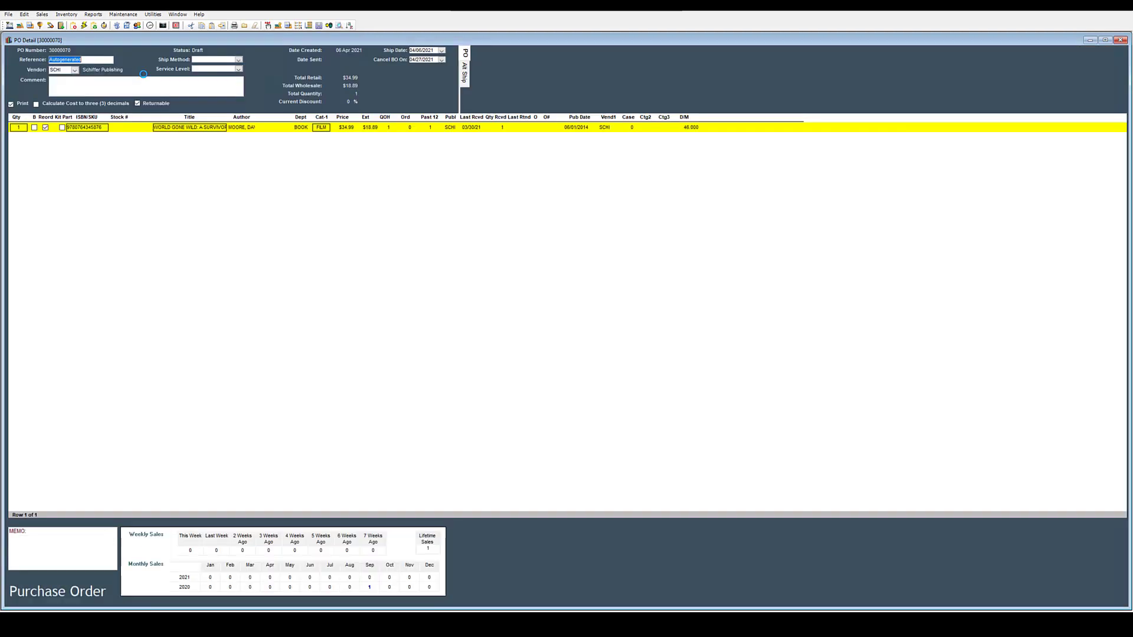
pyautogui.click(1119, 40)
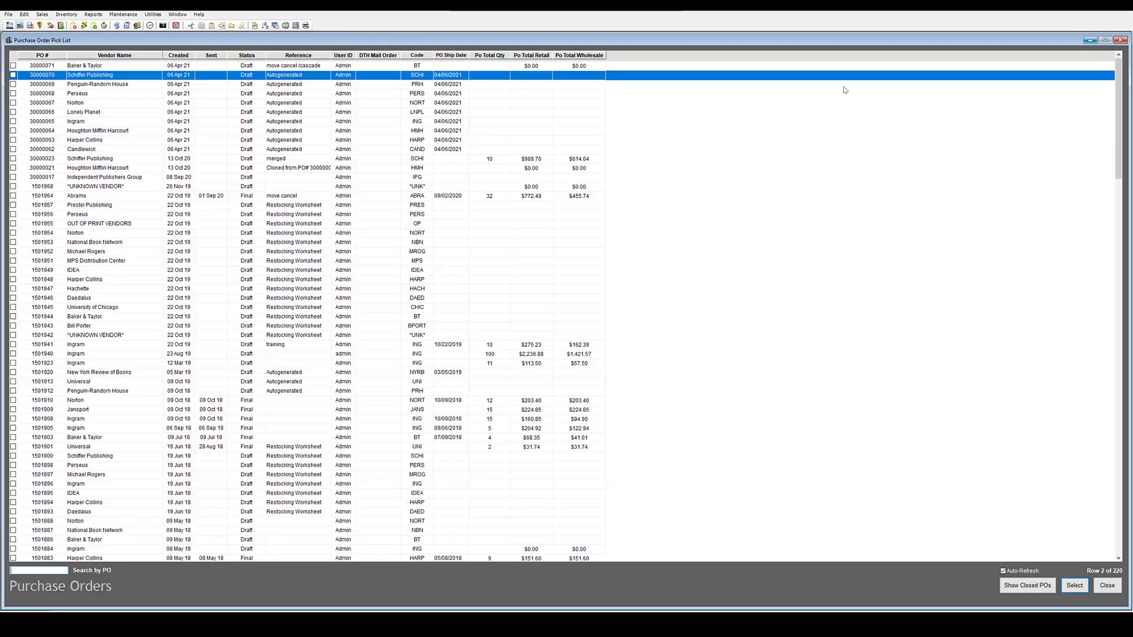
pyautogui.doubleClick(123, 86)
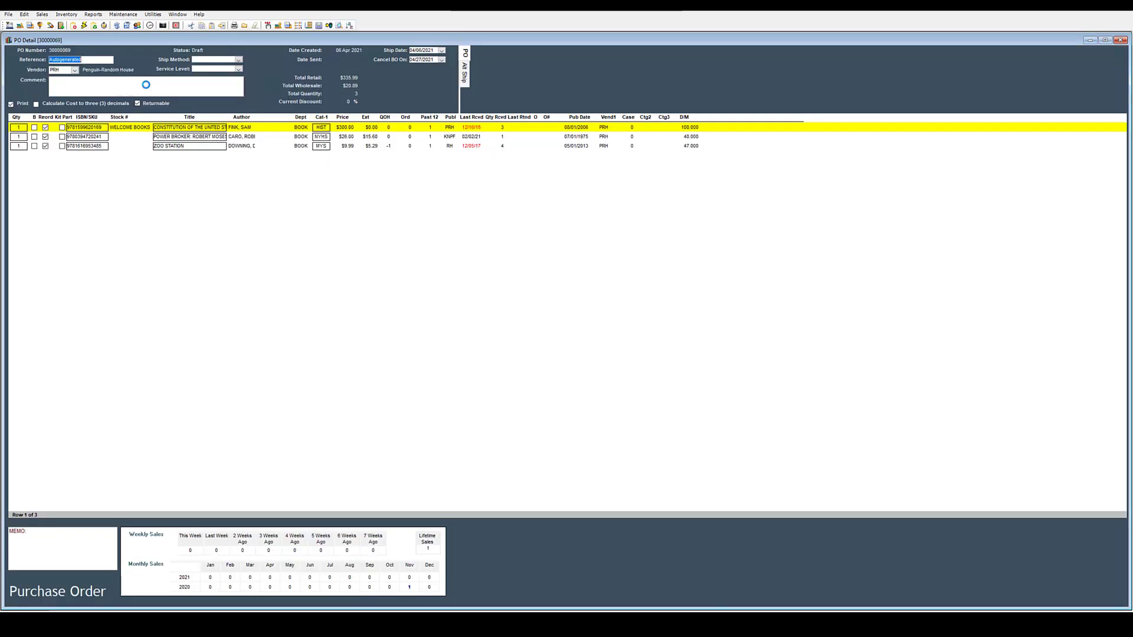
pyautogui.click(1089, 40)
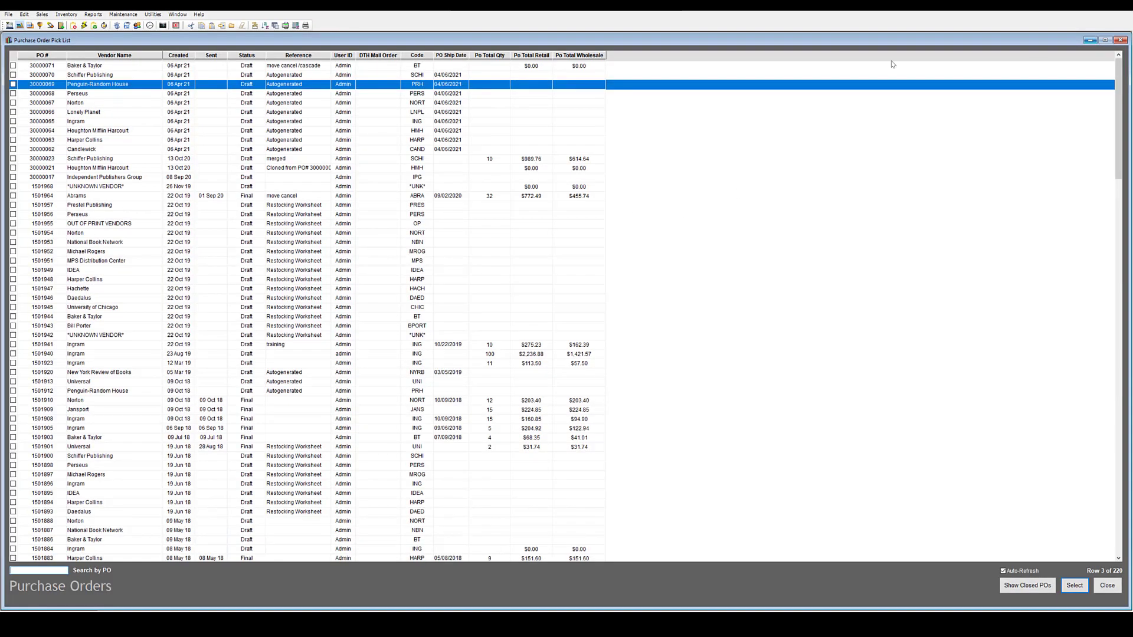
# Review the Lonely Planet purchase order 30000066, then switch to the PO by Item window.
pyautogui.click(101, 94)
pyautogui.click(102, 112)
pyautogui.doubleClick(102, 112)
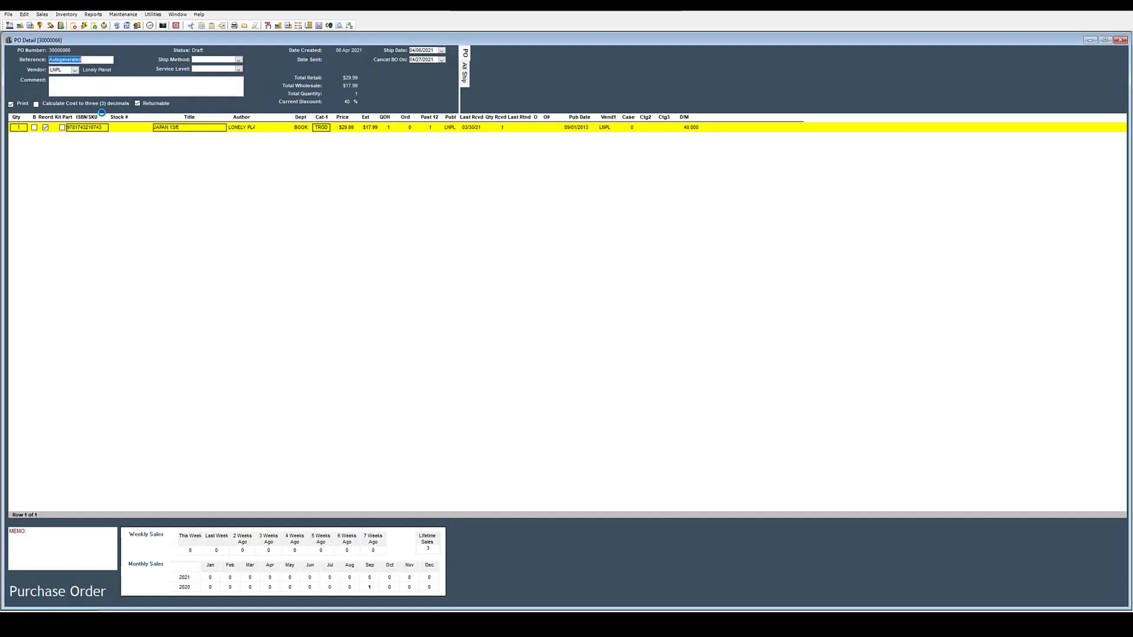
pyautogui.click(1089, 41)
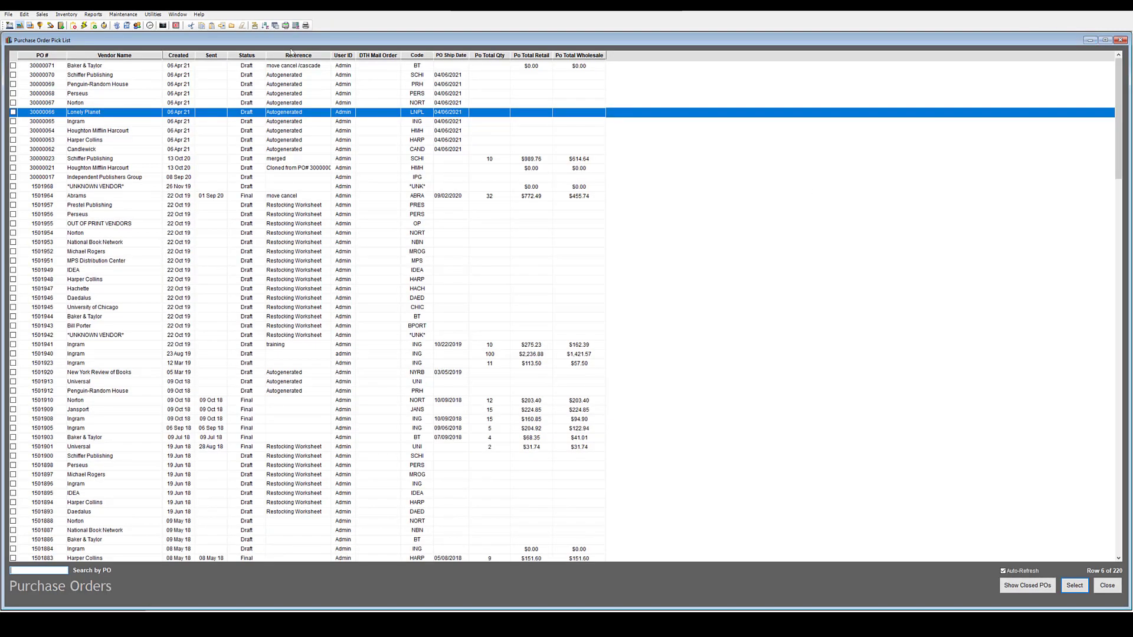
pyautogui.click(175, 15)
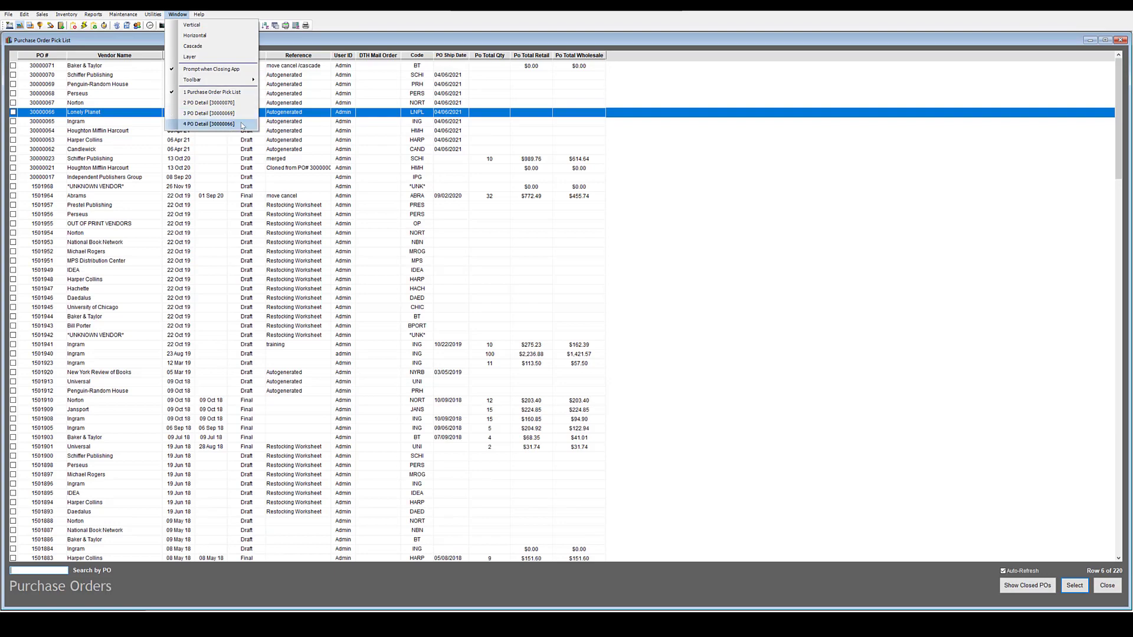
pyautogui.click(246, 104)
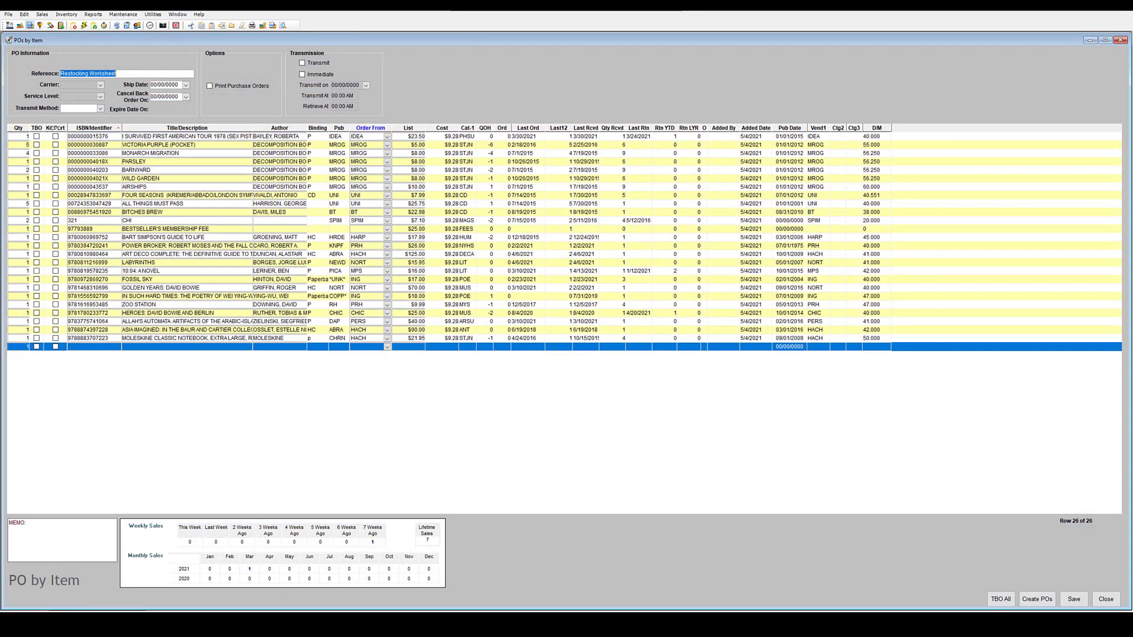
# Sort the items by Binding, reverse the order, and move the Binding column to the far right.
pyautogui.click(318, 128)
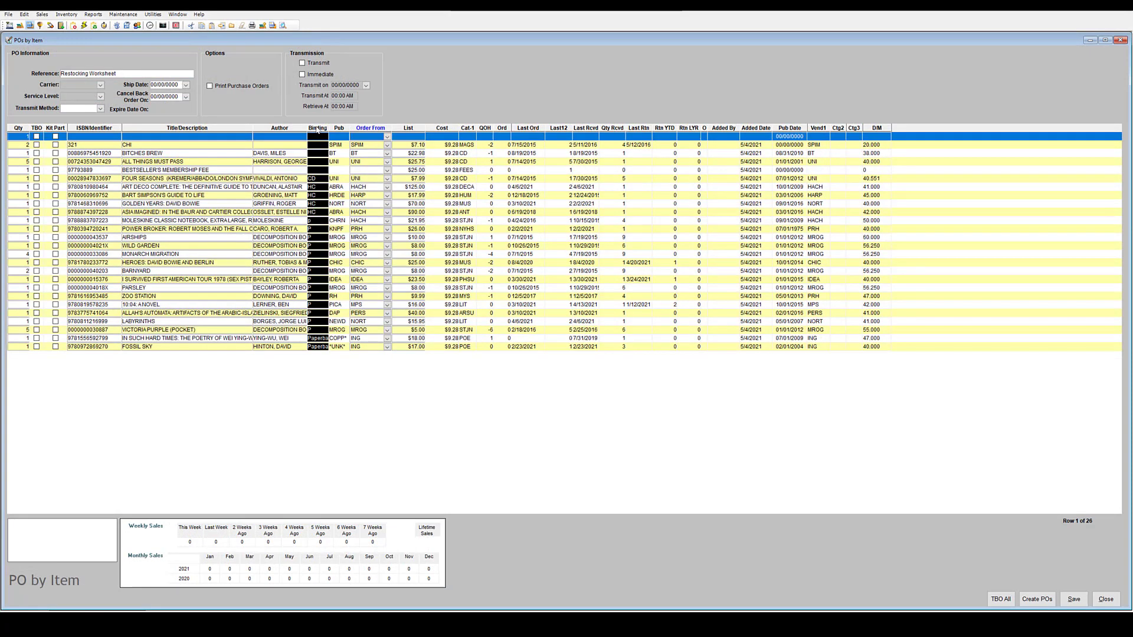
pyautogui.click(317, 129)
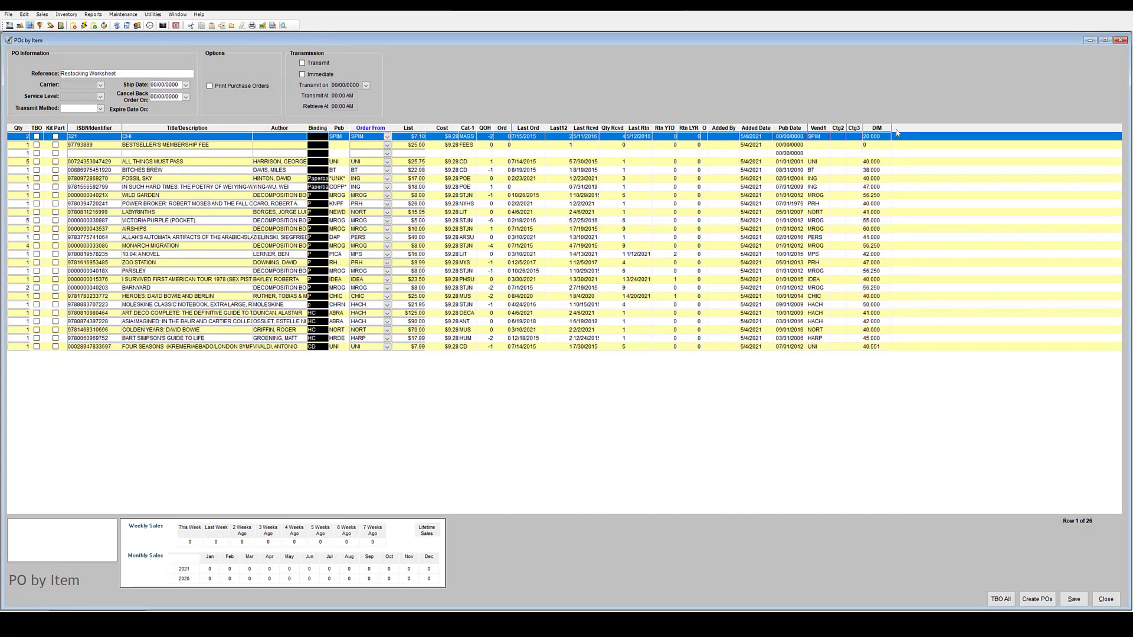
pyautogui.moveTo(317, 128); pyautogui.dragTo(897, 132)
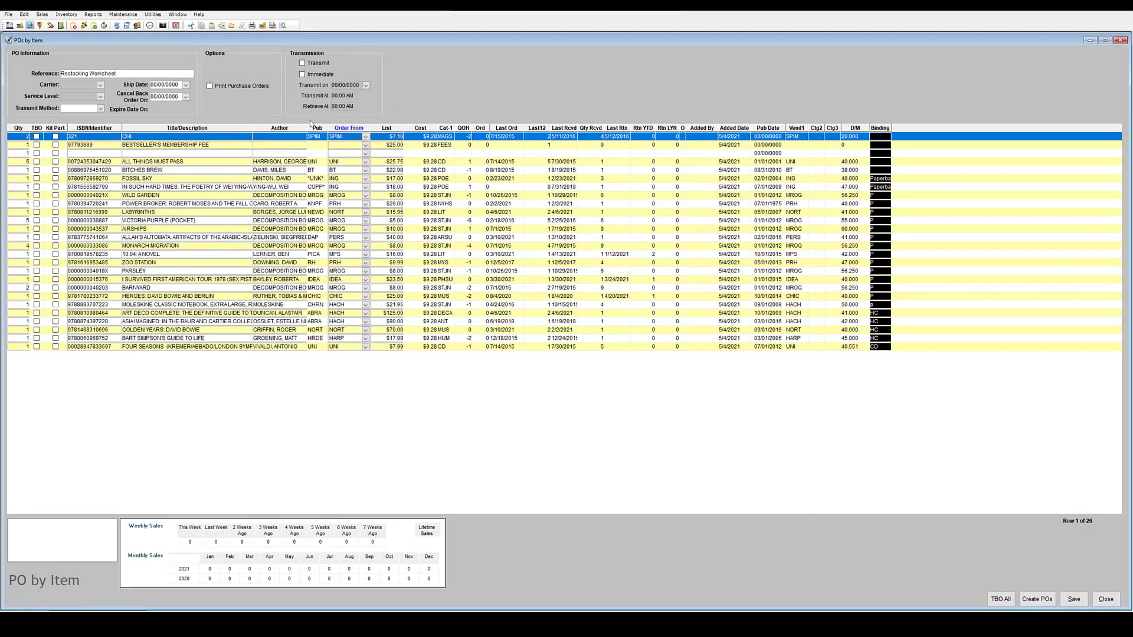
# Place the Kit Part column just after Last Ord and sort the items by author.
pyautogui.click(62, 127)
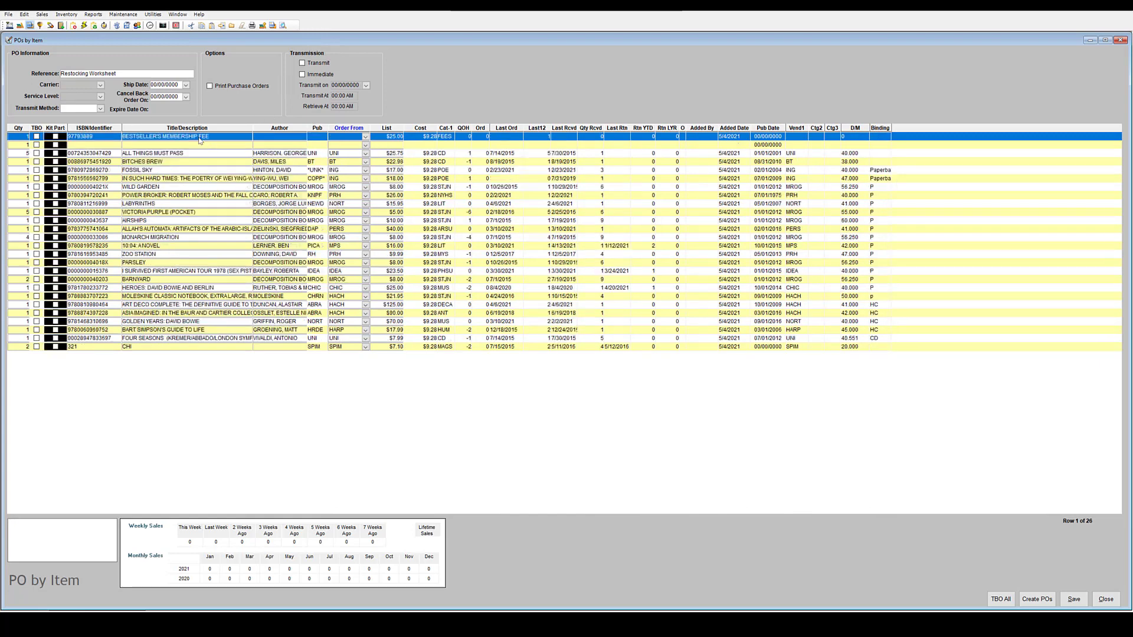
pyautogui.moveTo(198, 141)
pyautogui.mouseDown()
pyautogui.moveTo(550, 128)
pyautogui.moveTo(527, 127)
pyautogui.mouseUp()
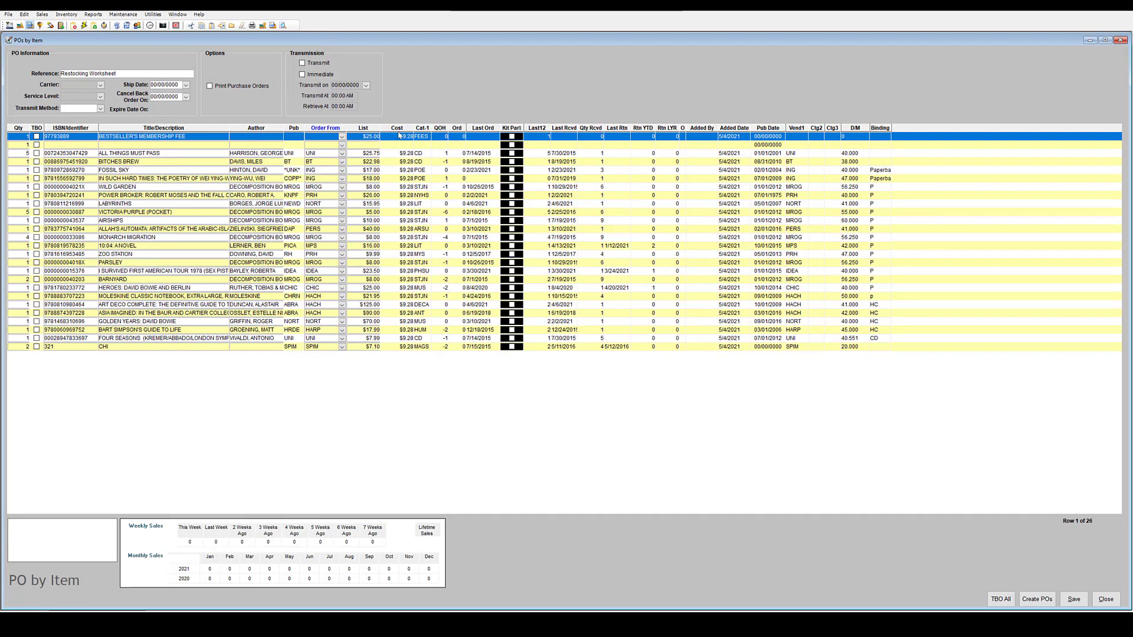
pyautogui.click(259, 128)
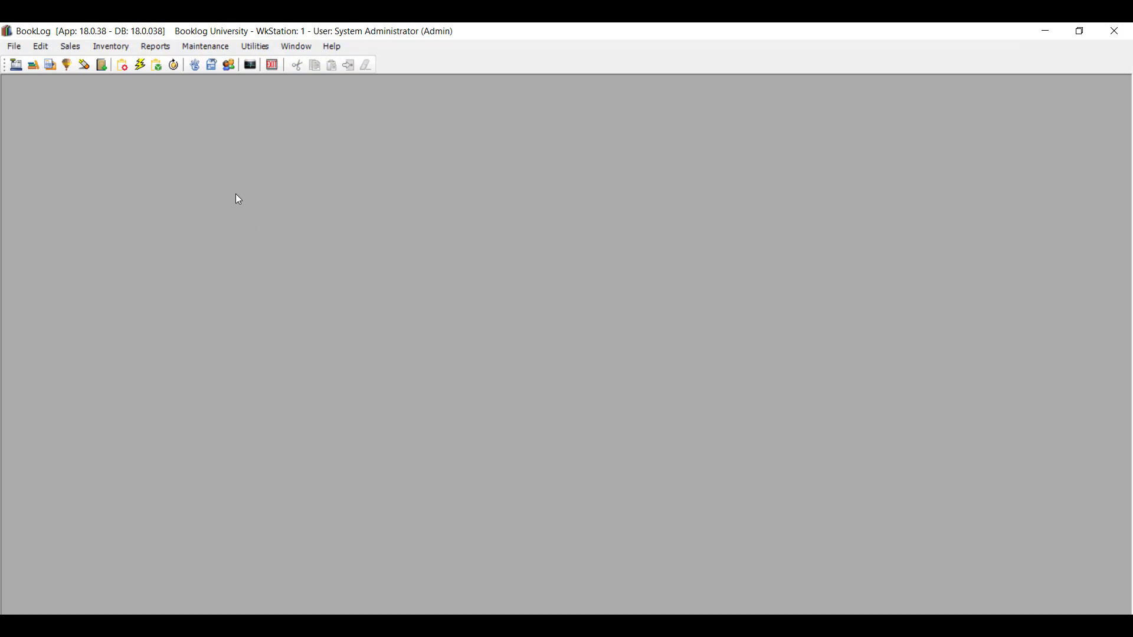
# Read the Version 18.0.38 and support details in Help > About, then dismiss the dialog.
pyautogui.click(216, 48)
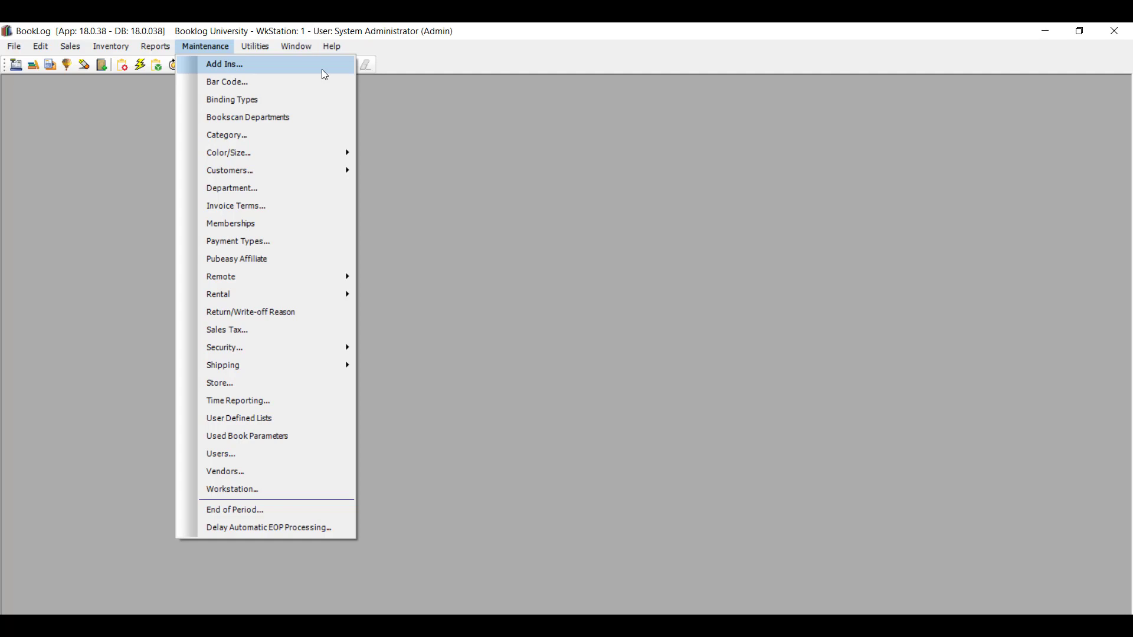
pyautogui.click(380, 107)
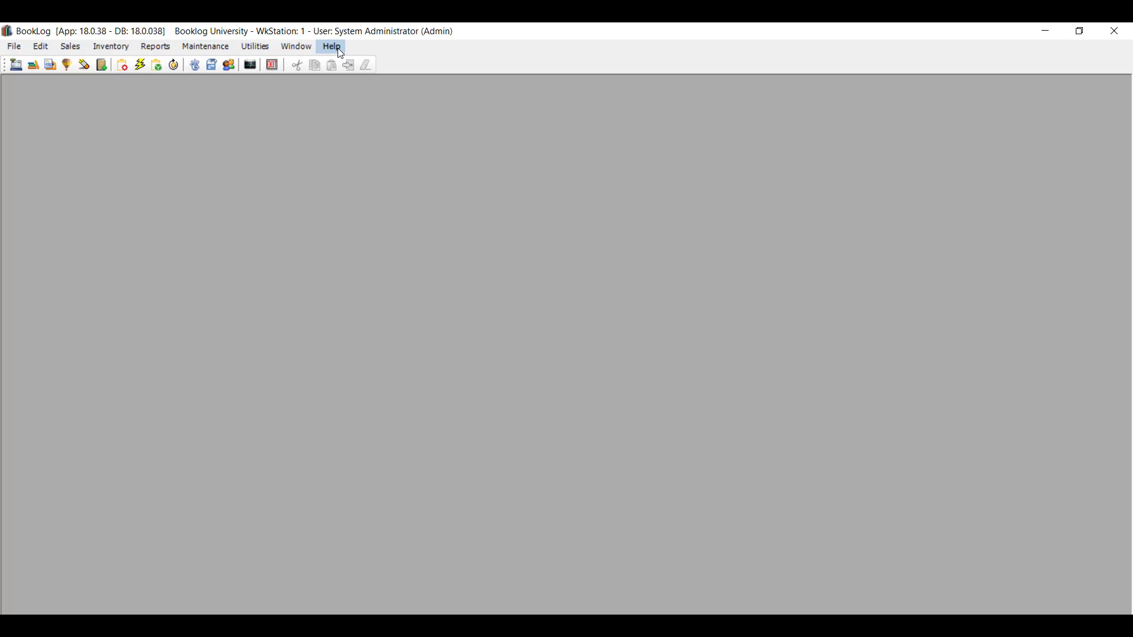
pyautogui.click(337, 48)
pyautogui.click(384, 120)
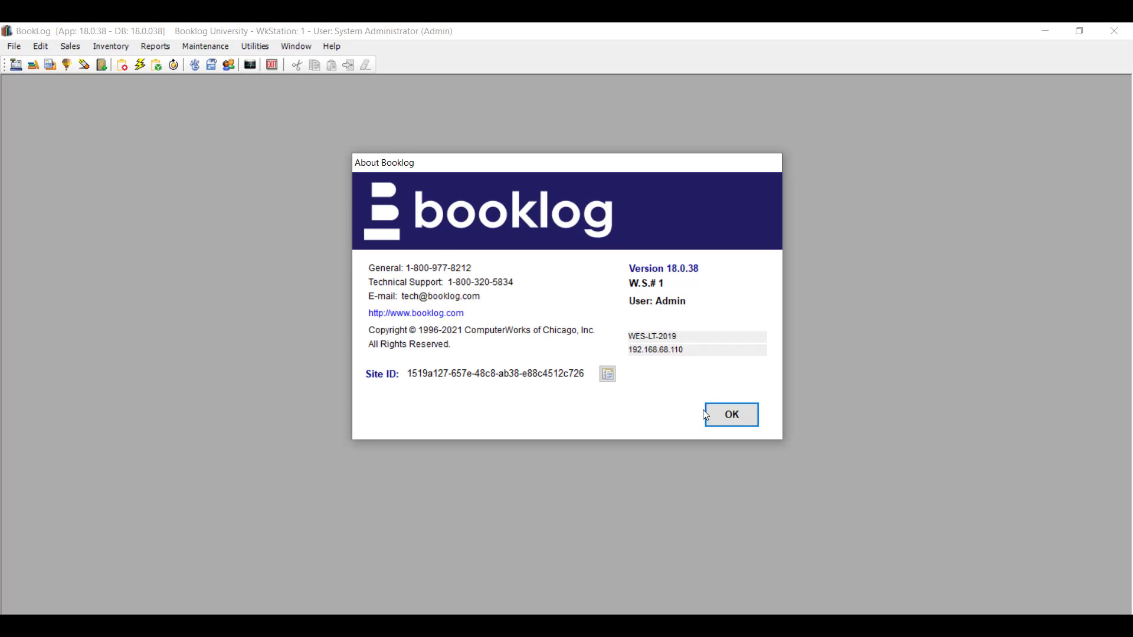
pyautogui.click(725, 412)
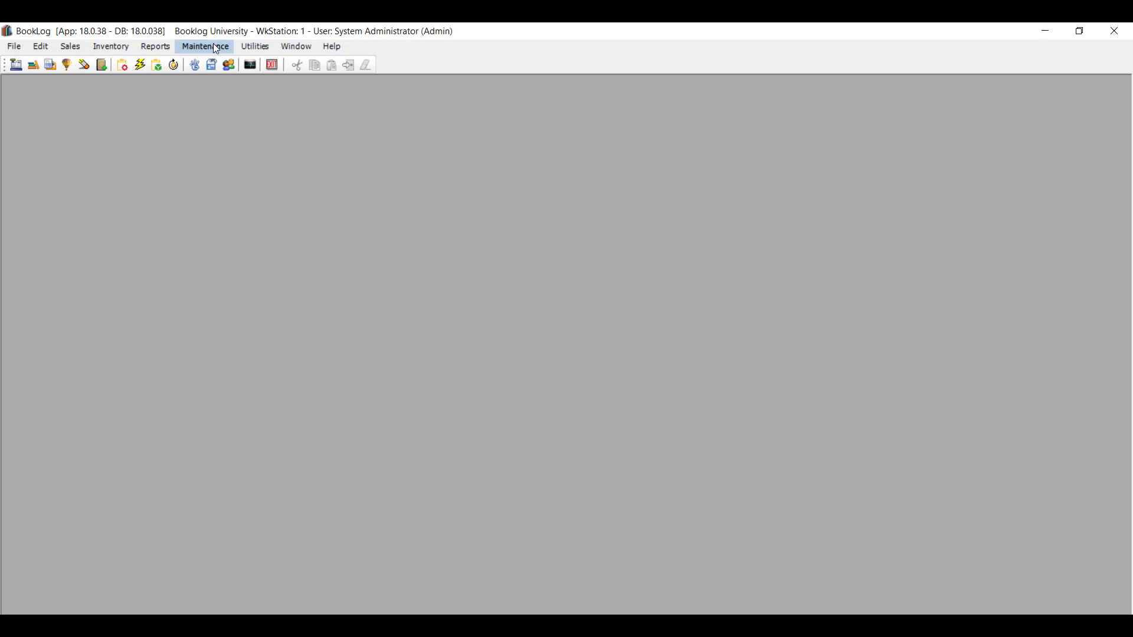
# Paste the encrypted key into the TCSCR Touch Screen Interface add-in settings and save them.
pyautogui.click(205, 46)
pyautogui.click(216, 62)
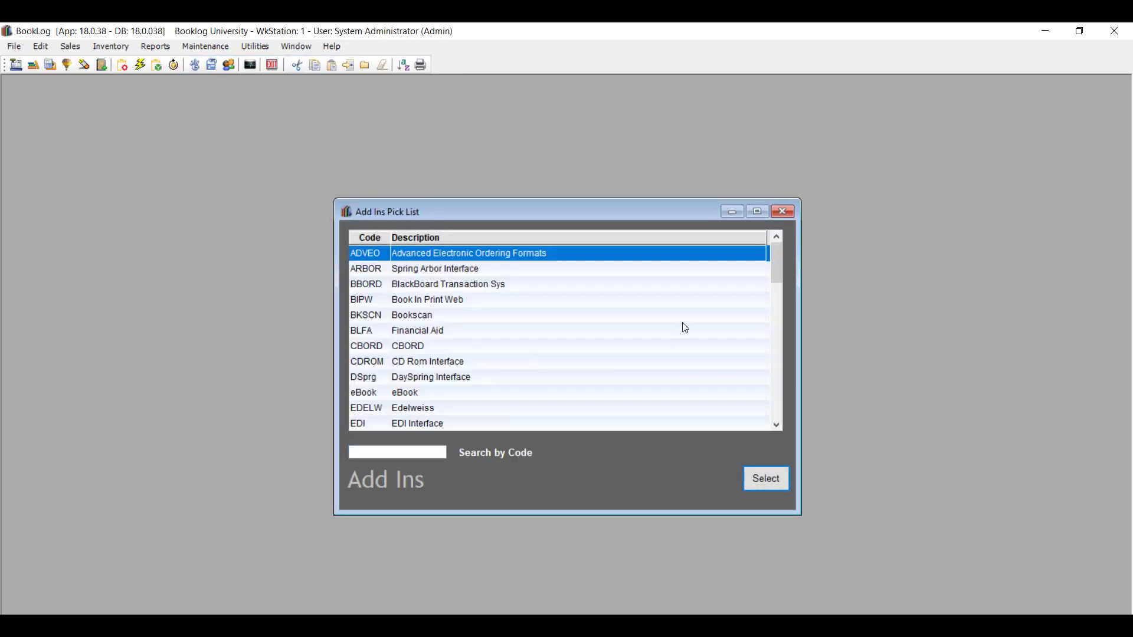
pyautogui.moveTo(777, 260); pyautogui.dragTo(773, 381)
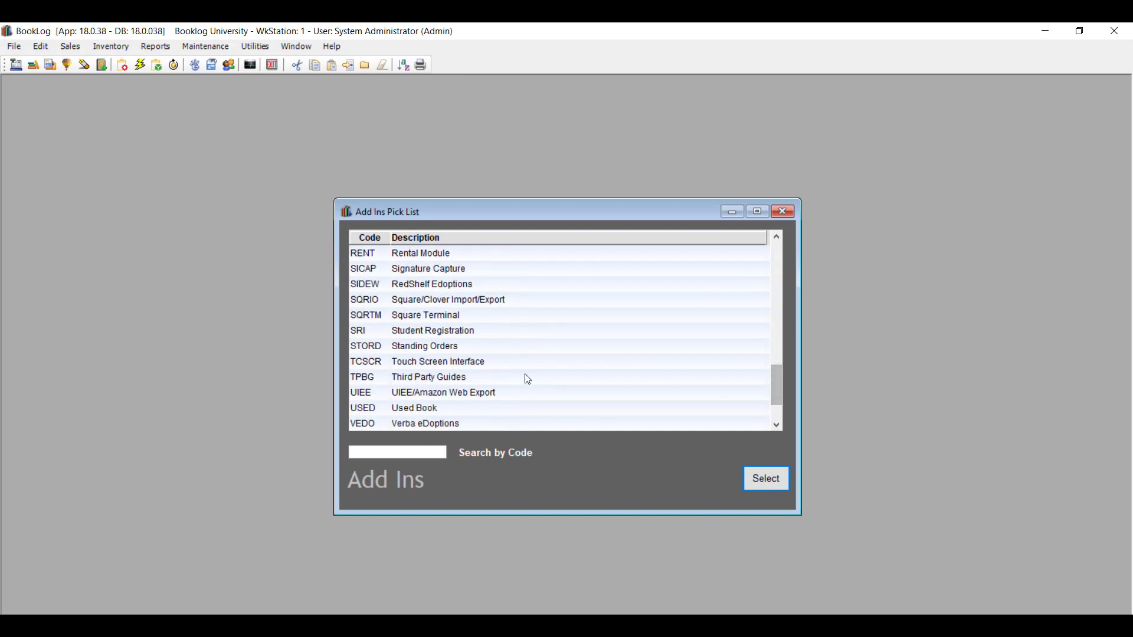
pyautogui.doubleClick(493, 361)
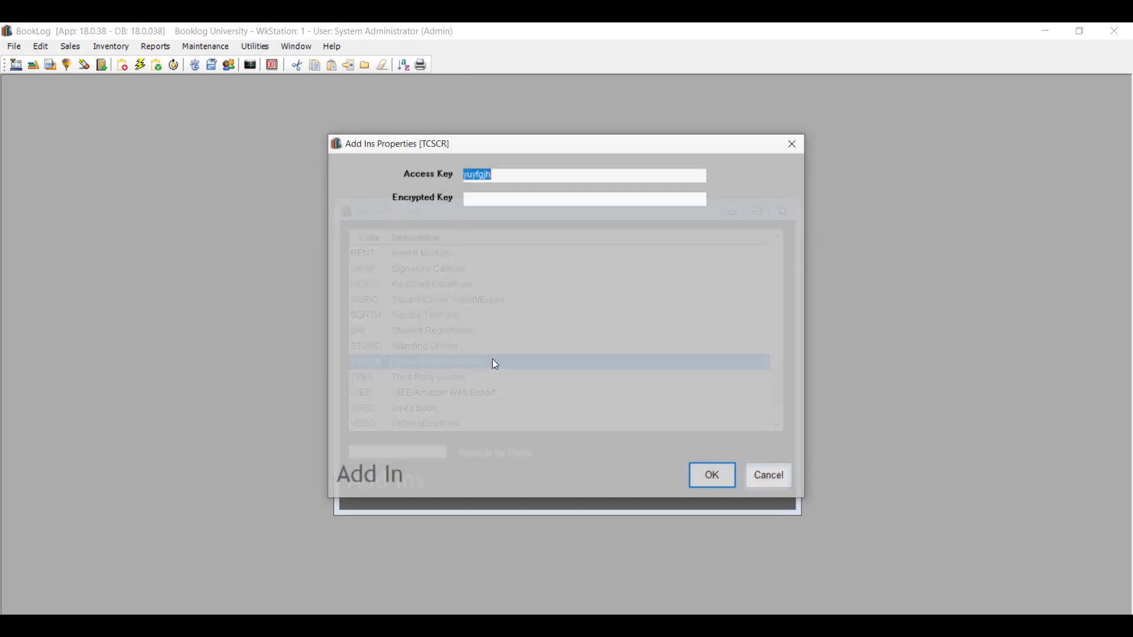
pyautogui.click(500, 201)
pyautogui.hotkey('ctrl', 'v')
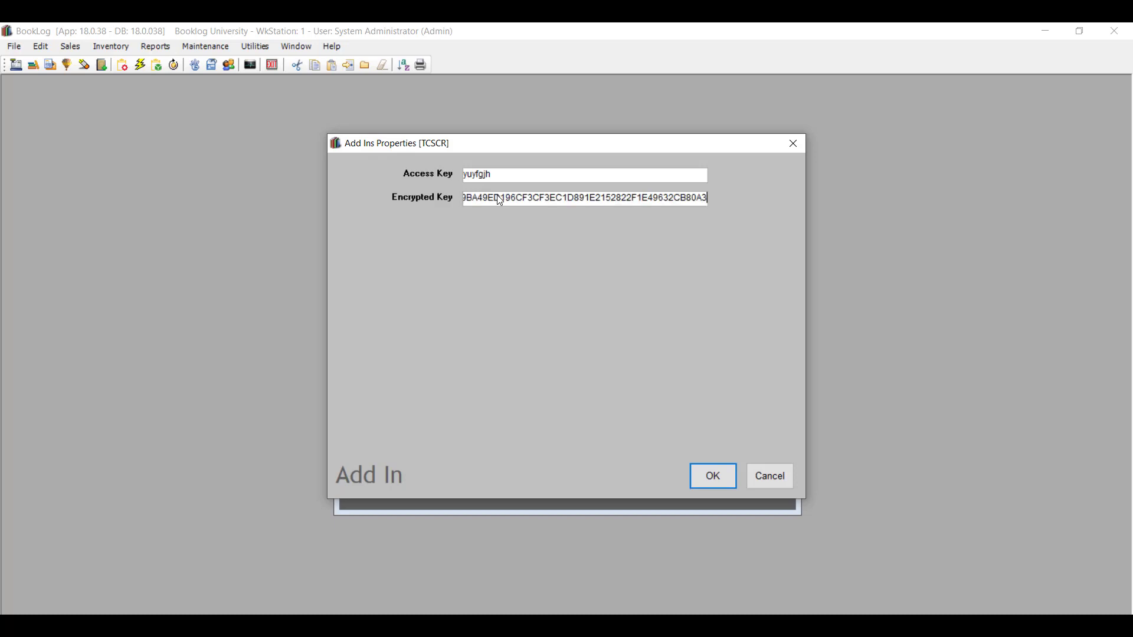
pyautogui.click(728, 481)
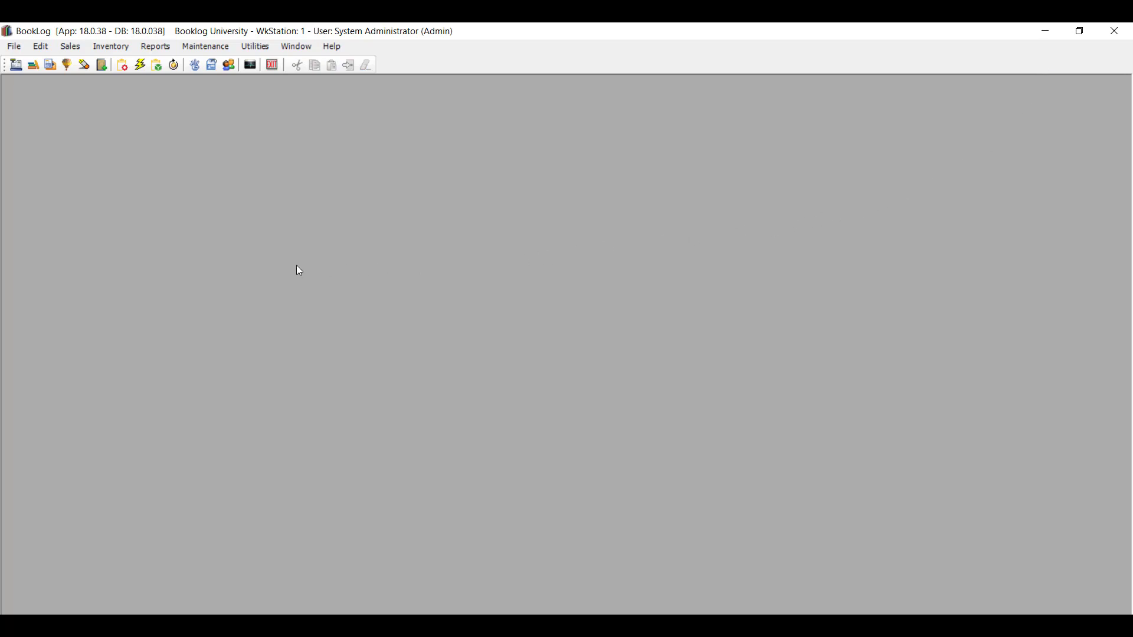
# Preview the duplicate receipt for transaction 10006234 in Receipt Reprint.
pyautogui.click(71, 47)
pyautogui.click(100, 100)
pyautogui.moveTo(803, 178); pyautogui.dragTo(816, 230)
pyautogui.scroll(-1, 768, 271)
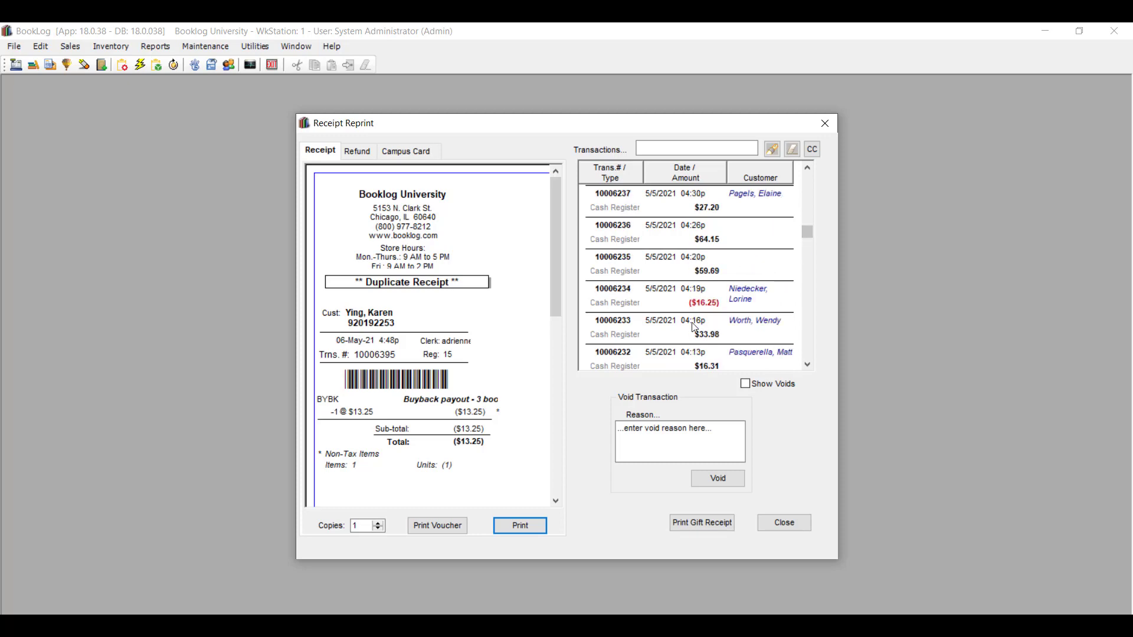
pyautogui.click(597, 294)
pyautogui.scroll(-3, 475, 348)
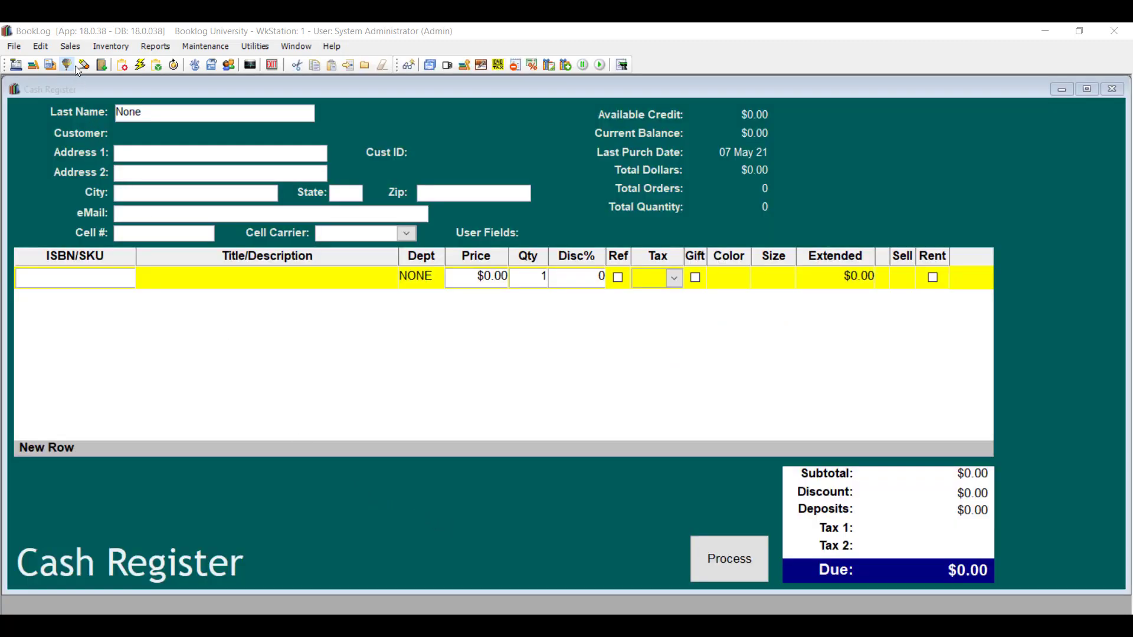
# Set up a CBORD balance inquiry with Manual mode, the account number, and Student Charge code map.
pyautogui.click(43, 47)
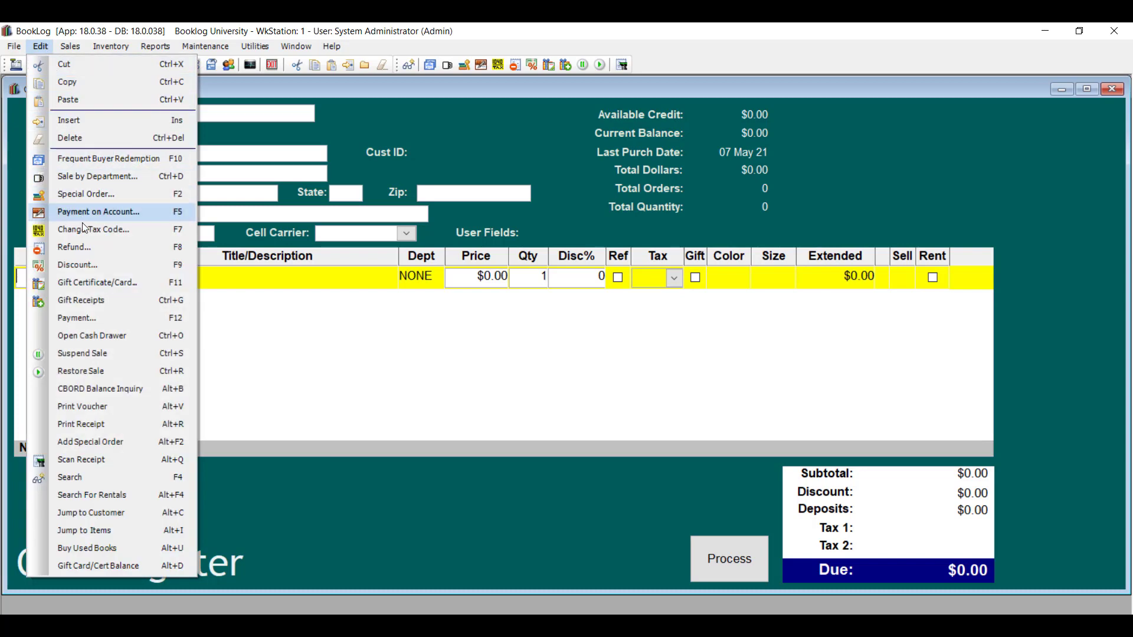
pyautogui.click(154, 388)
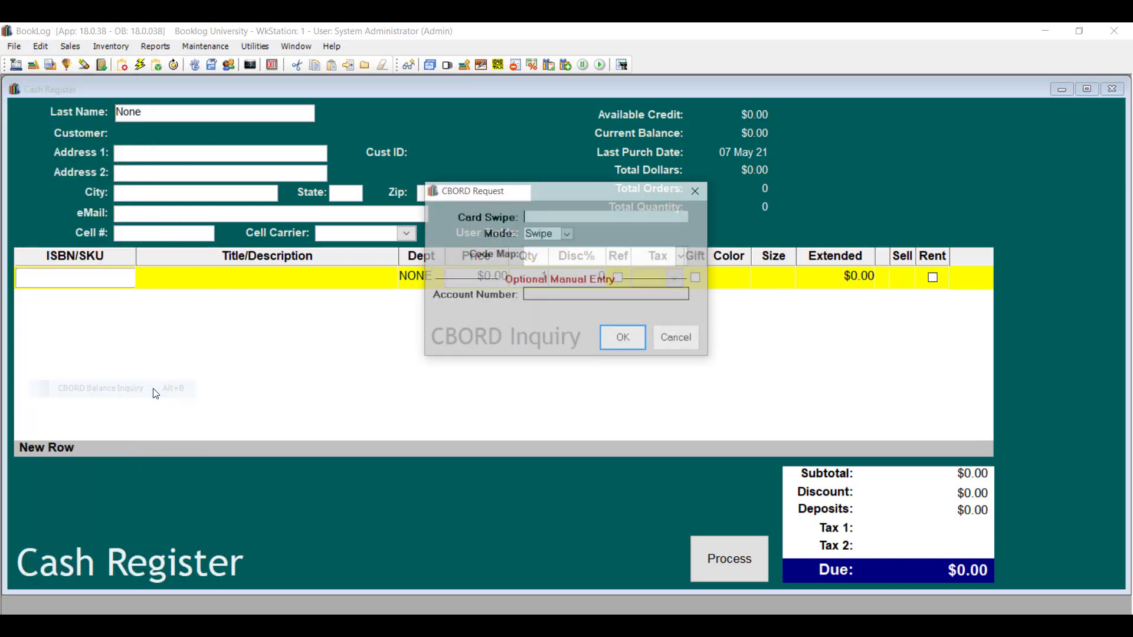
pyautogui.click(568, 234)
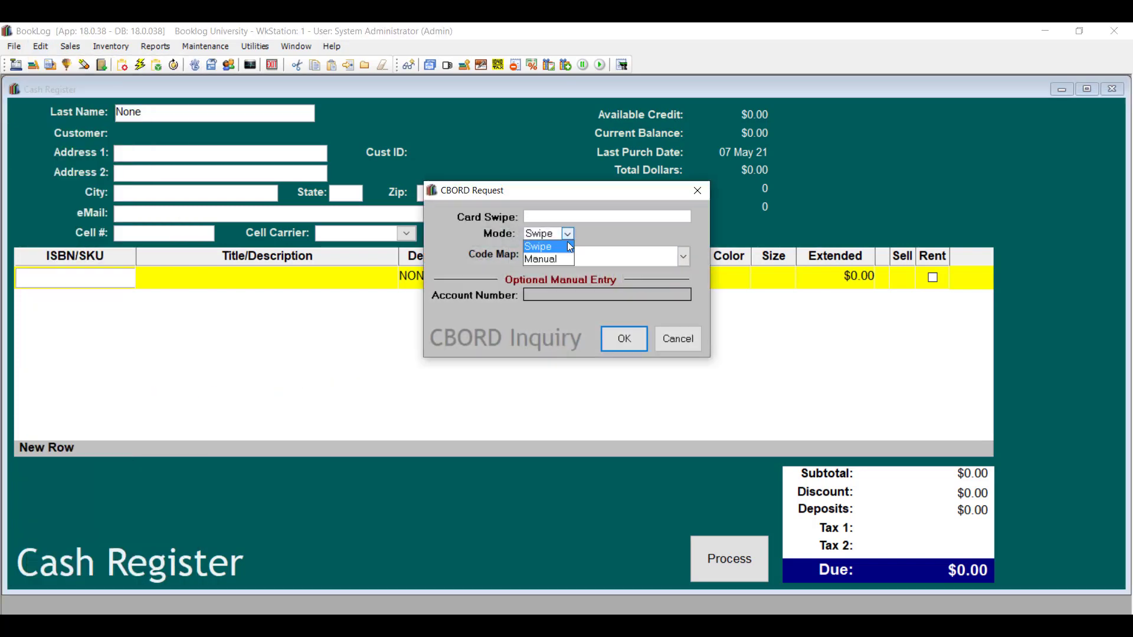
pyautogui.click(546, 258)
pyautogui.click(562, 296)
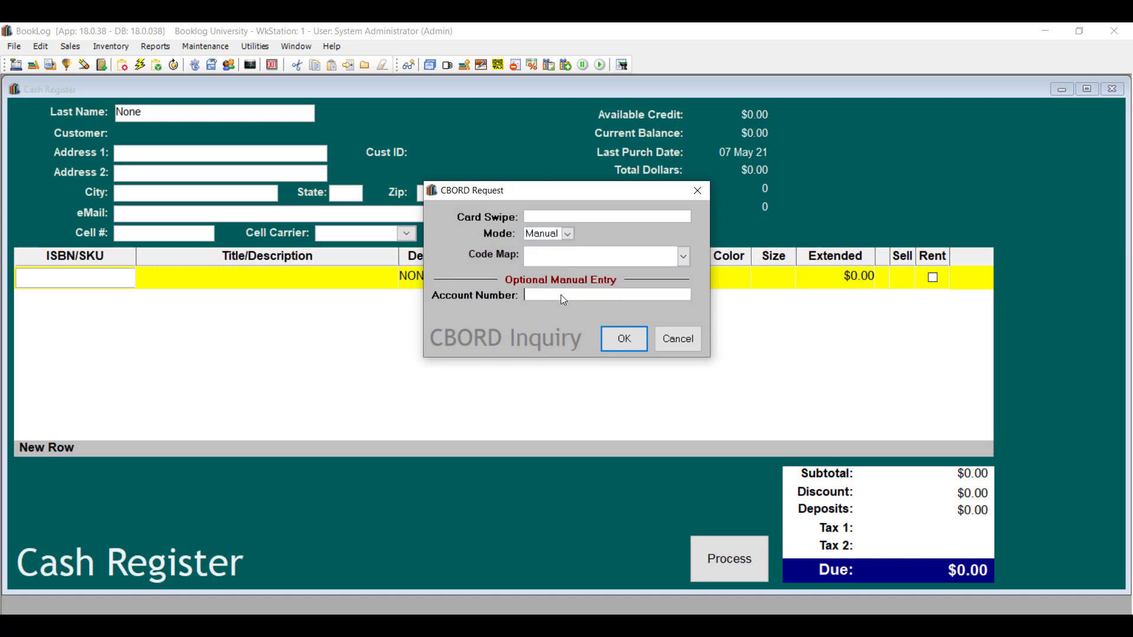
pyautogui.click(683, 257)
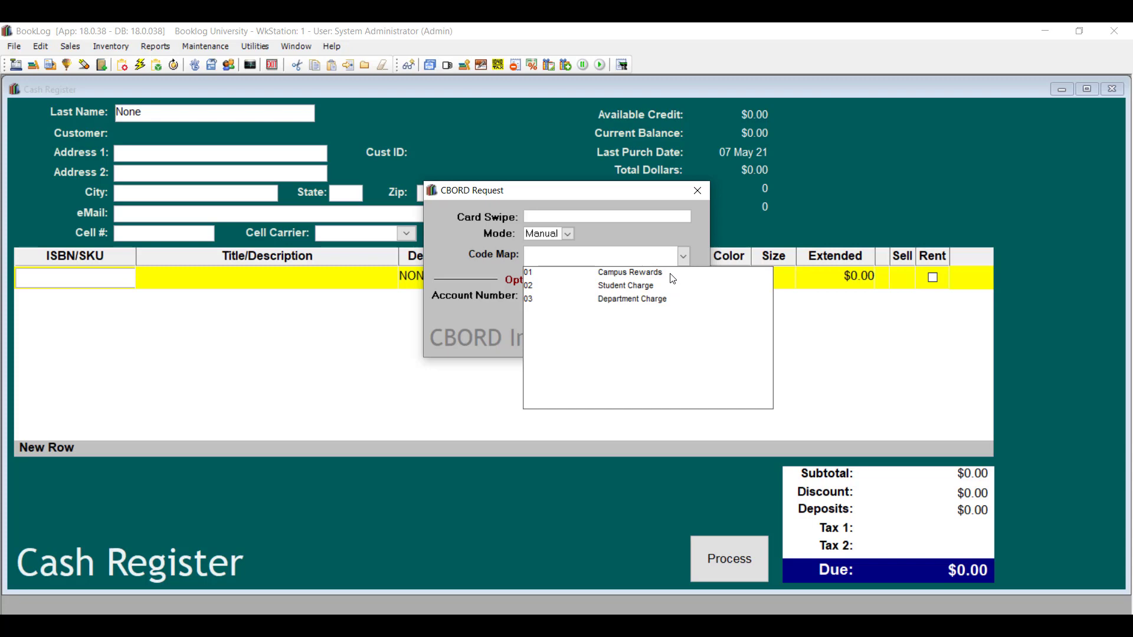
pyautogui.click(694, 249)
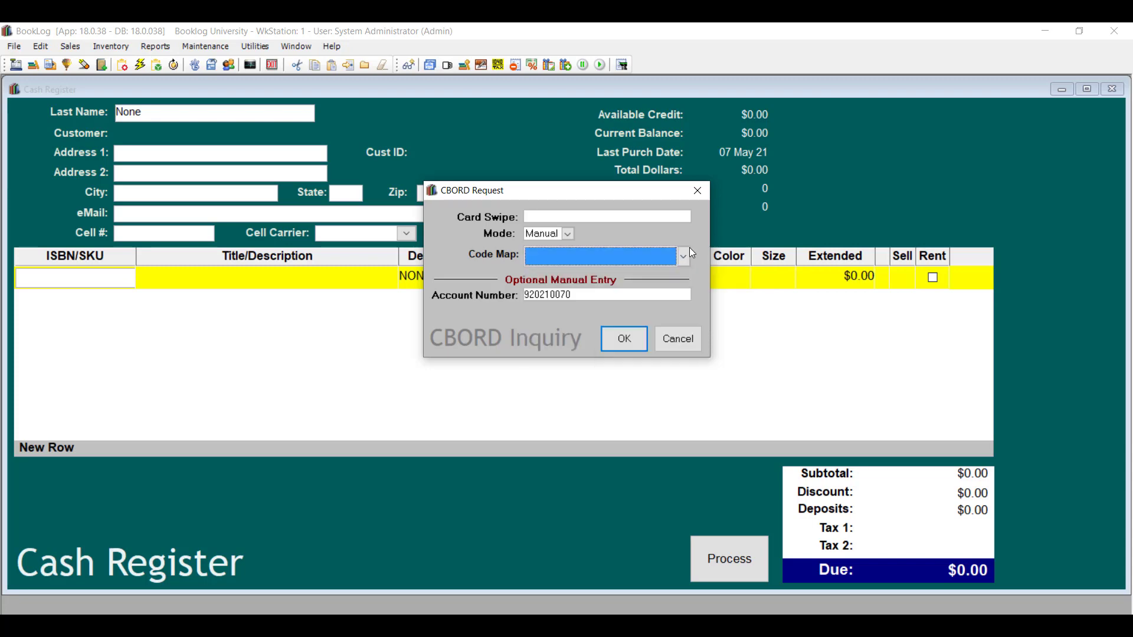
pyautogui.click(683, 254)
pyautogui.click(656, 288)
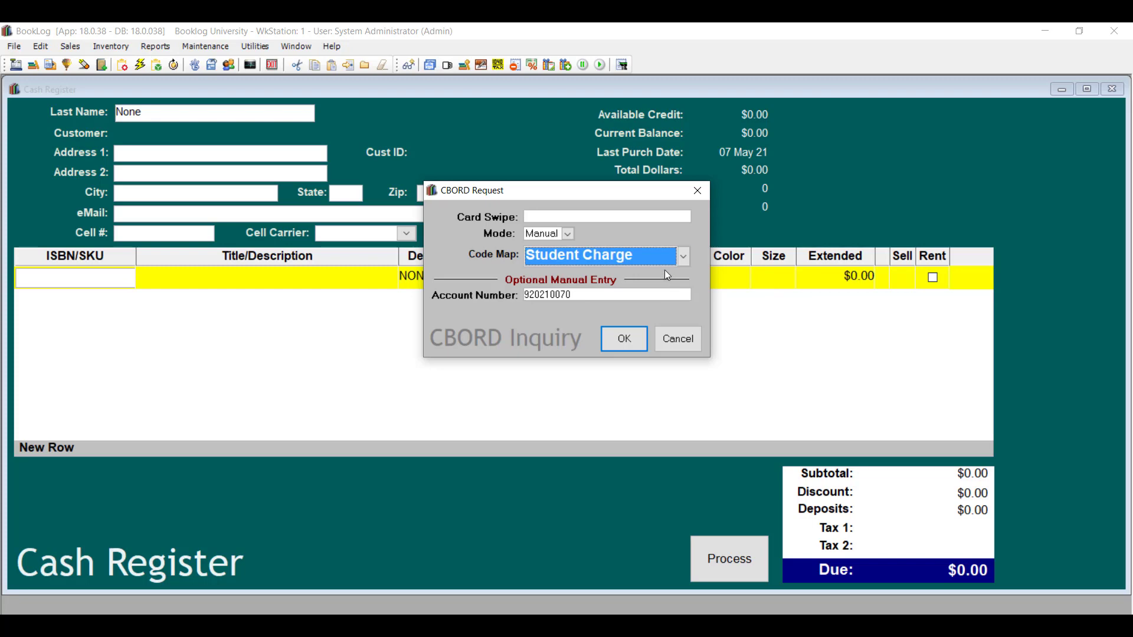
# Submit the inquiry and authorize a campus card charge using Student Charge and the manually entered account number.
pyautogui.click(636, 351)
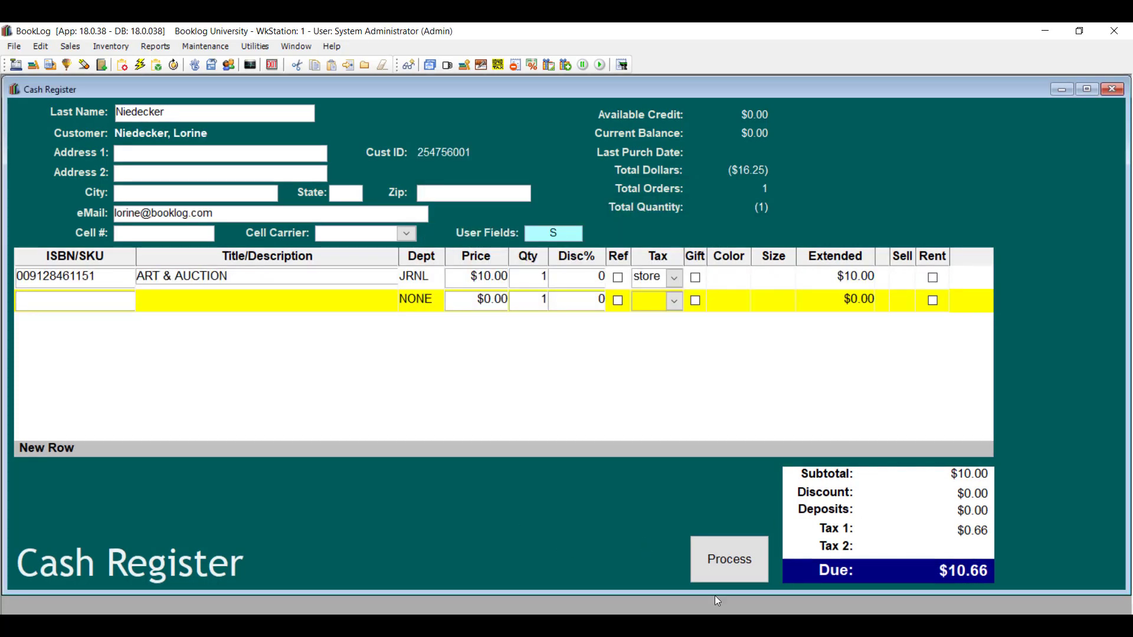
pyautogui.click(735, 568)
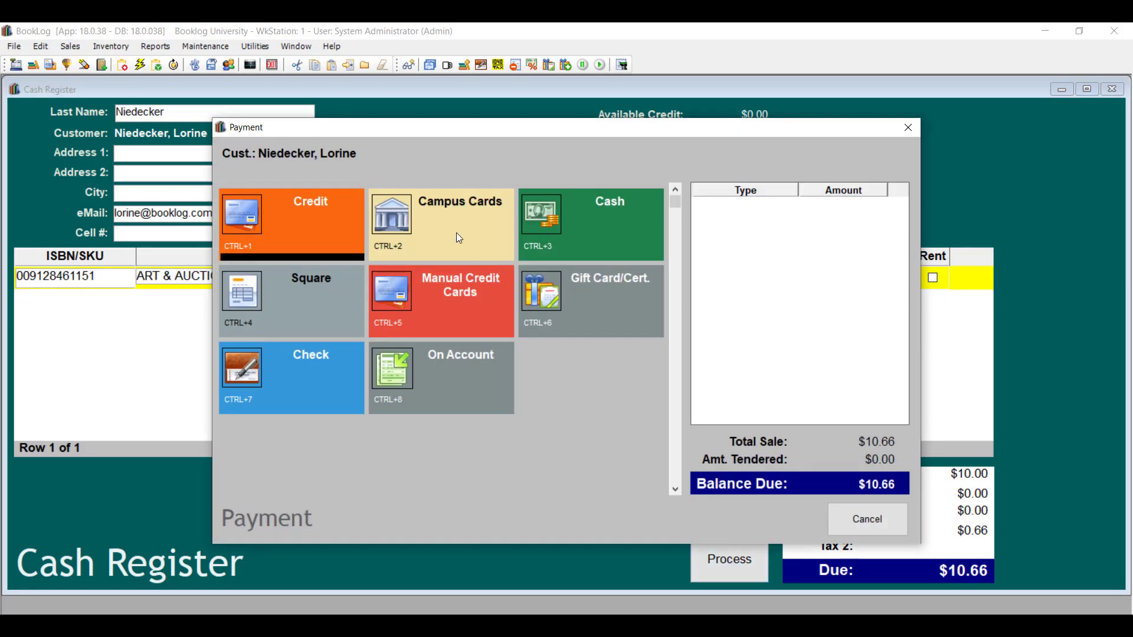
pyautogui.click(456, 232)
pyautogui.click(568, 344)
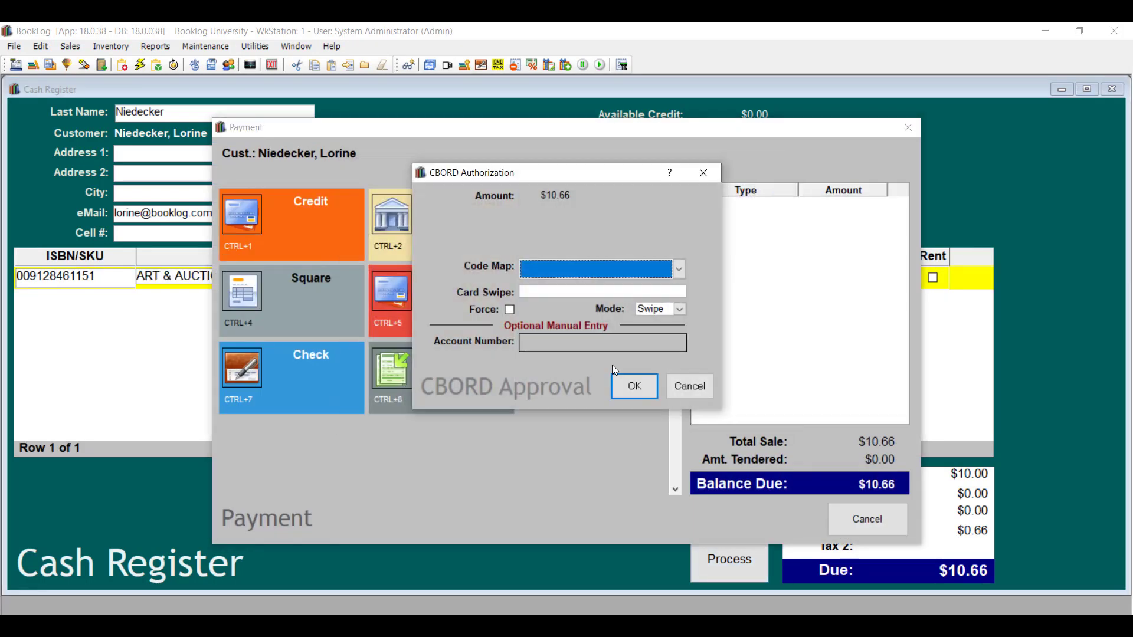
pyautogui.click(679, 268)
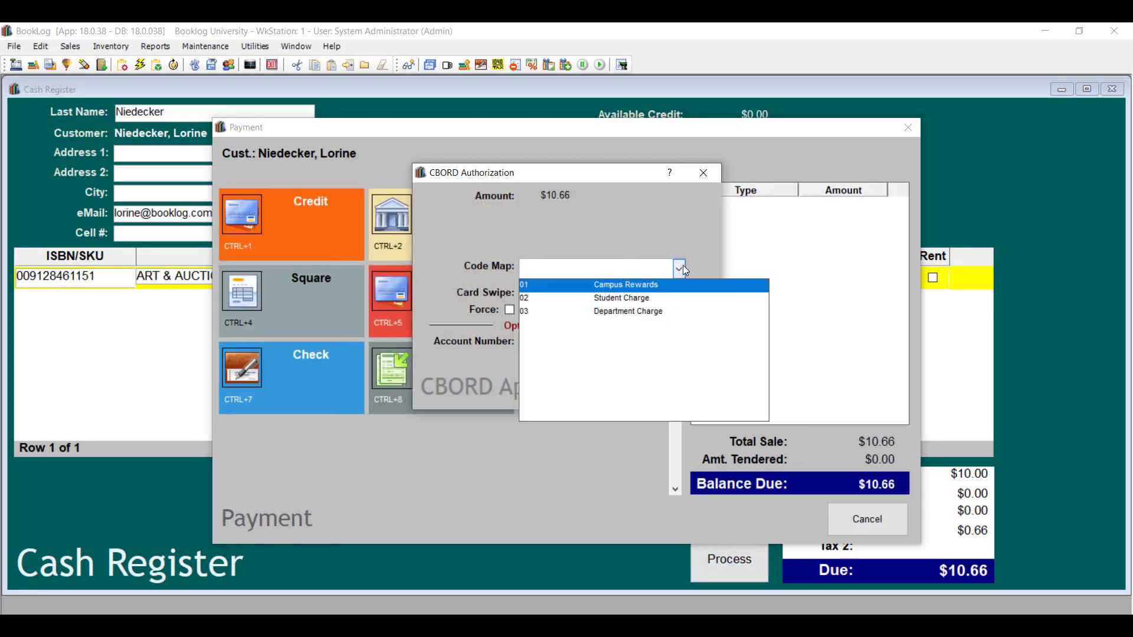
pyautogui.click(663, 298)
pyautogui.click(679, 310)
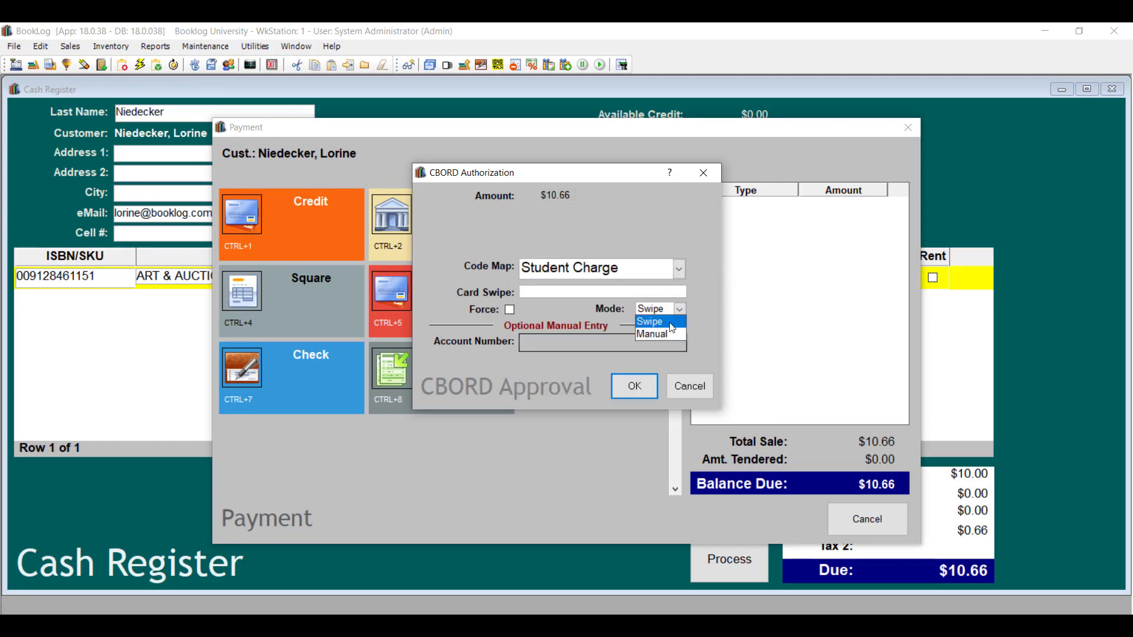
pyautogui.click(659, 331)
pyautogui.click(647, 346)
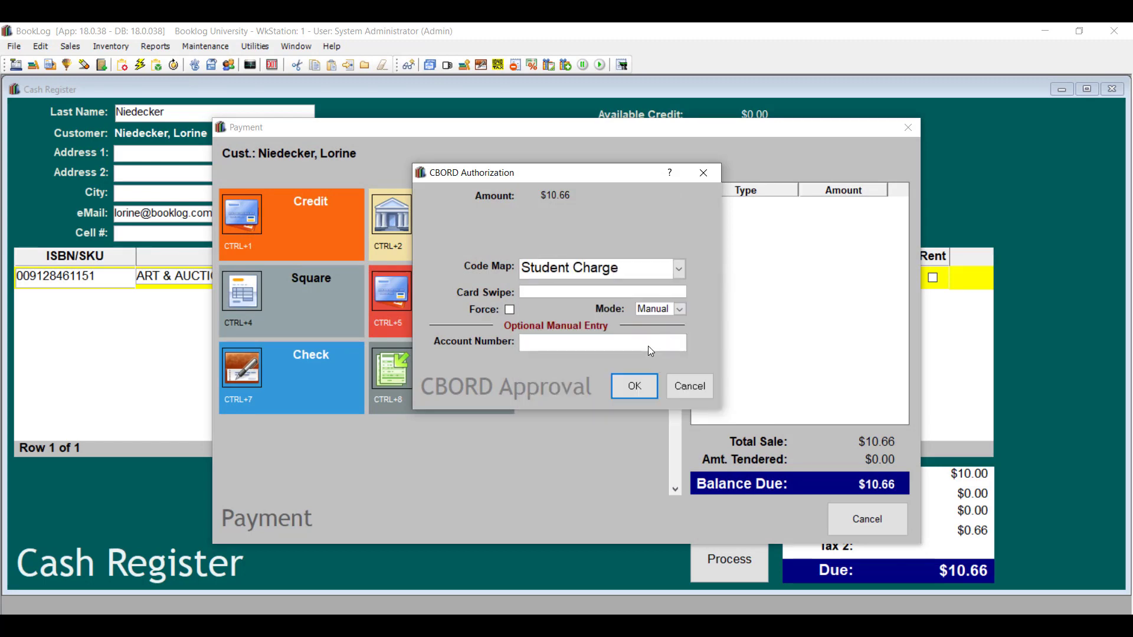
pyautogui.click(641, 390)
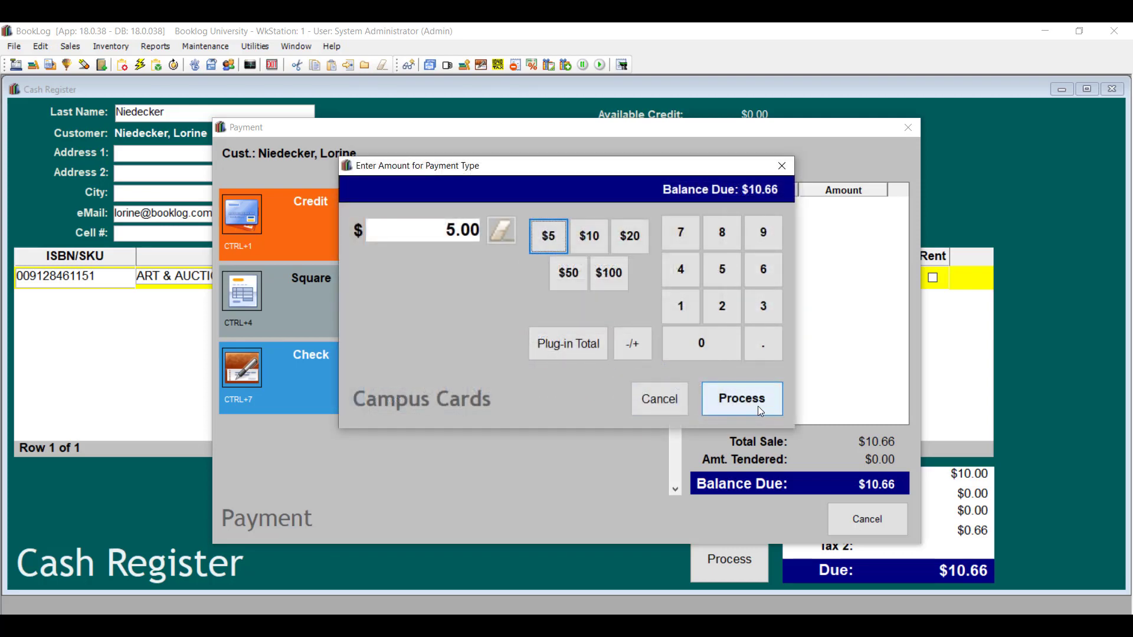
# Confirm the $5.00 check payment and pay the remaining $5.66 in cash.
pyautogui.click(759, 412)
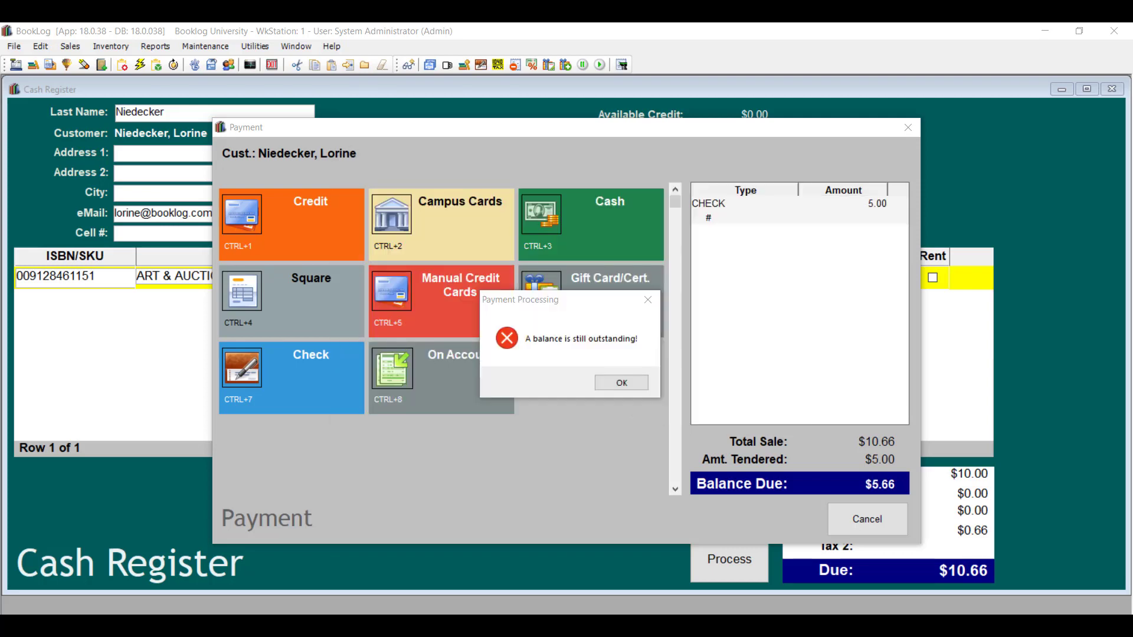
pyautogui.click(605, 387)
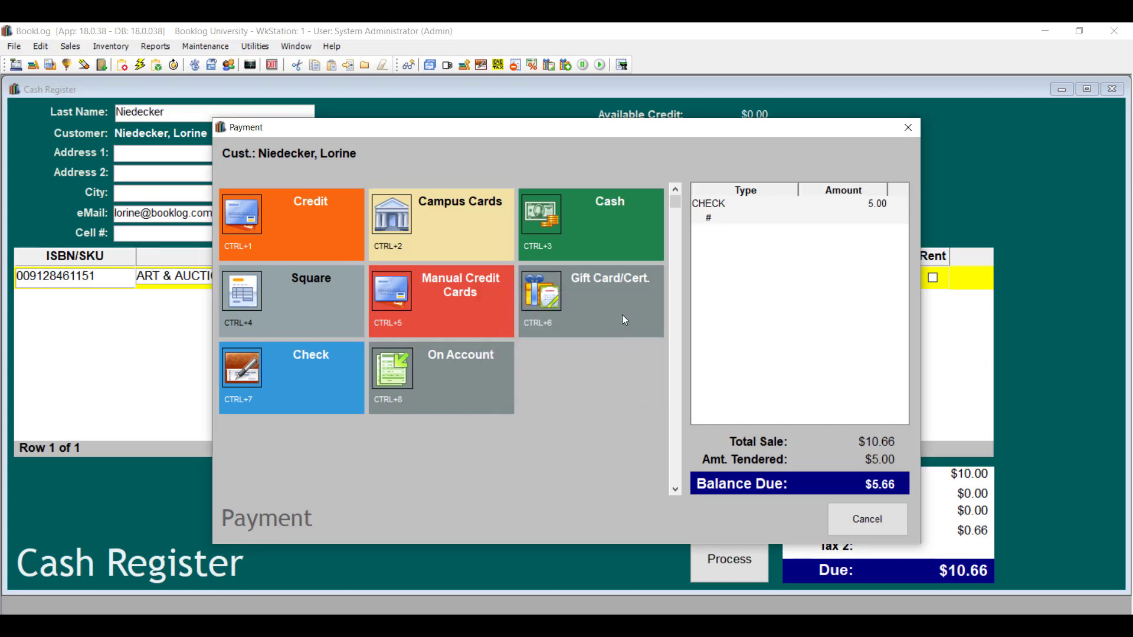
pyautogui.click(621, 236)
pyautogui.click(560, 345)
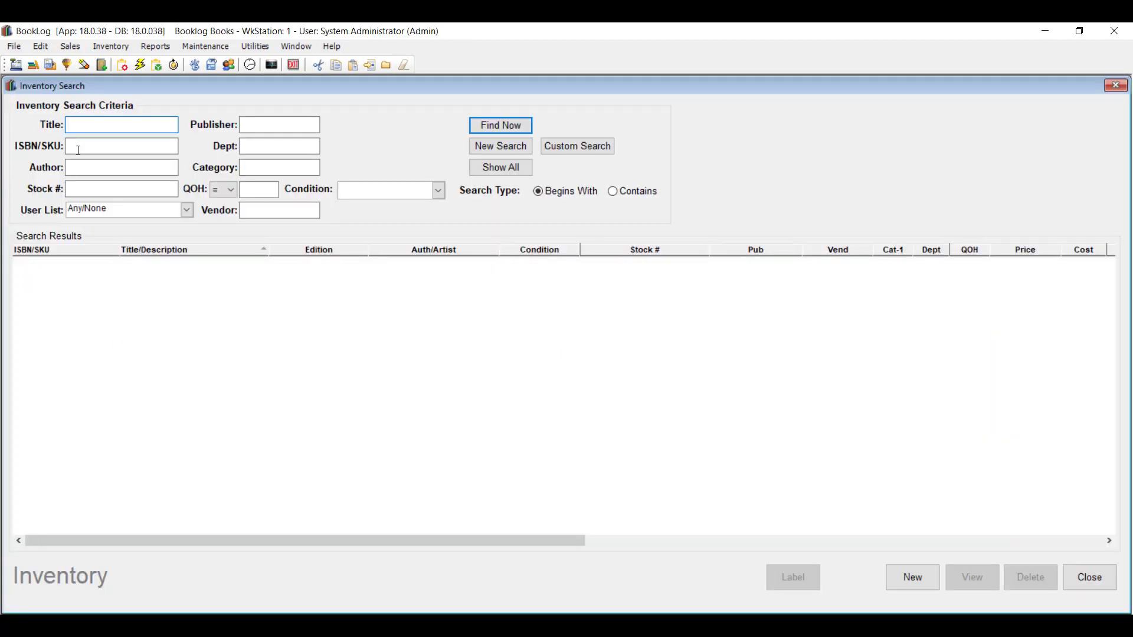
pyautogui.click(82, 147)
pyautogui.write('9780817319625')
pyautogui.press('Return')
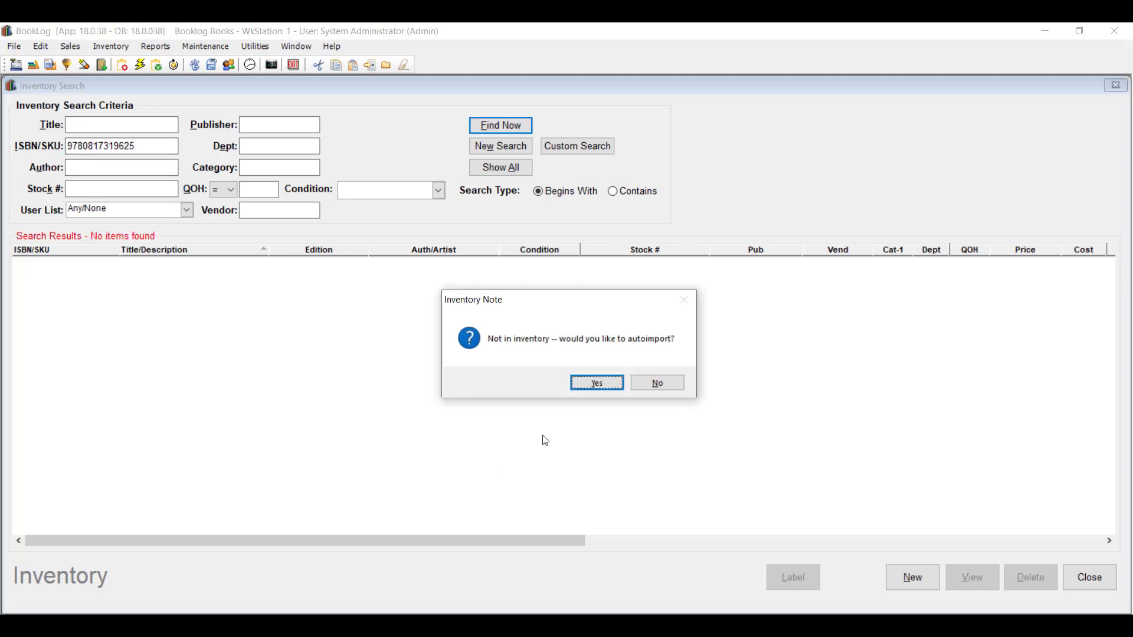
pyautogui.click(613, 387)
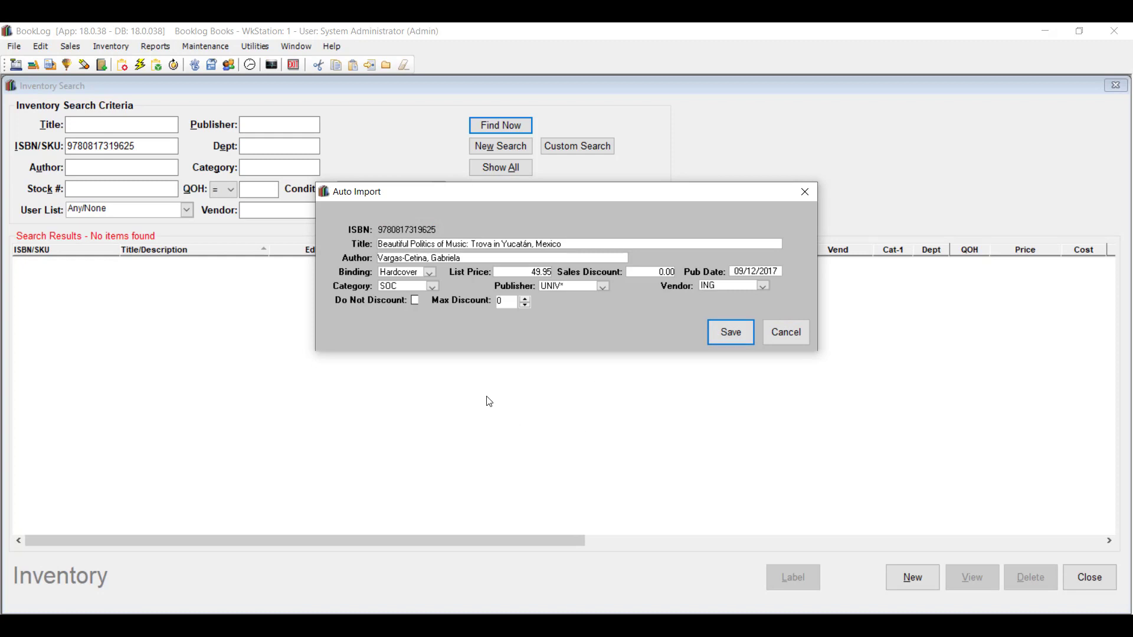
# Assign the imported book category MUS and publisher UAL, save it, and close the search.
pyautogui.click(432, 286)
pyautogui.write('mus')
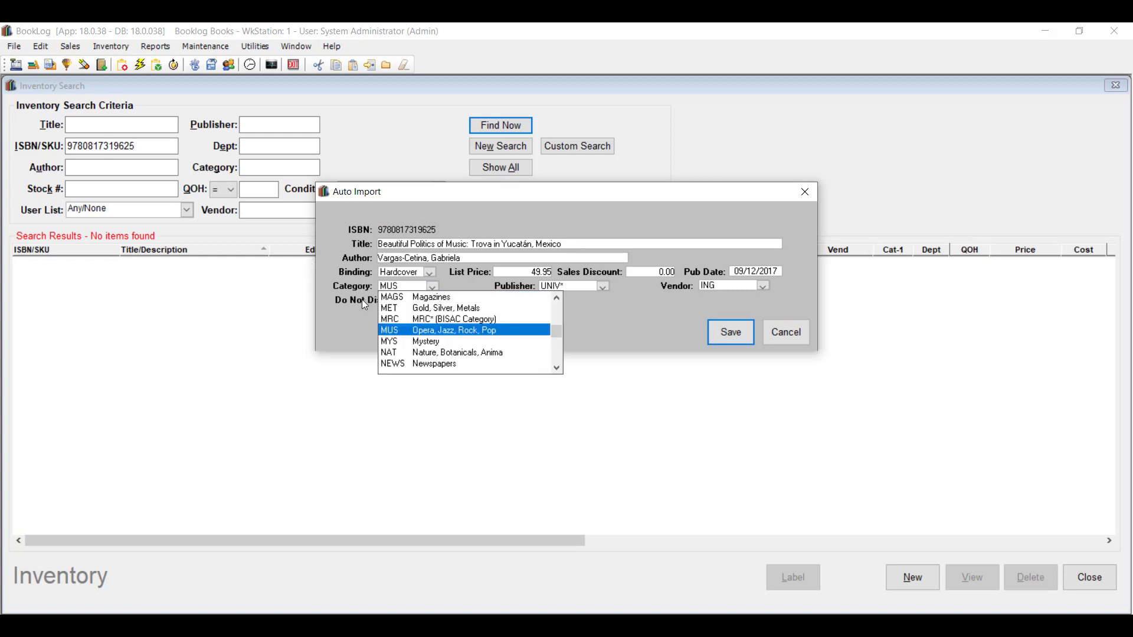
pyautogui.click(496, 331)
pyautogui.click(601, 287)
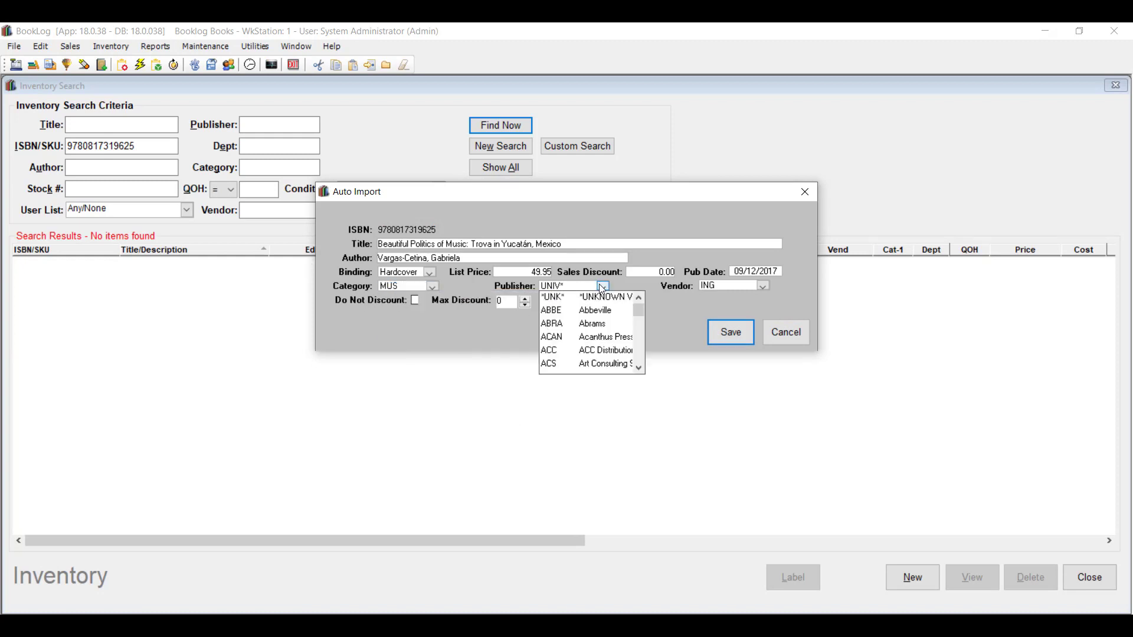
pyautogui.write('ual')
pyautogui.click(601, 296)
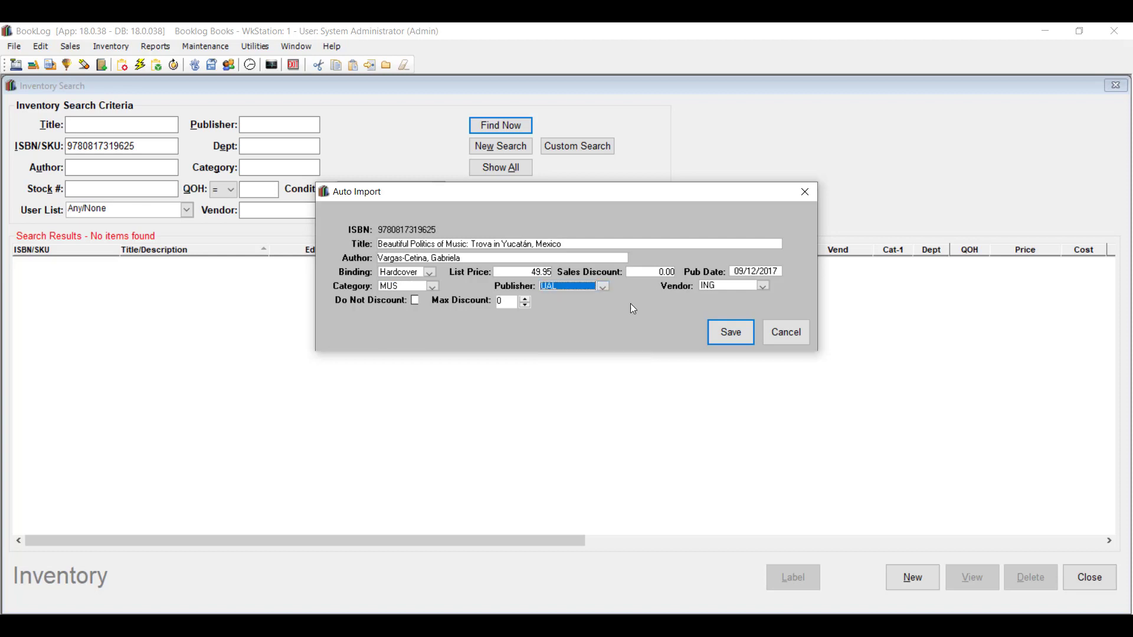
pyautogui.click(735, 334)
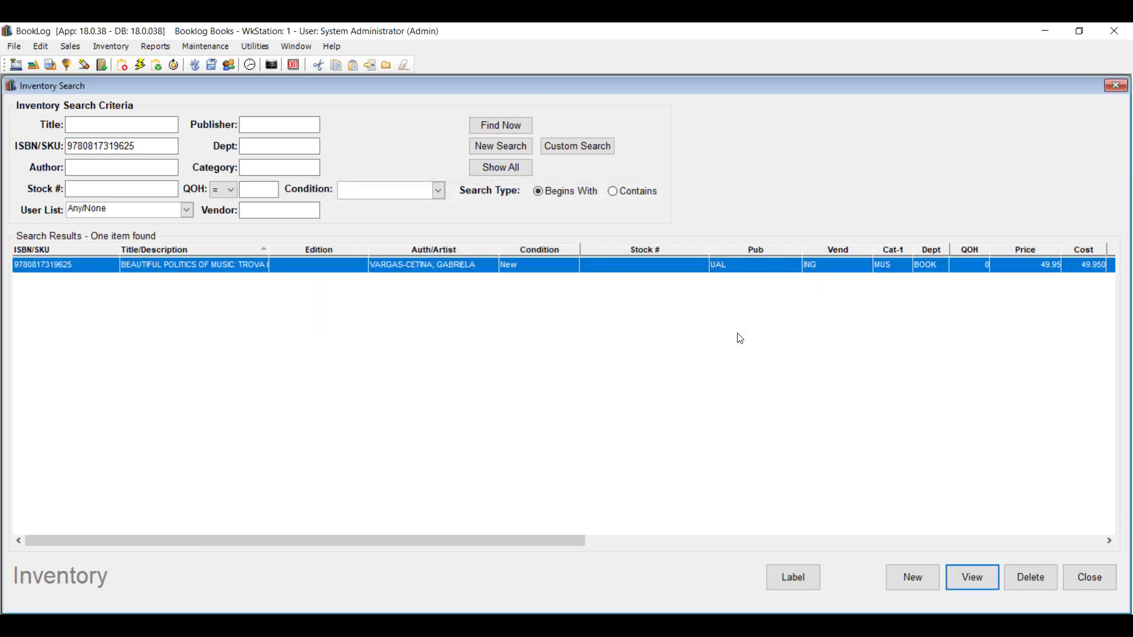
pyautogui.click(1067, 578)
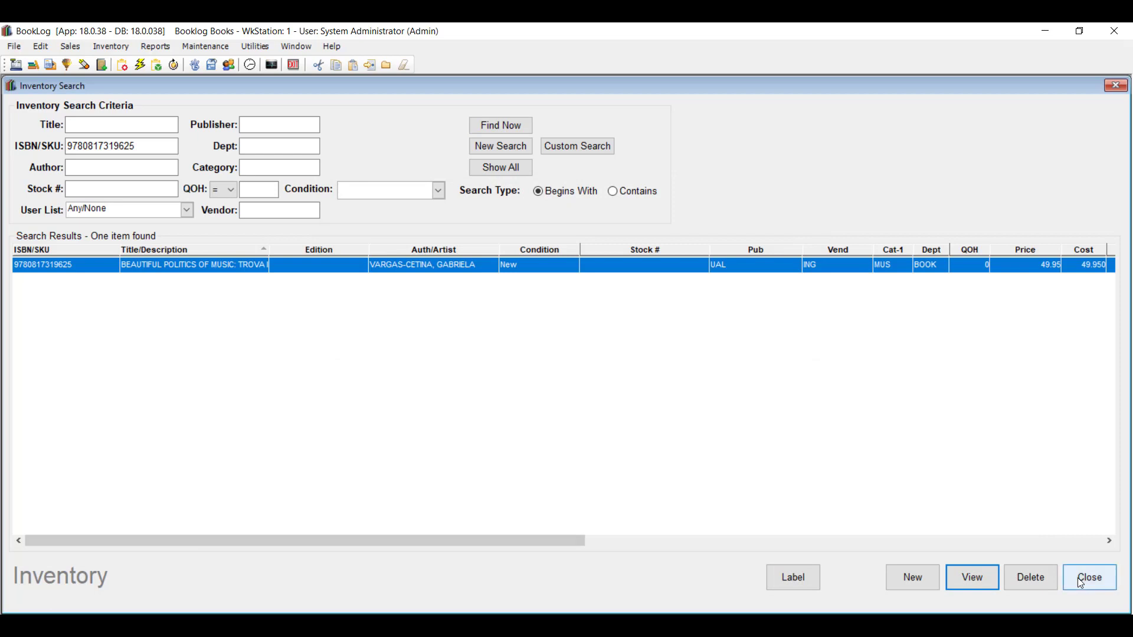
pyautogui.click(13, 46)
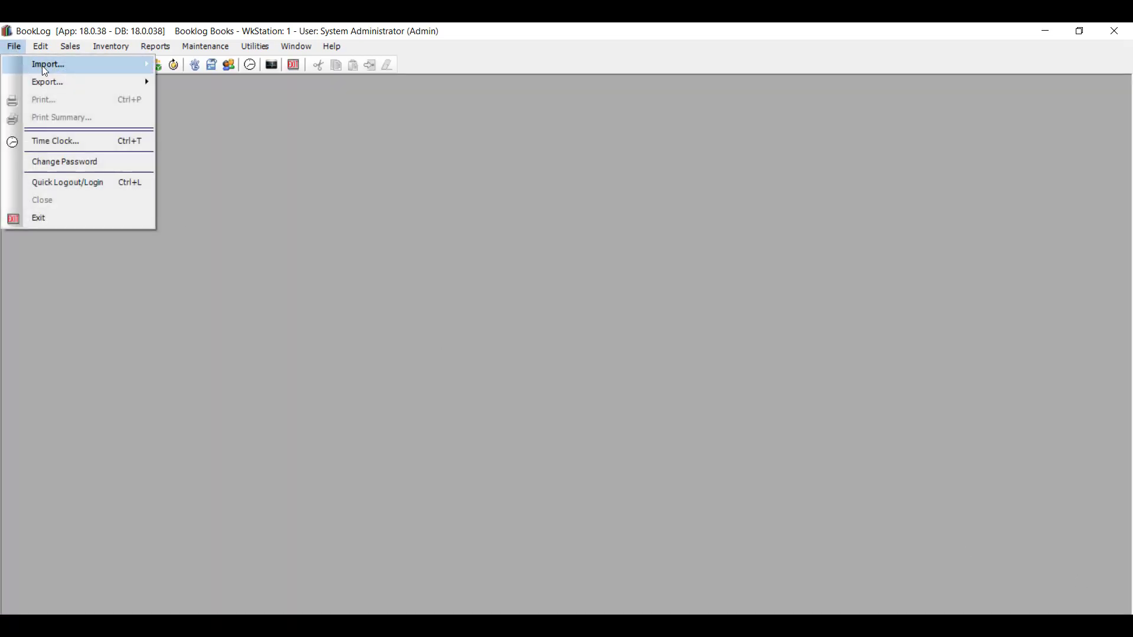
# Run the eCommerce import on export.txt with all three options ticked, adding 2 orders.
pyautogui.moveTo(41, 64)
pyautogui.click(192, 68)
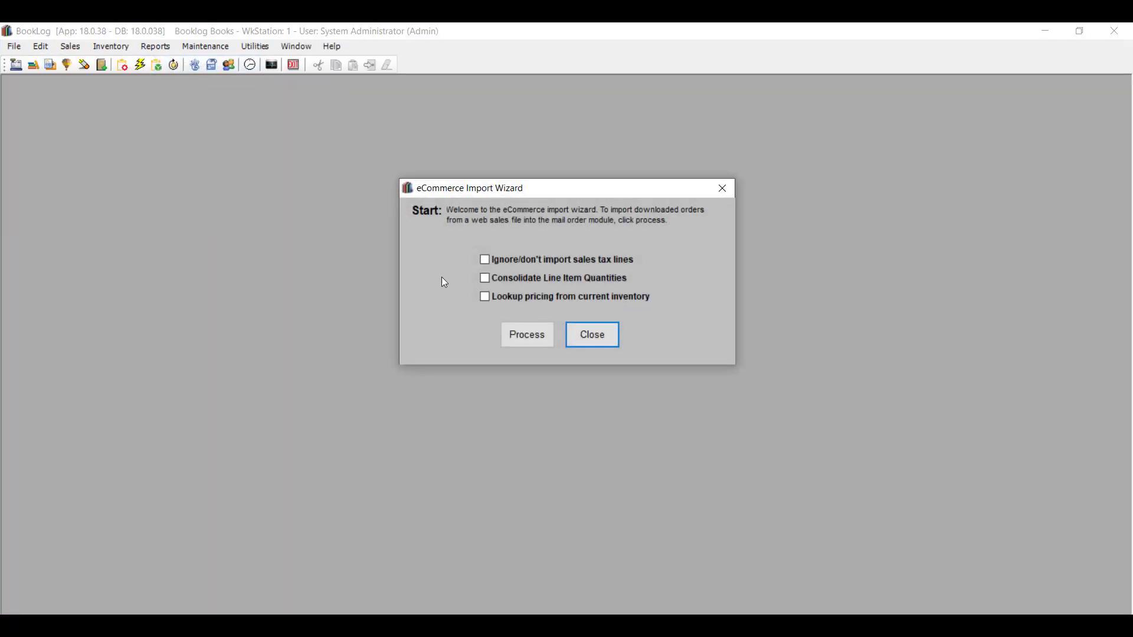
pyautogui.click(486, 259)
pyautogui.click(485, 277)
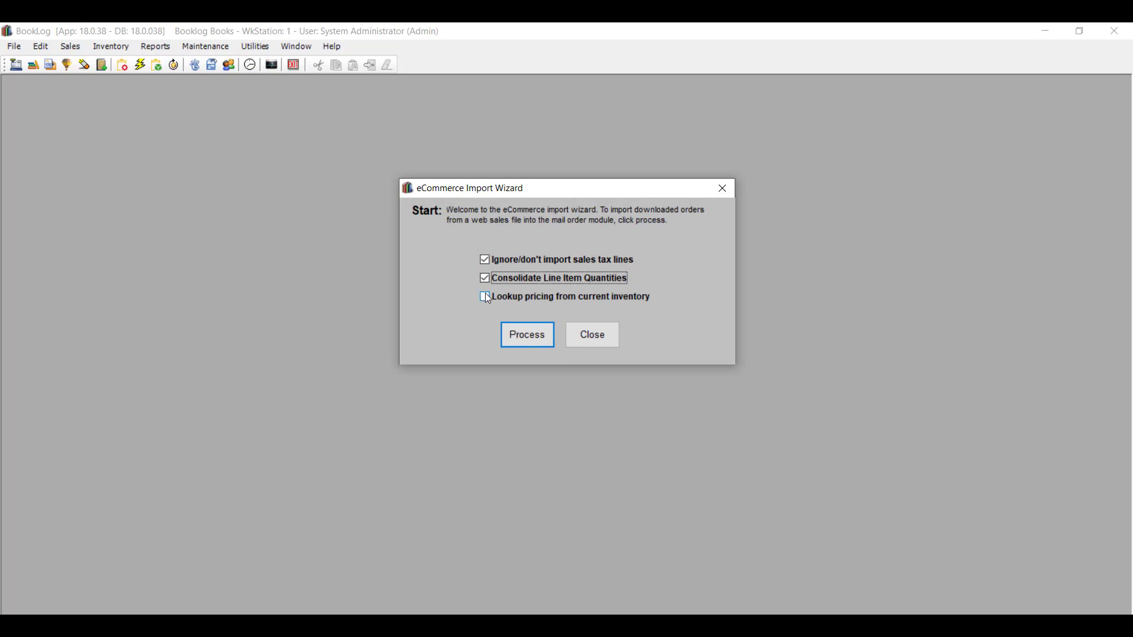
pyautogui.click(485, 297)
pyautogui.click(515, 333)
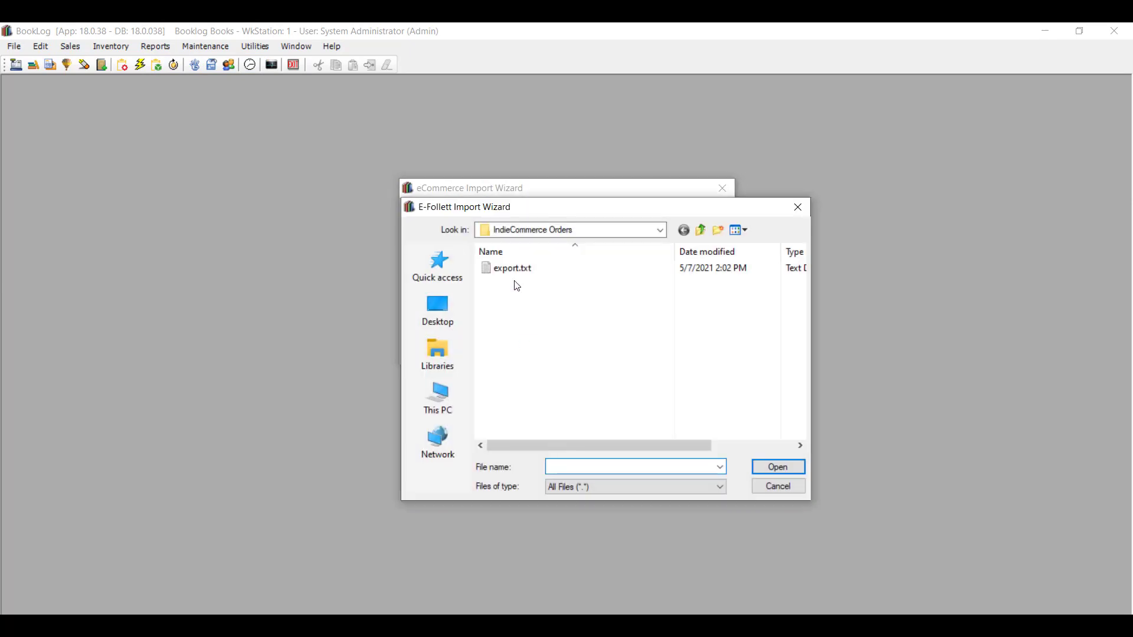
pyautogui.click(517, 269)
pyautogui.click(801, 466)
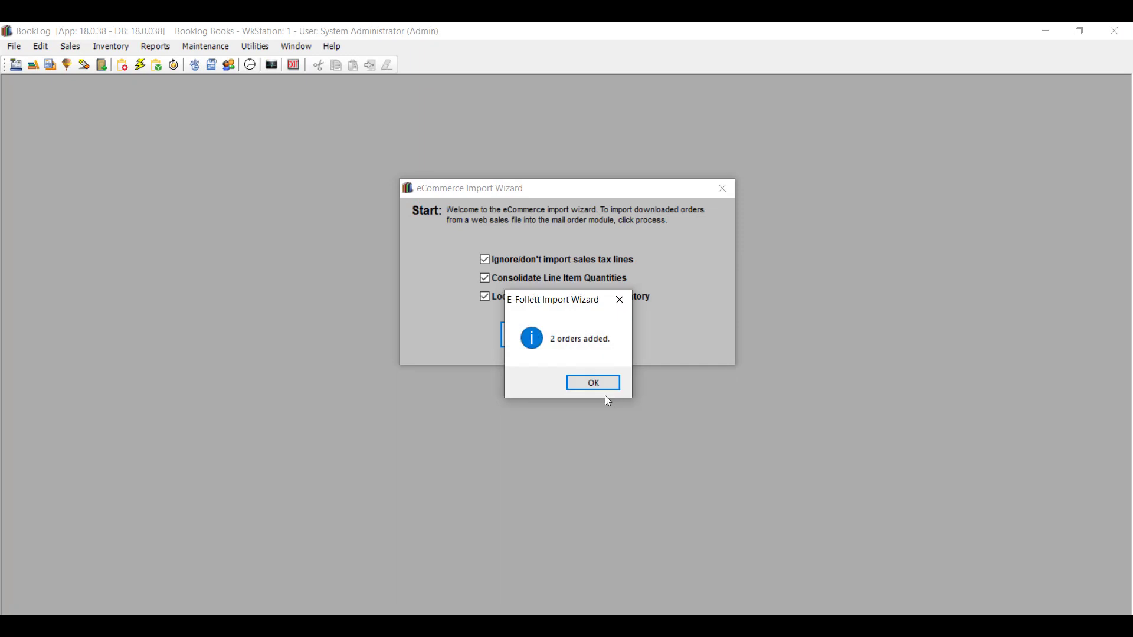
pyautogui.click(599, 387)
pyautogui.click(121, 46)
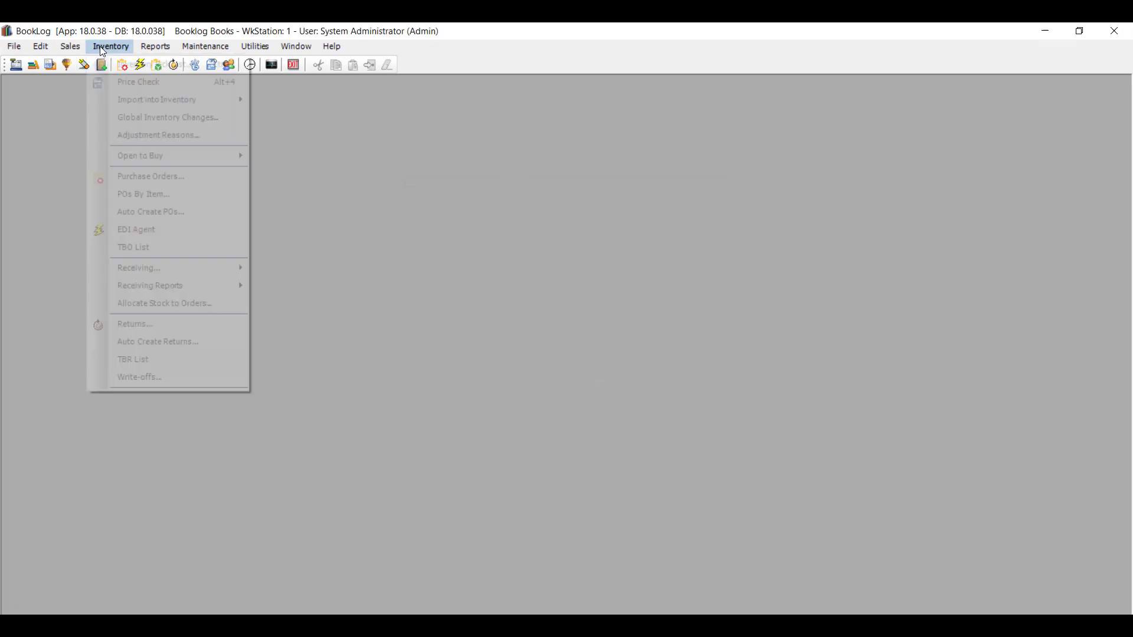
pyautogui.moveTo(71, 48)
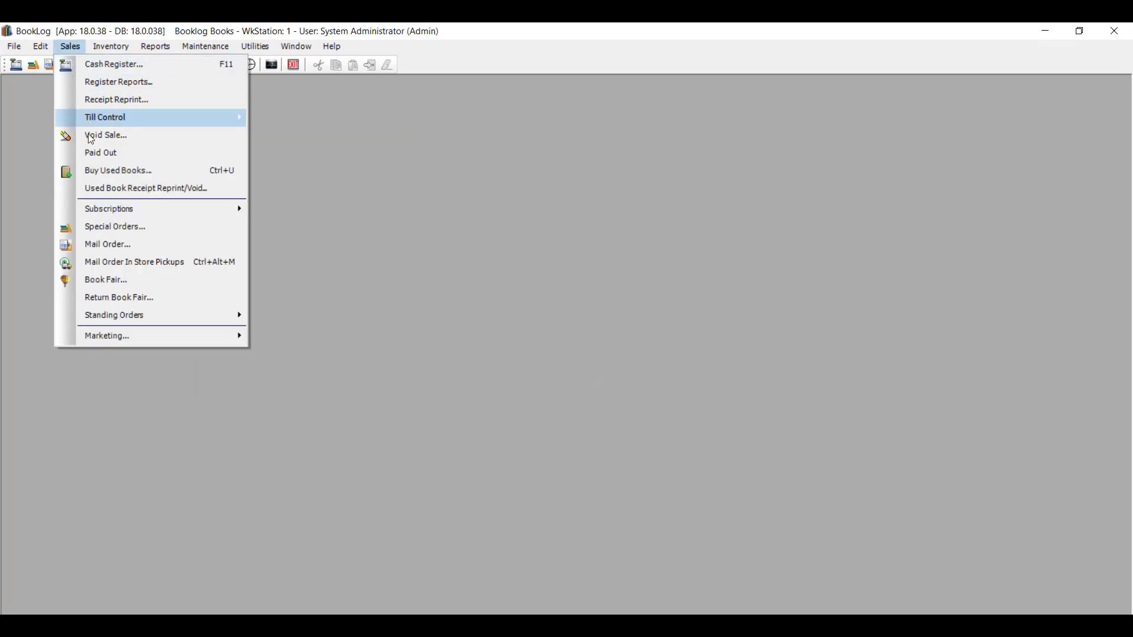
pyautogui.click(103, 245)
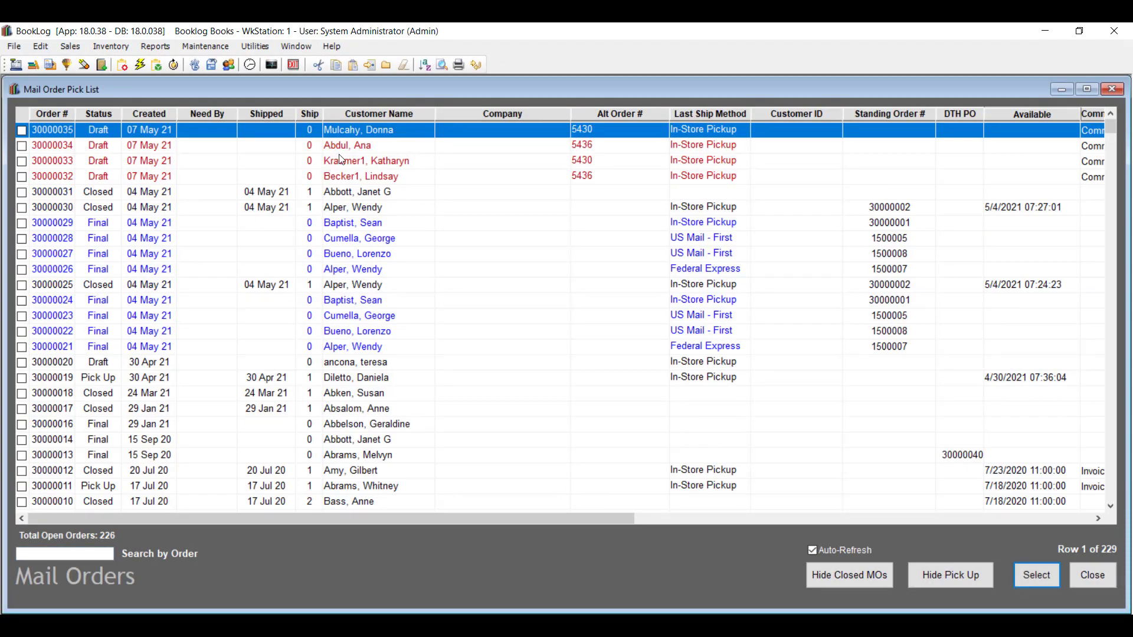
pyautogui.click(372, 145)
pyautogui.doubleClick(376, 144)
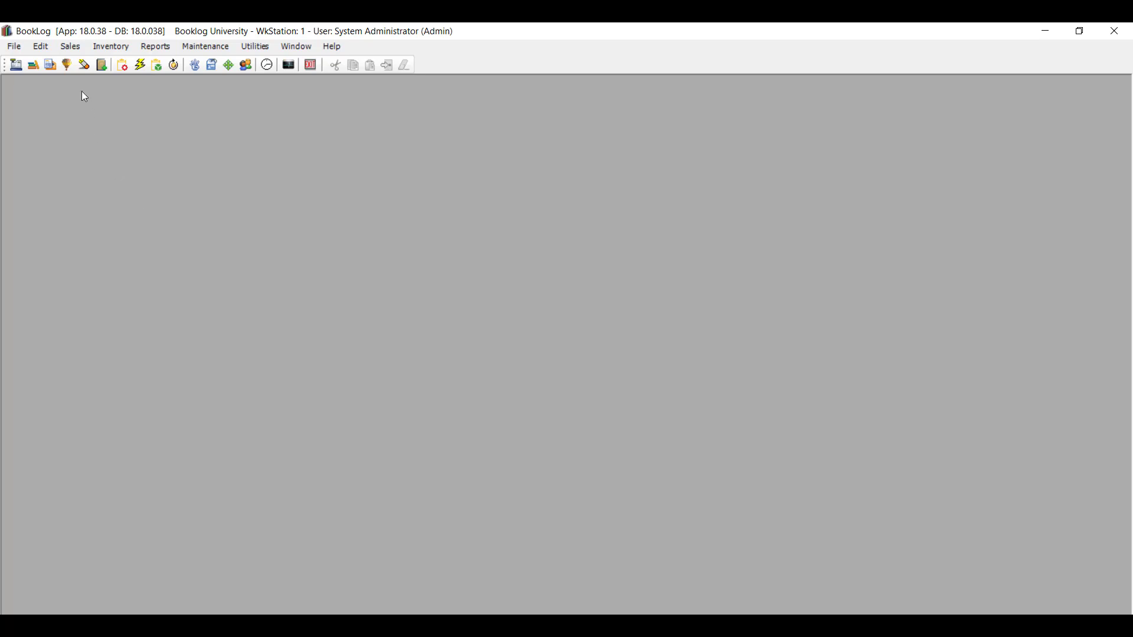
# Mark the closed 07 May 21 order in the Mail Order list.
pyautogui.click(70, 46)
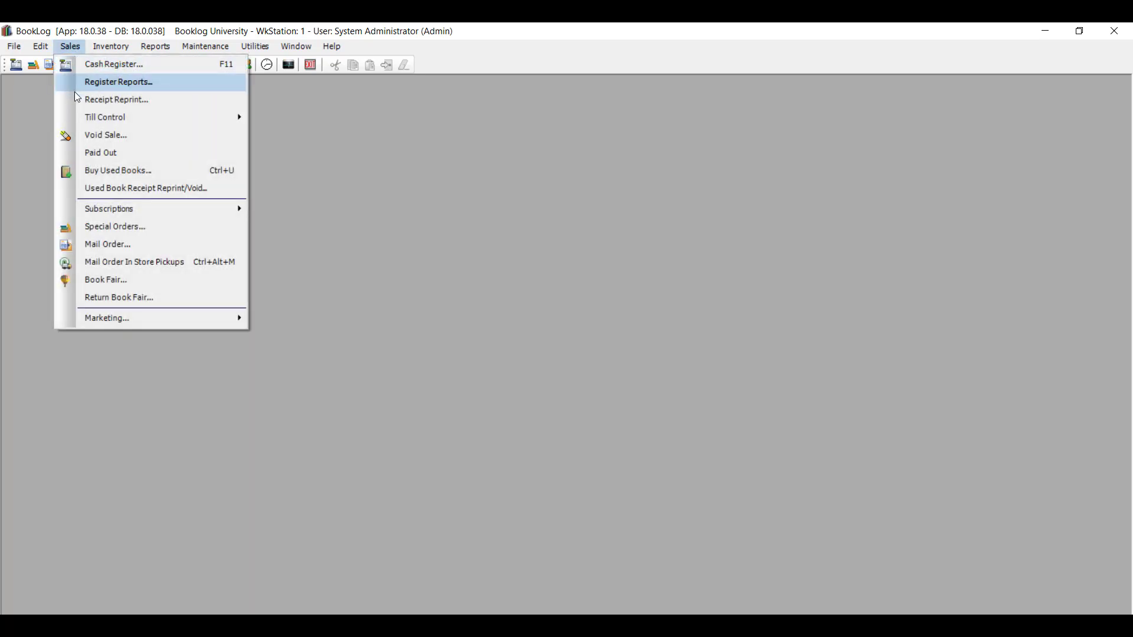
pyautogui.click(96, 243)
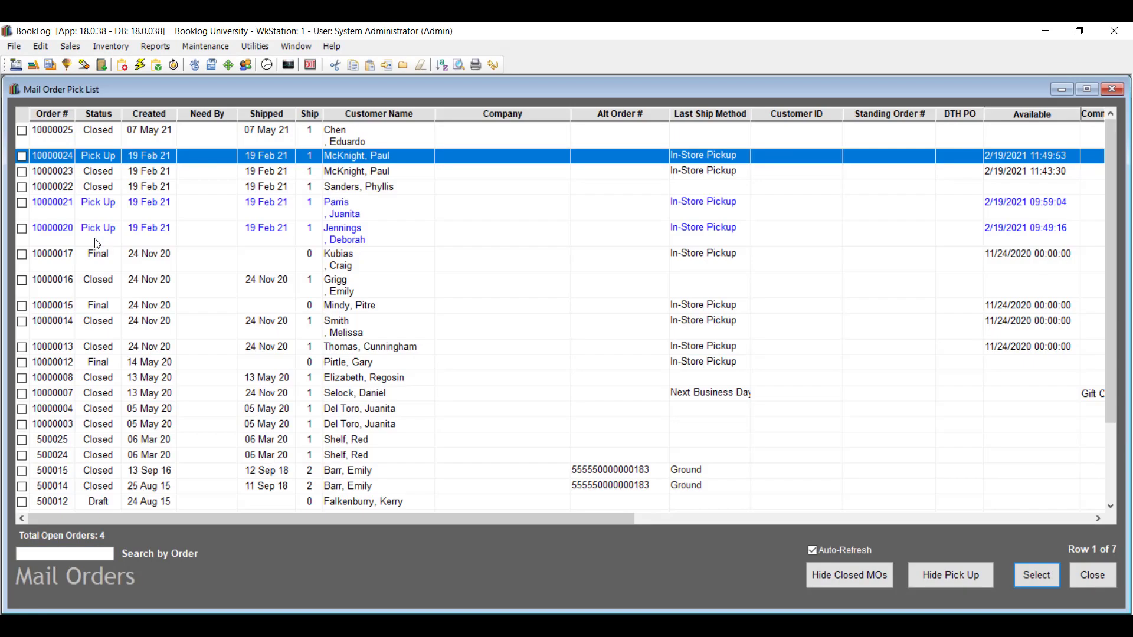
pyautogui.click(26, 137)
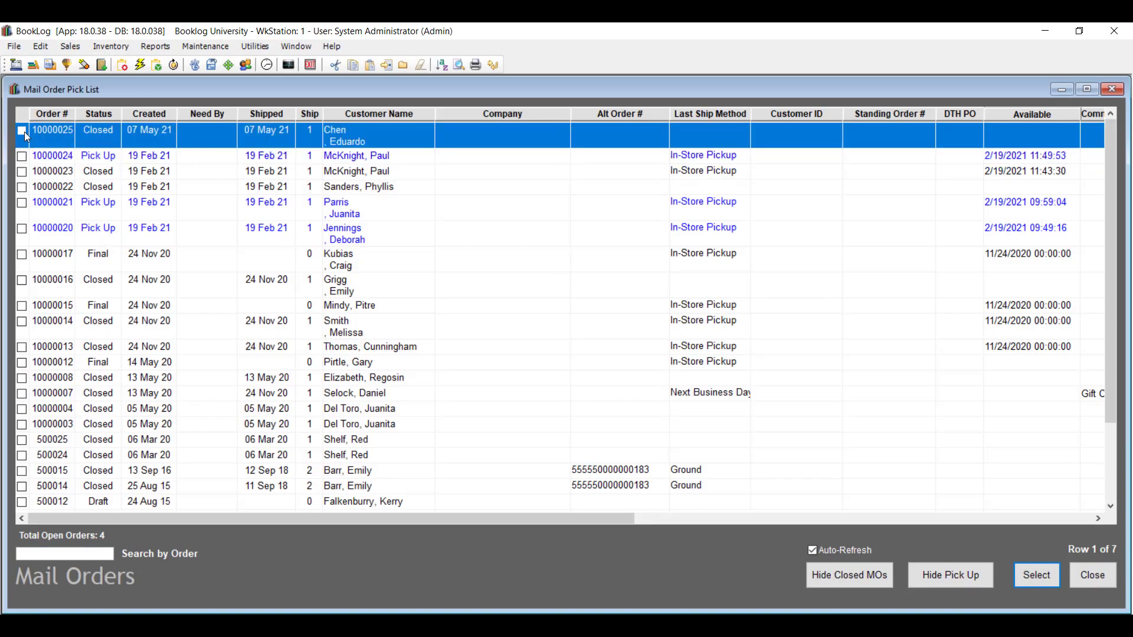
pyautogui.click(23, 132)
# Refund that order with reason 'Wrong Book', producing a ($12.09) mail order.
pyautogui.click(496, 68)
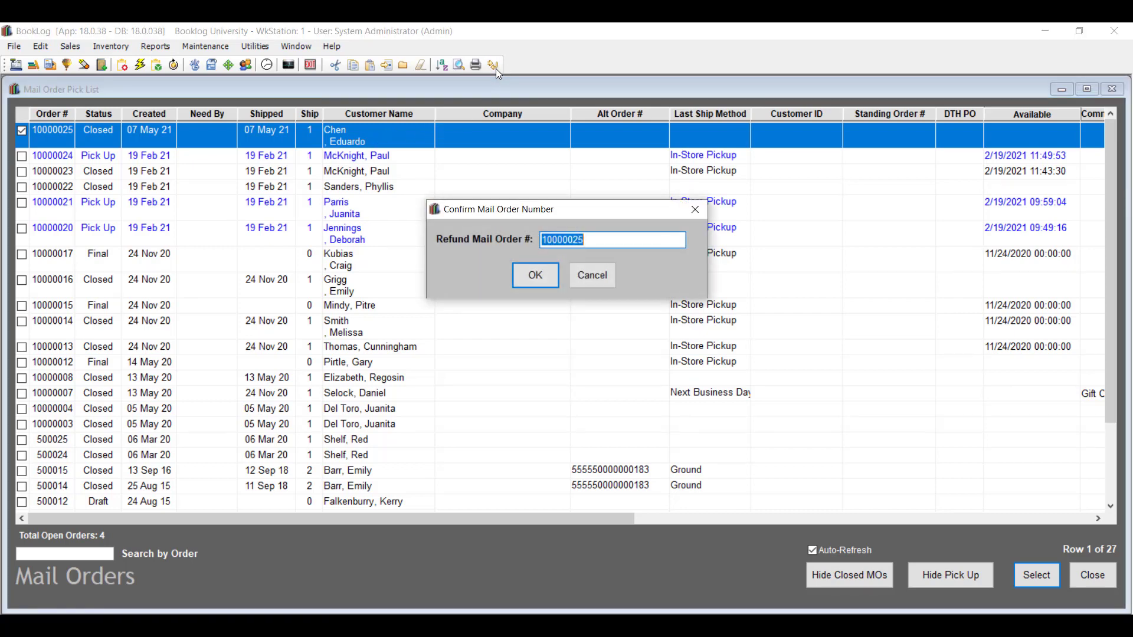
pyautogui.click(528, 282)
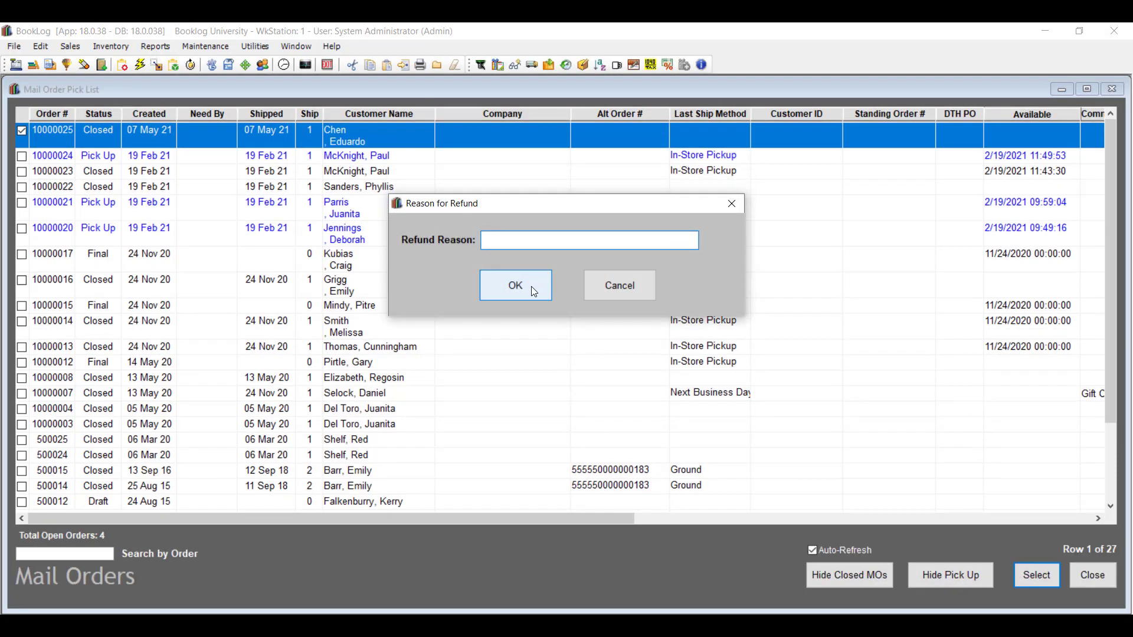
pyautogui.write('Wrong Book')
pyautogui.click(515, 286)
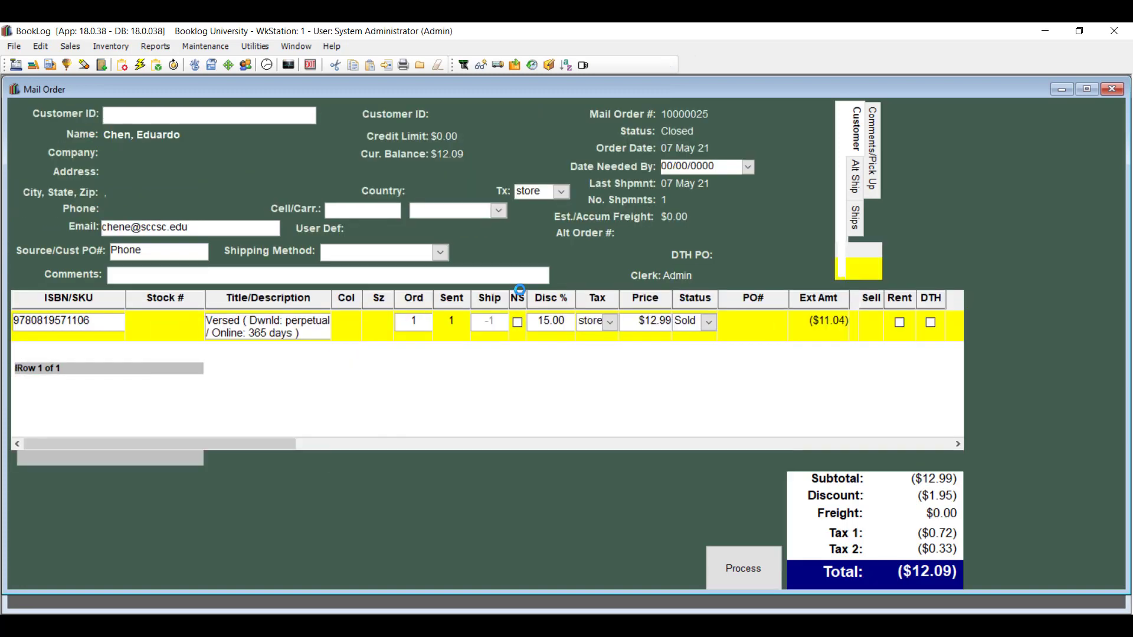